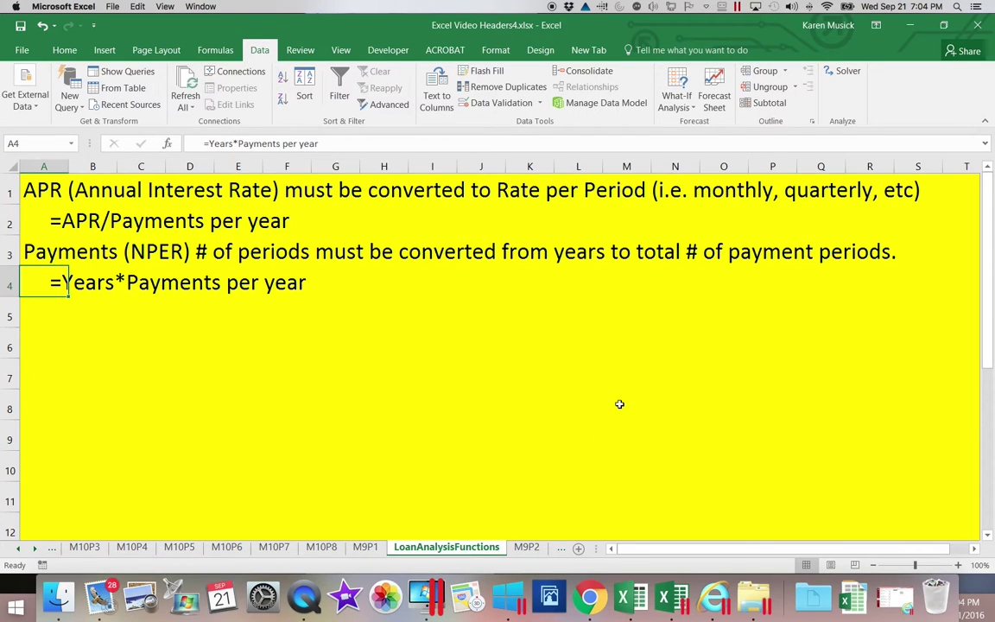
Bring up the QR.xlsx workbook's Loan Analysis sheet and set the Annual Interest Rate to 5%.
left_click(903, 25)
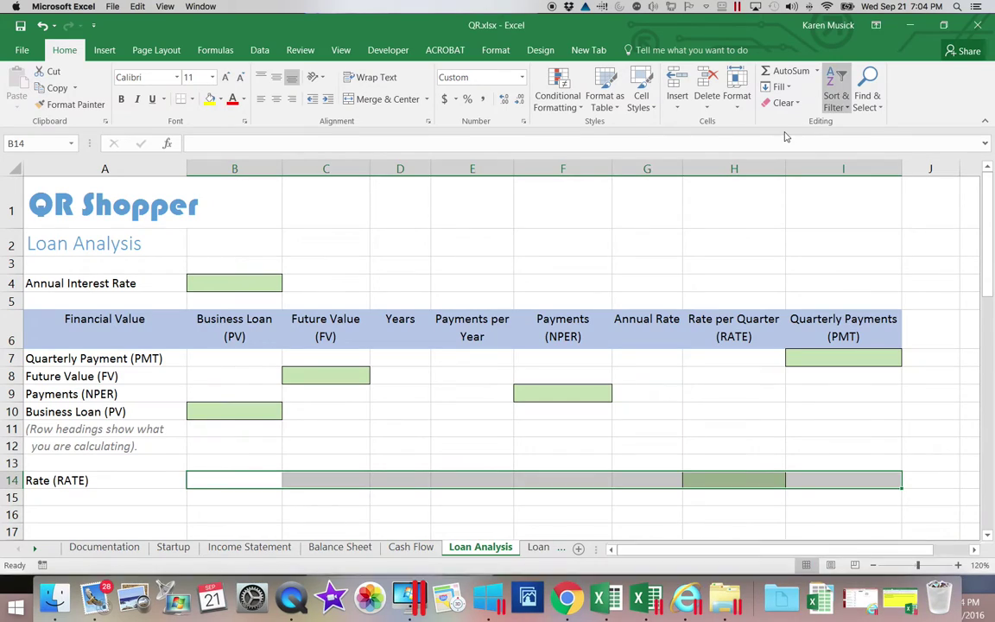
left_click(560, 361)
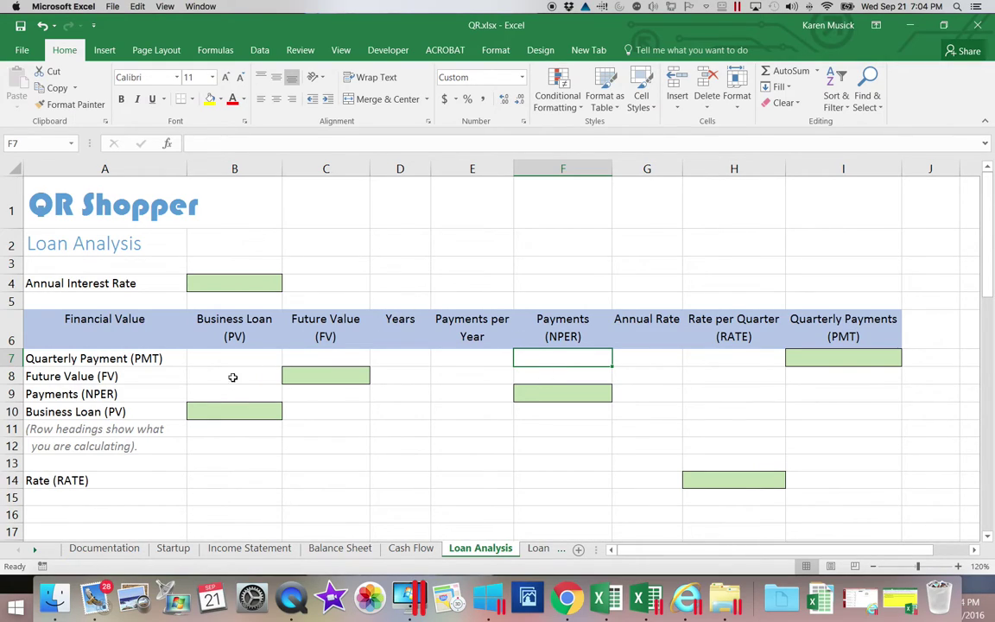
left_click(151, 480)
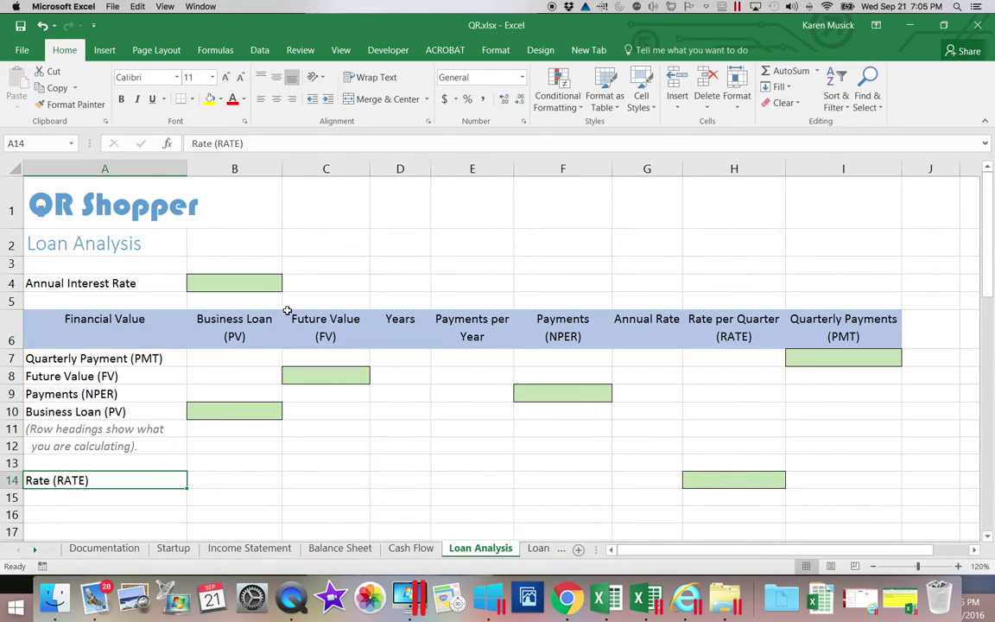
left_click(247, 286)
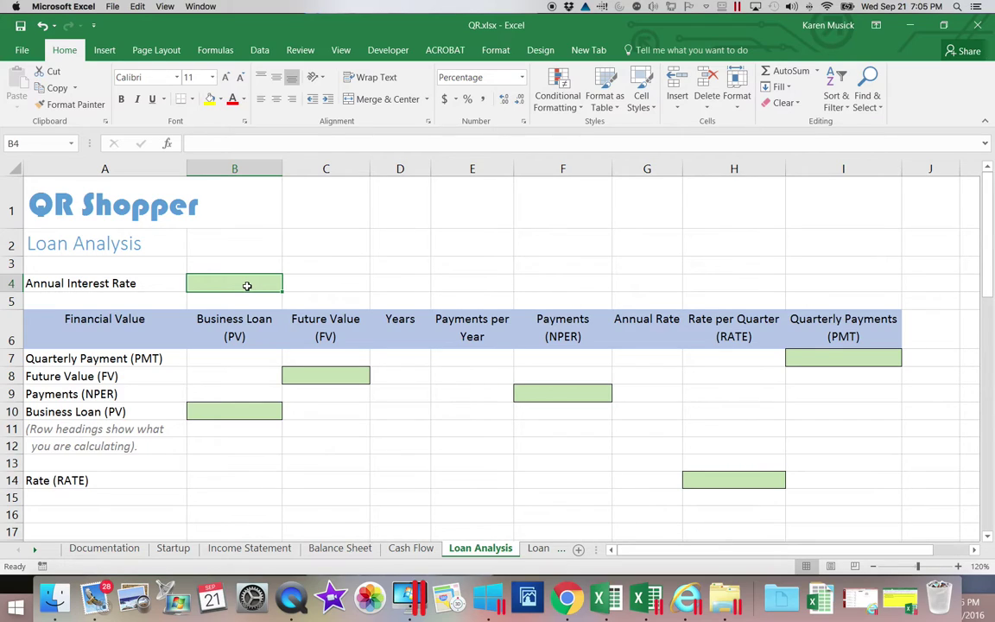
type("5")
key("Return")
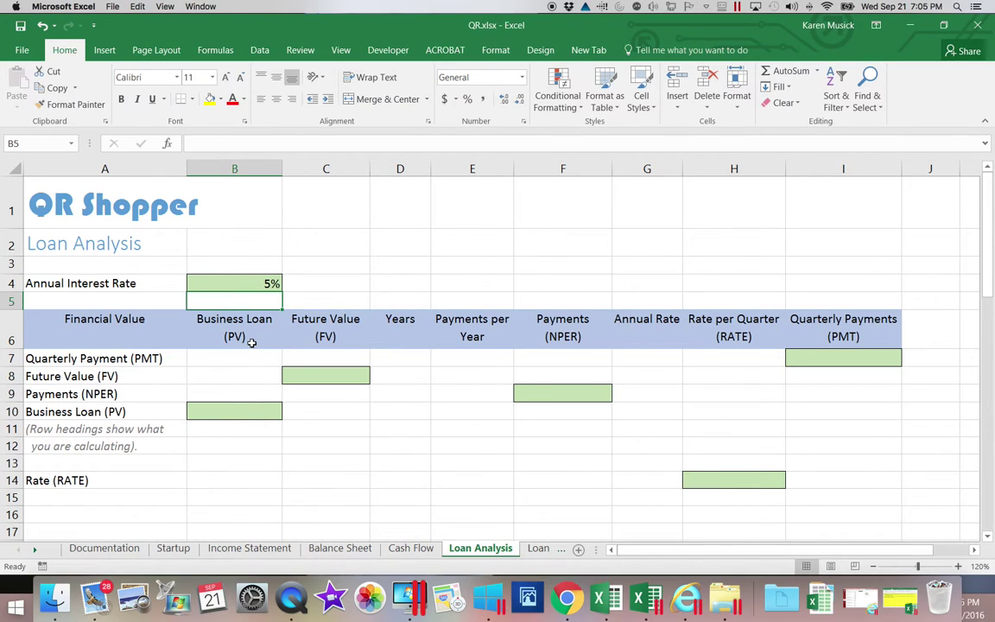
Enter 450000 as the Business Loan (PV) amount in the Quarterly Payment row.
scroll(251, 343, "right", 2)
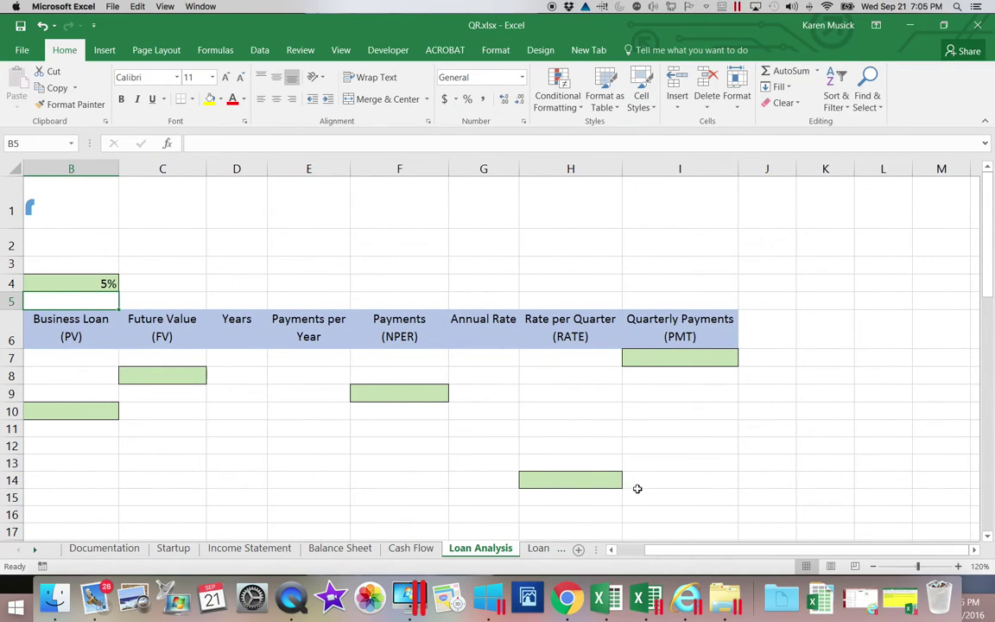
left_click_drag(676, 551, 631, 543)
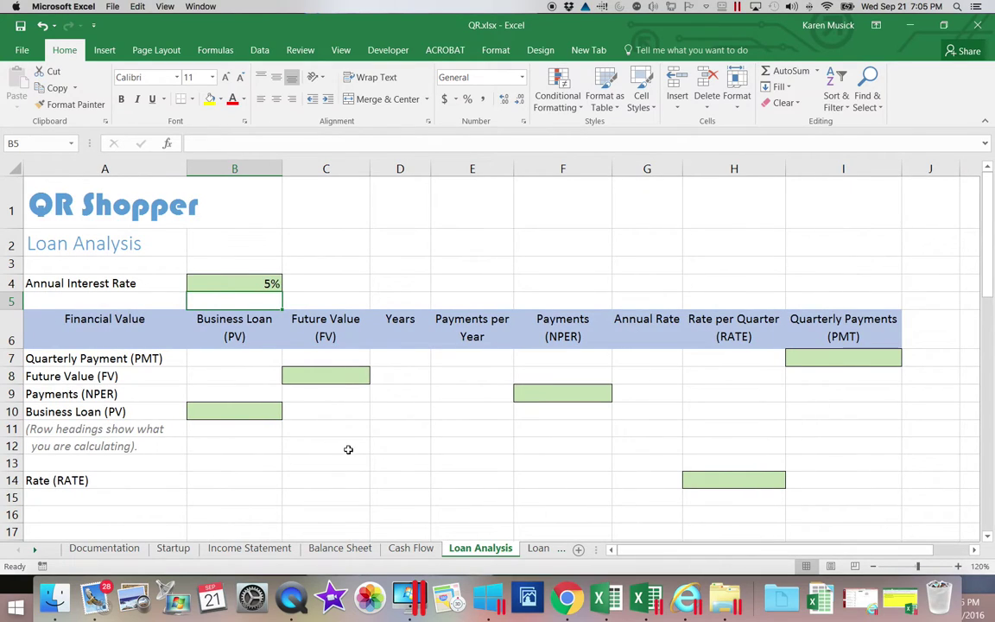
left_click(259, 361)
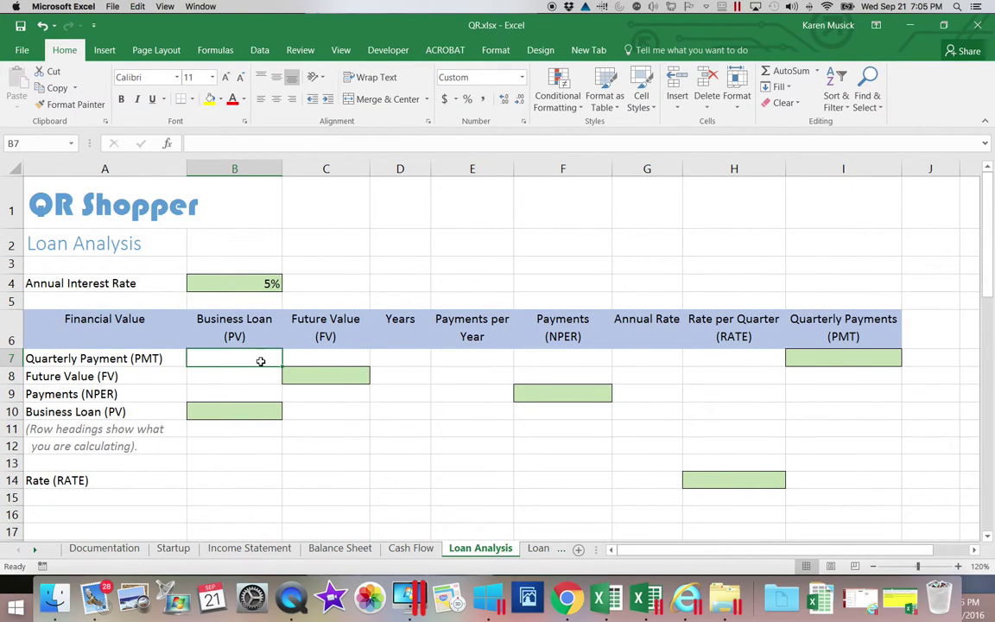
type("450,0")
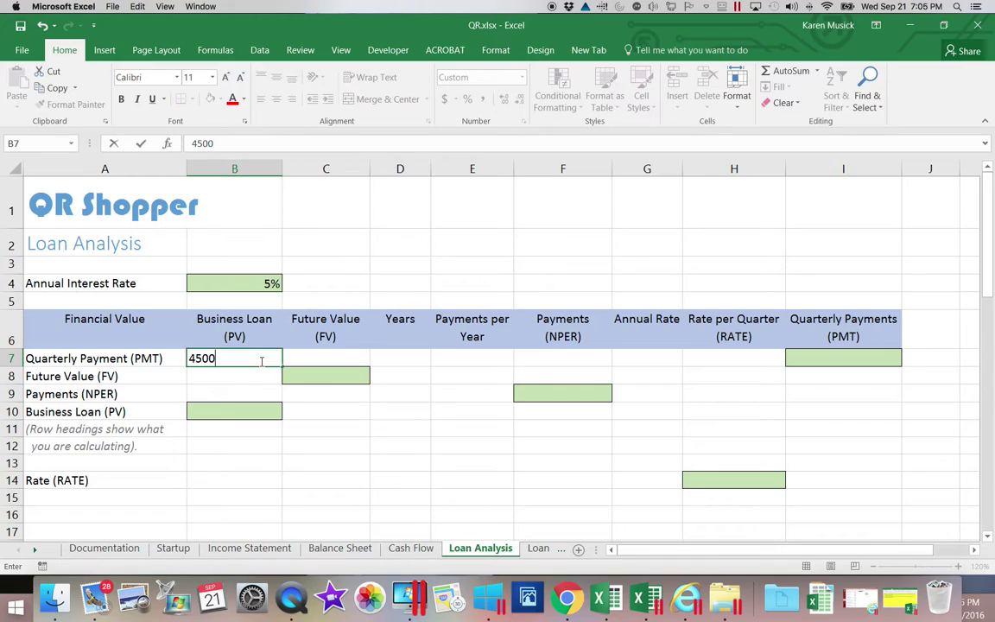
type("00")
key("Return")
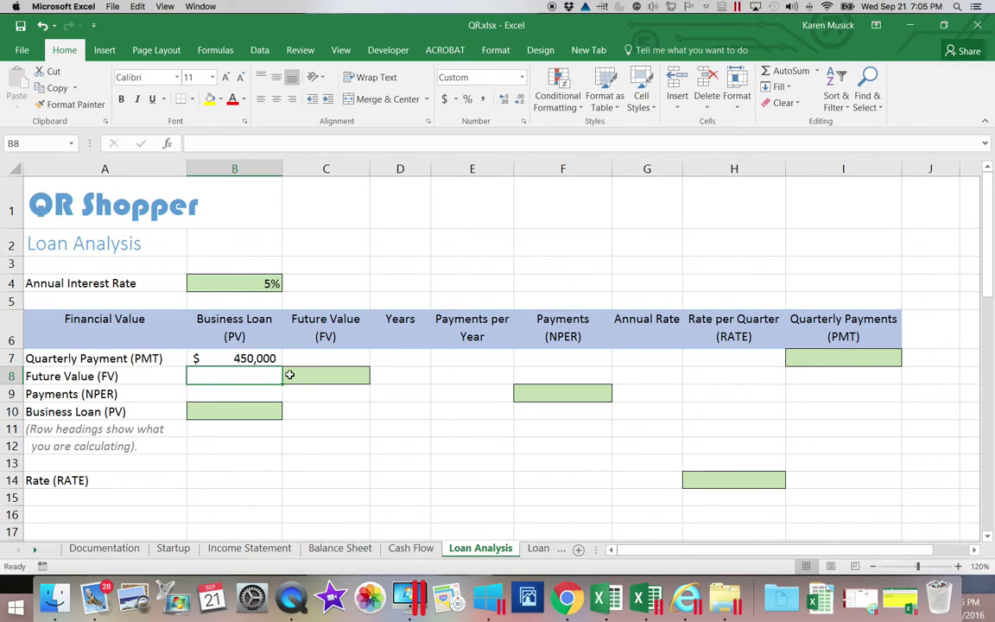
Link the Business Loan cells of the Future Value and Payments rows to the cell above with =B7 and =B8.
type("=B7")
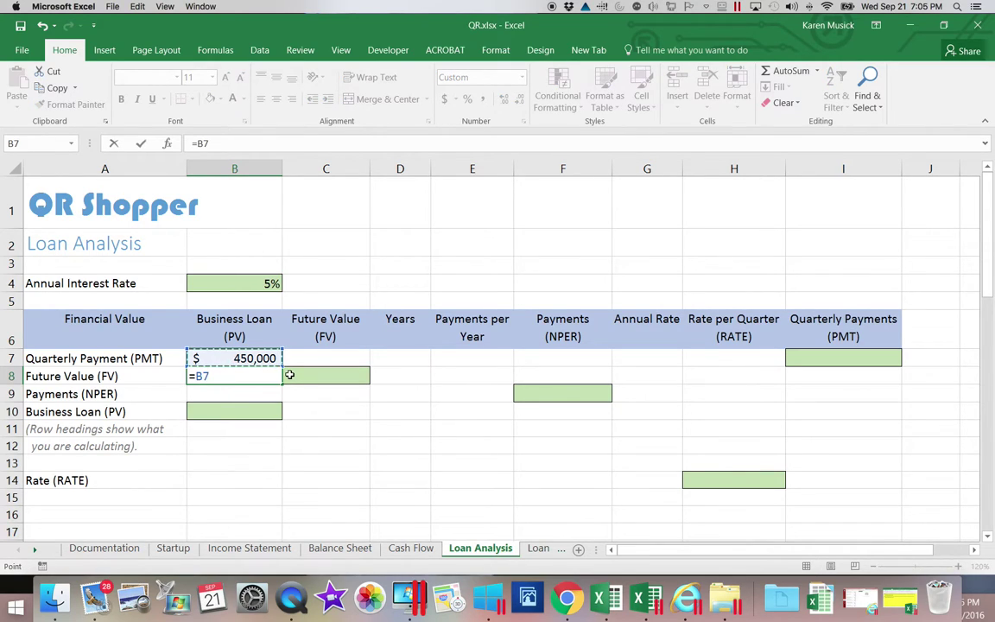
key("Return")
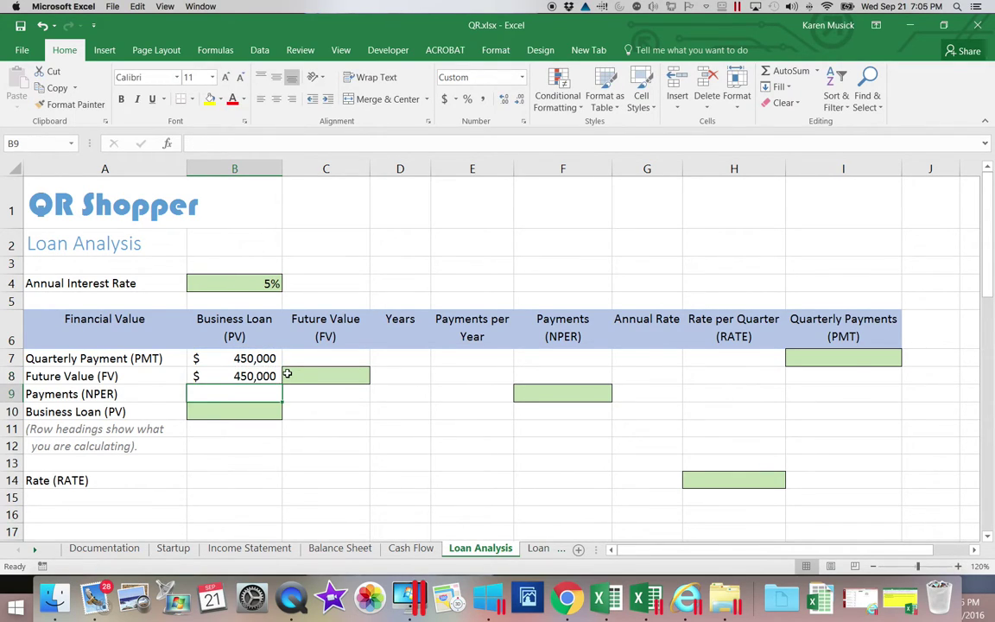
type("=B8")
key("Return")
Make the Business Loan cell of the Rate row (B14) reference the loan amount in B9.
scroll(149, 404, "right", 2)
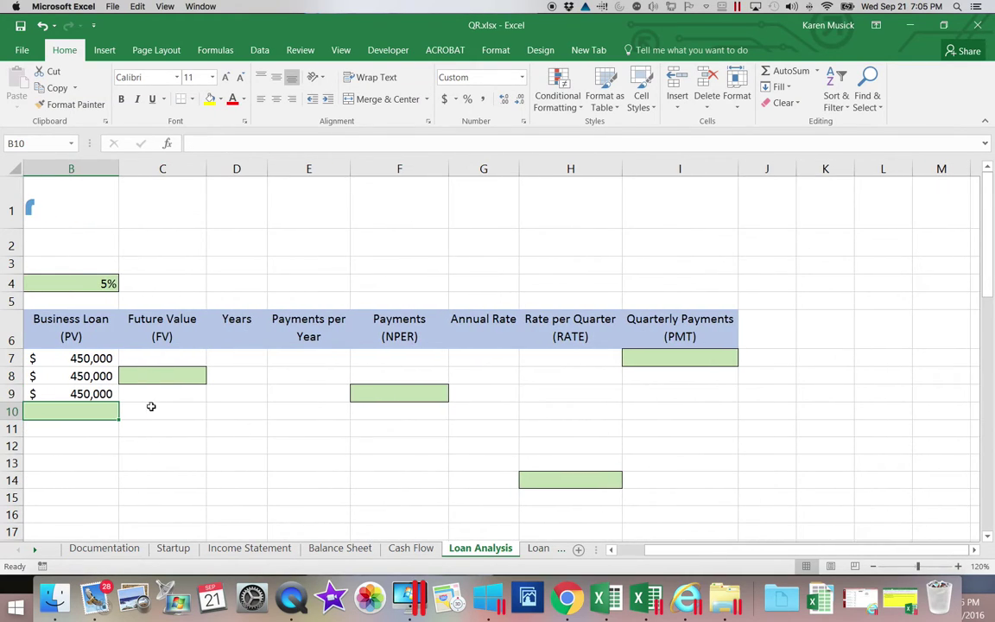
left_click_drag(663, 551, 615, 549)
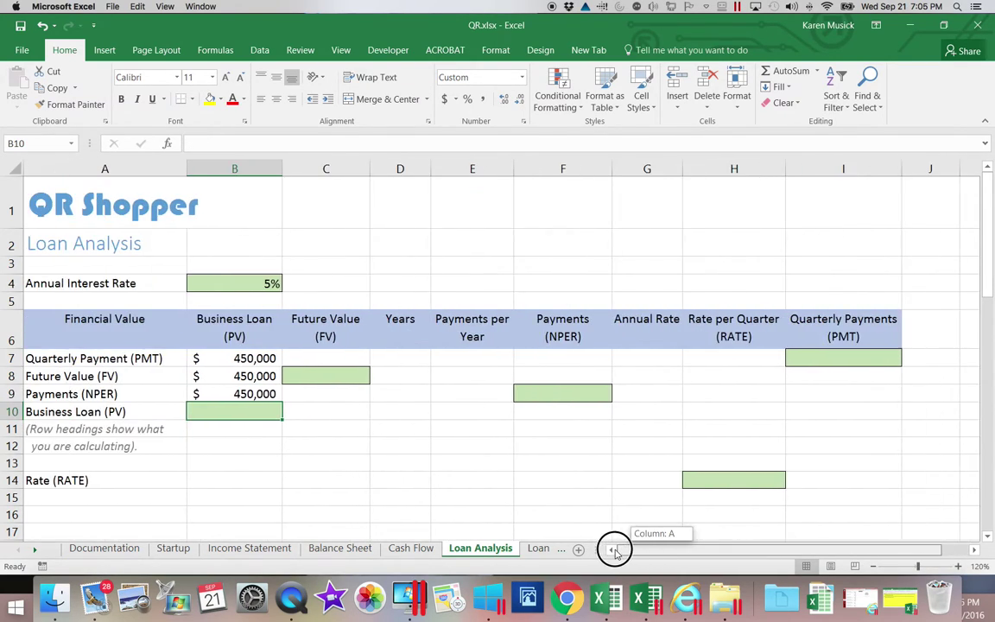
left_click(247, 477)
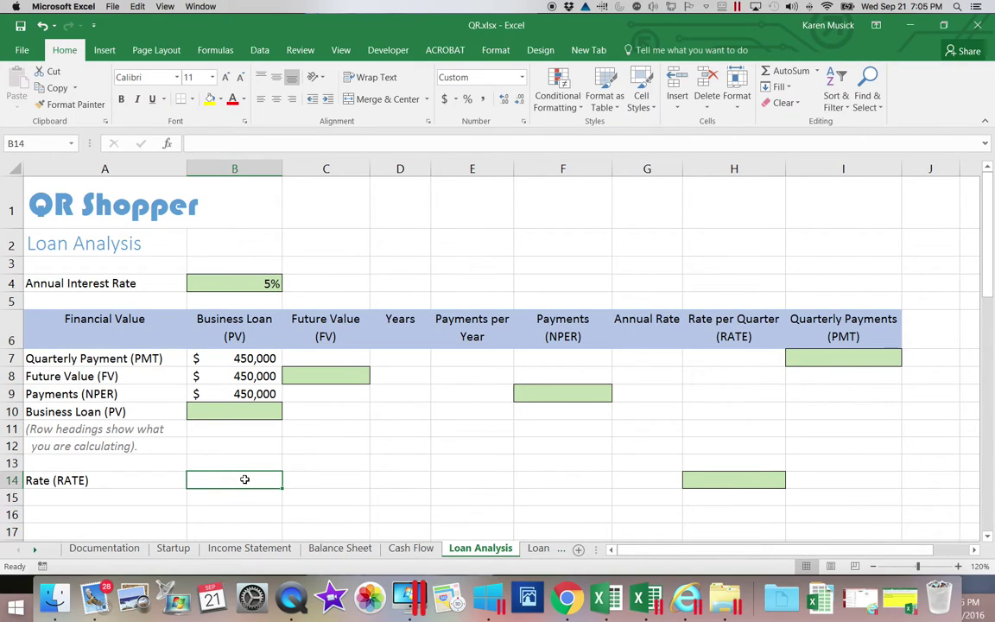
type("=")
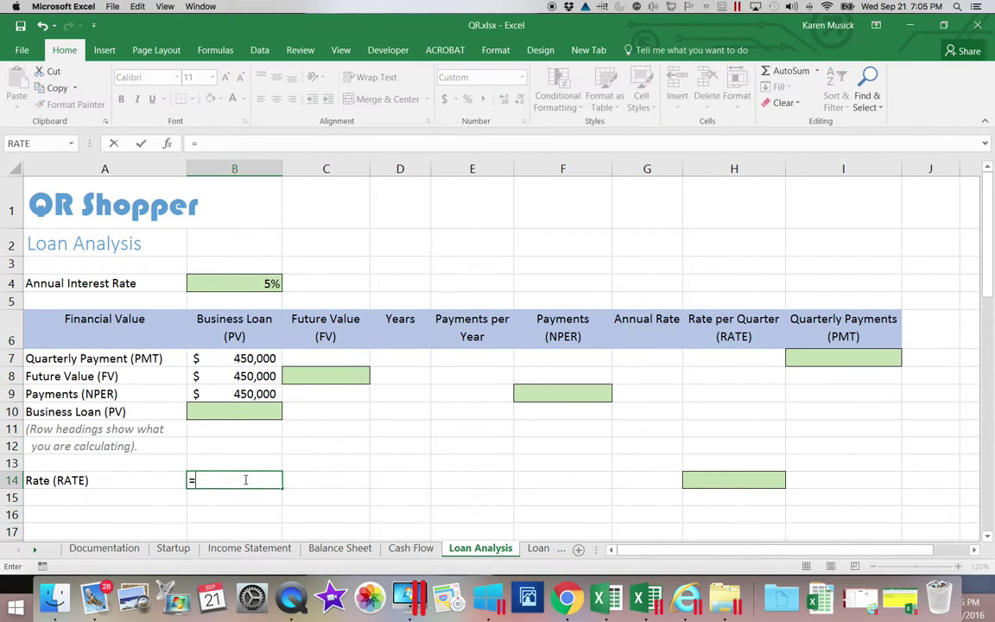
left_click(255, 390)
key("Return")
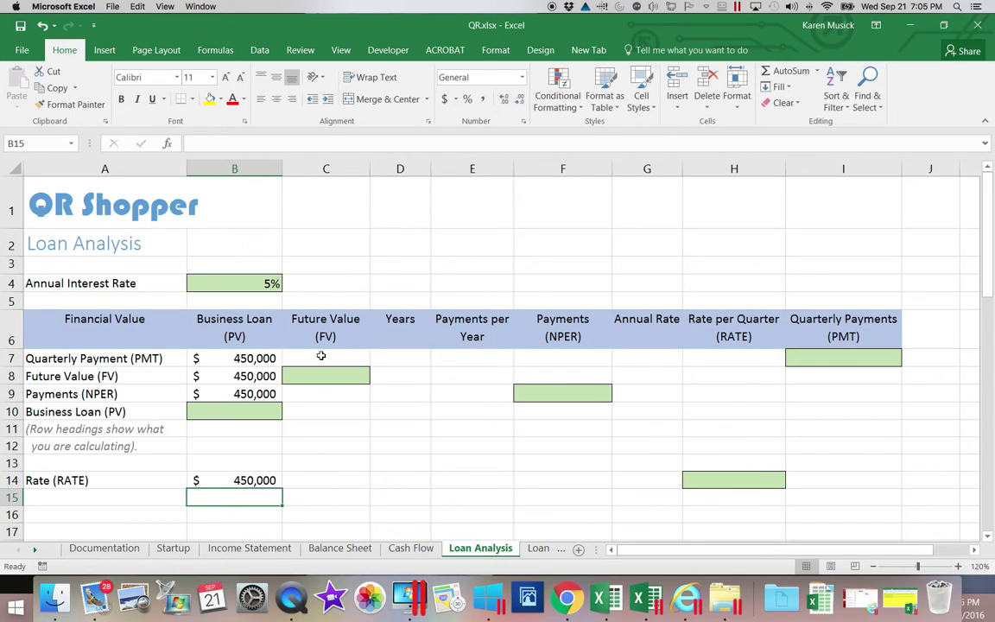
Enter 0 as the Future Value (FV) in the Quarterly Payment row, cell C7.
left_click_drag(310, 357, 344, 360)
scroll(328, 358, "right", 2)
scroll(345, 360, "down", 3)
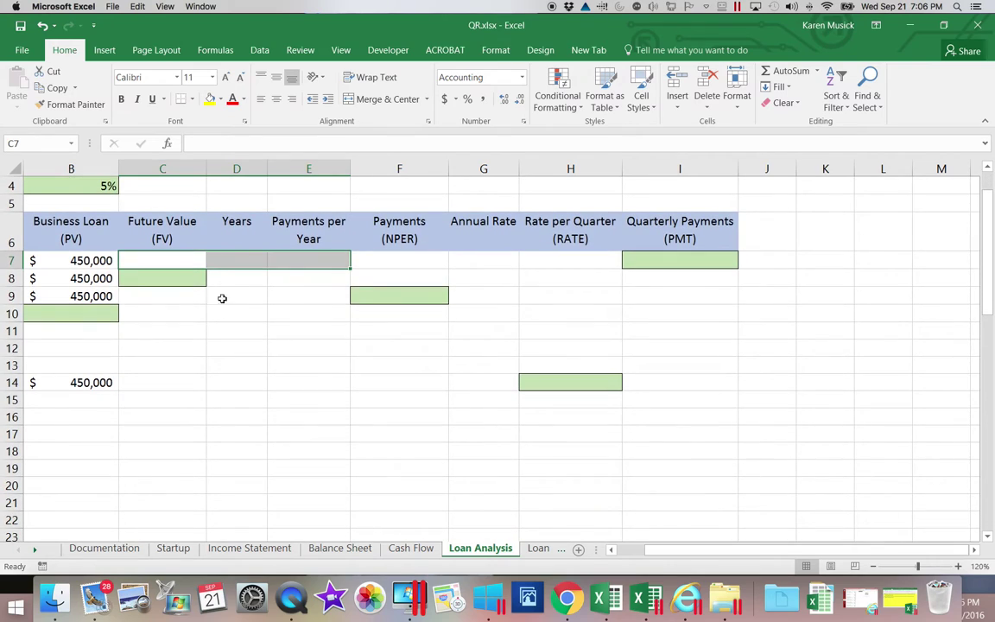
left_click(191, 262)
left_click_drag(695, 544, 631, 539)
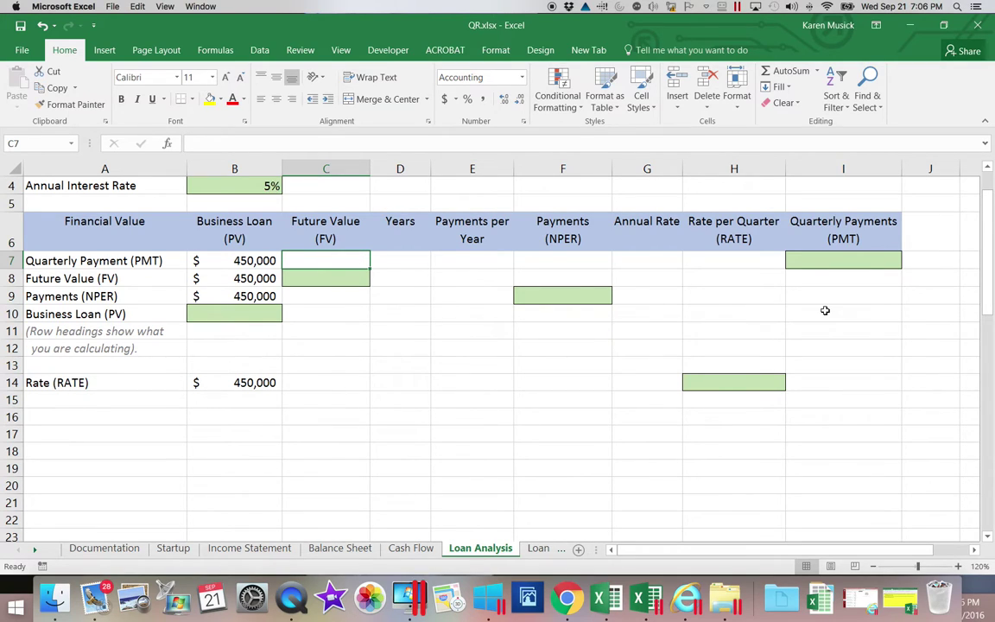
left_click_drag(984, 311, 985, 285)
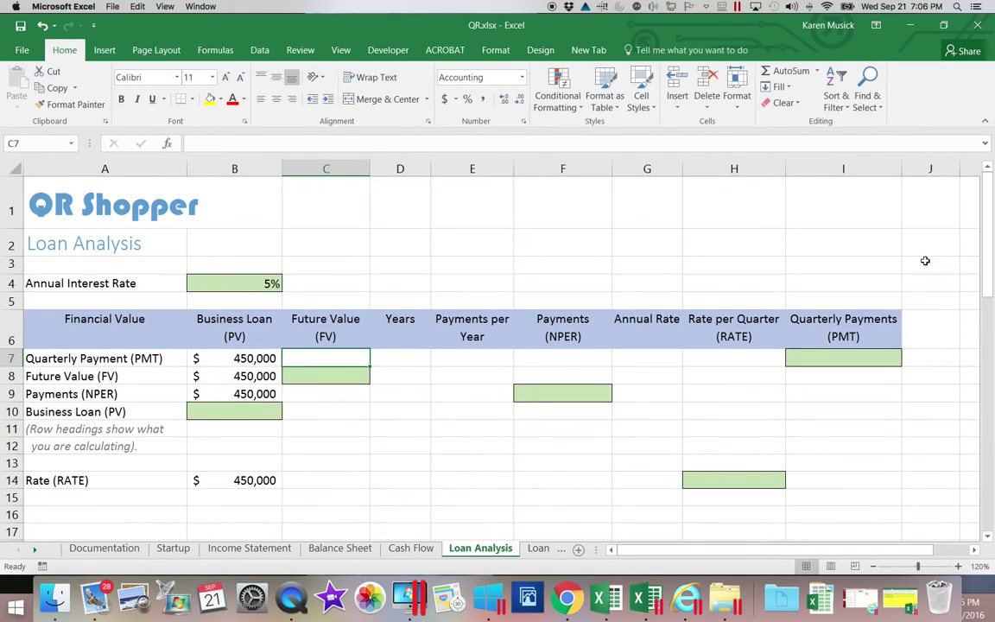
left_click(333, 354)
key("ctrl+v")
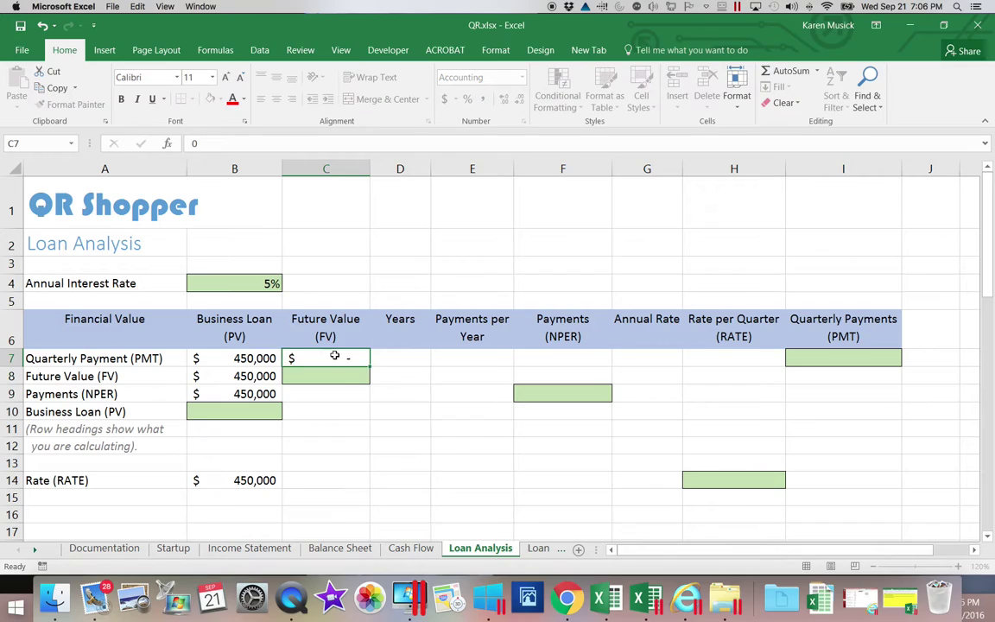
key("Return")
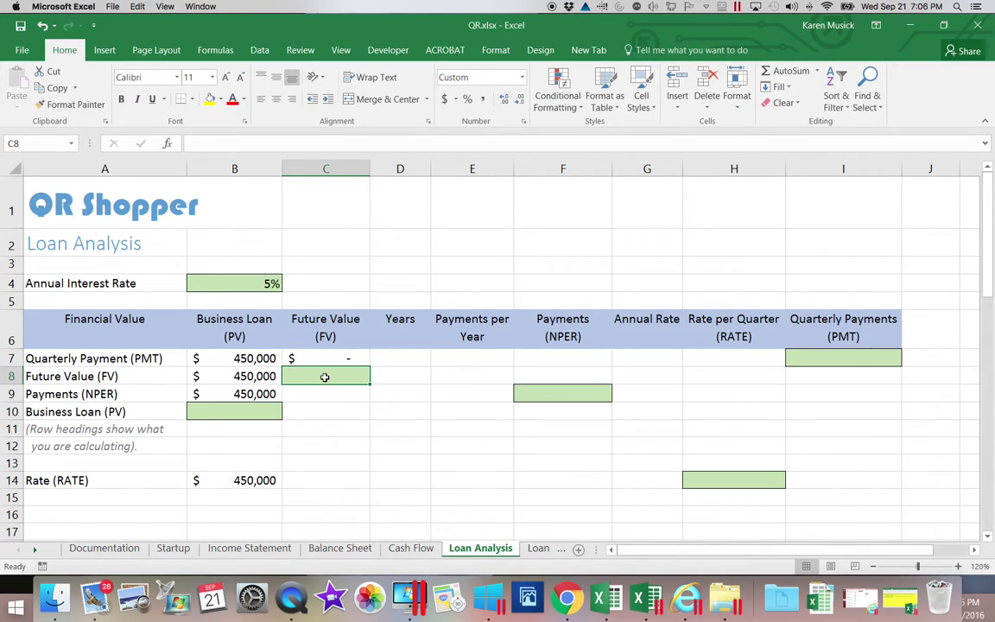
Link the Future Value cells of the Payments and Business Loan rows, C9 and C10, to C7.
left_click(322, 395)
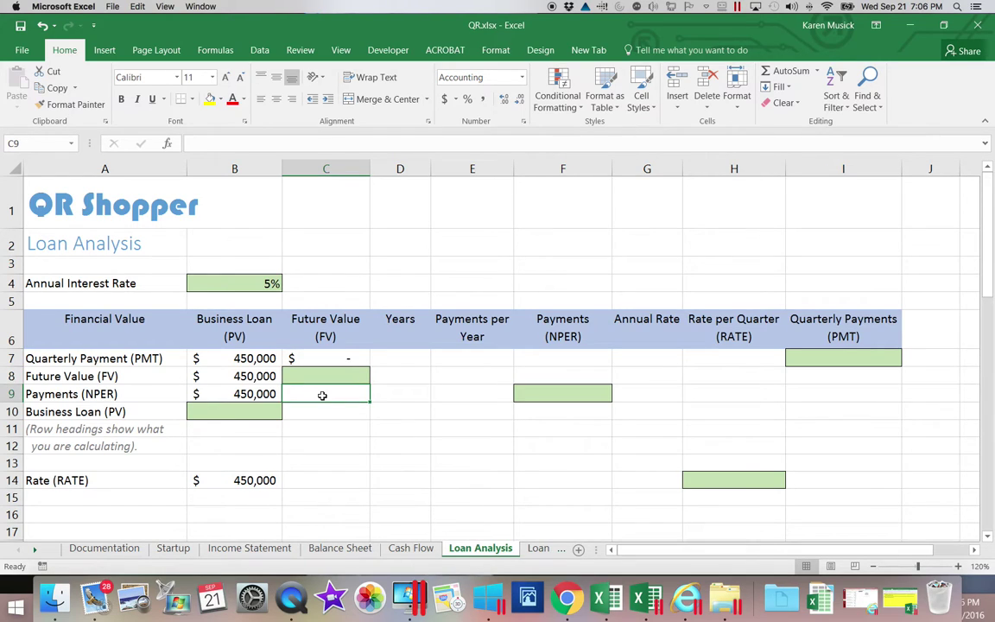
type("=")
scroll(322, 380, "down", 3)
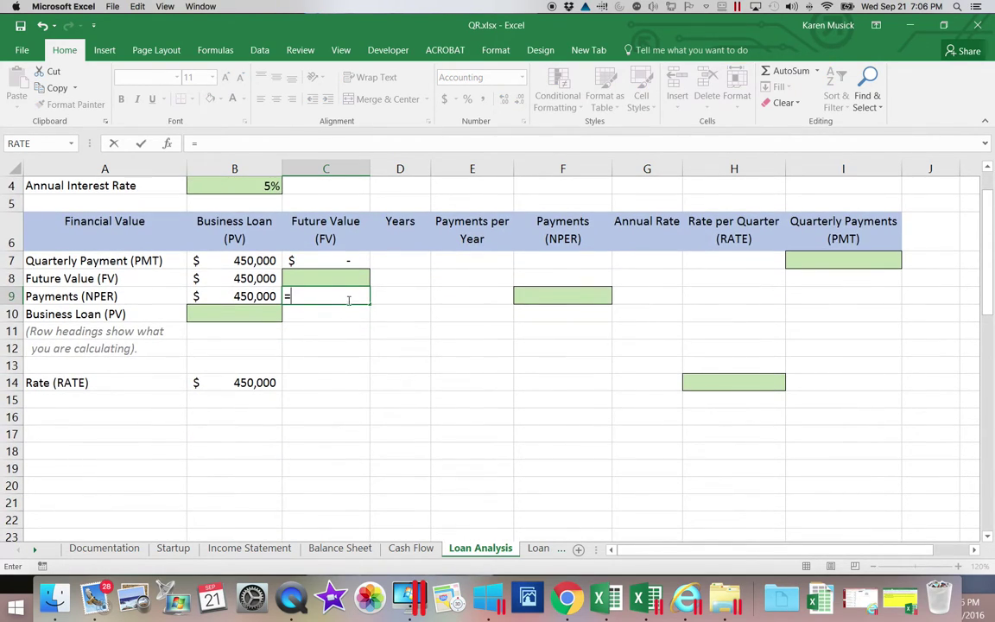
left_click(346, 260)
key("Return")
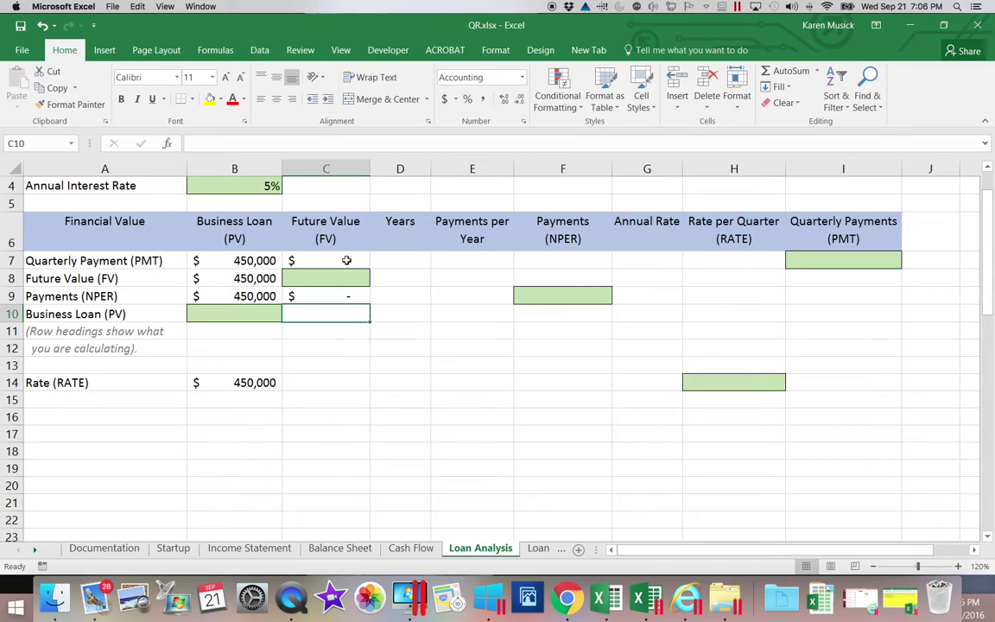
type("=")
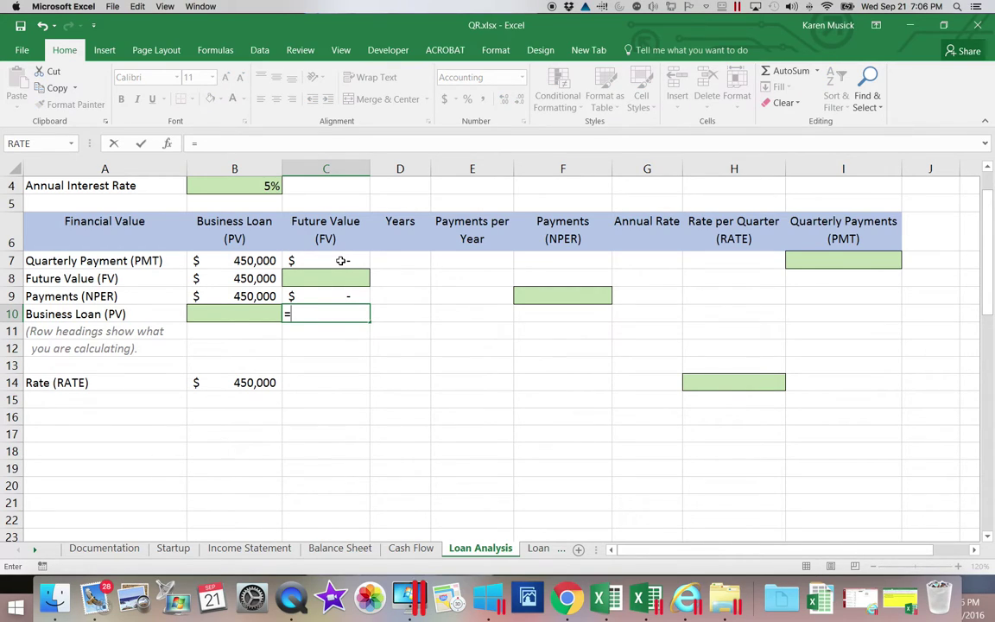
left_click(342, 260)
key("Return")
Make the Future Value cell of the Rate row (C14) reference C7.
left_click(322, 386)
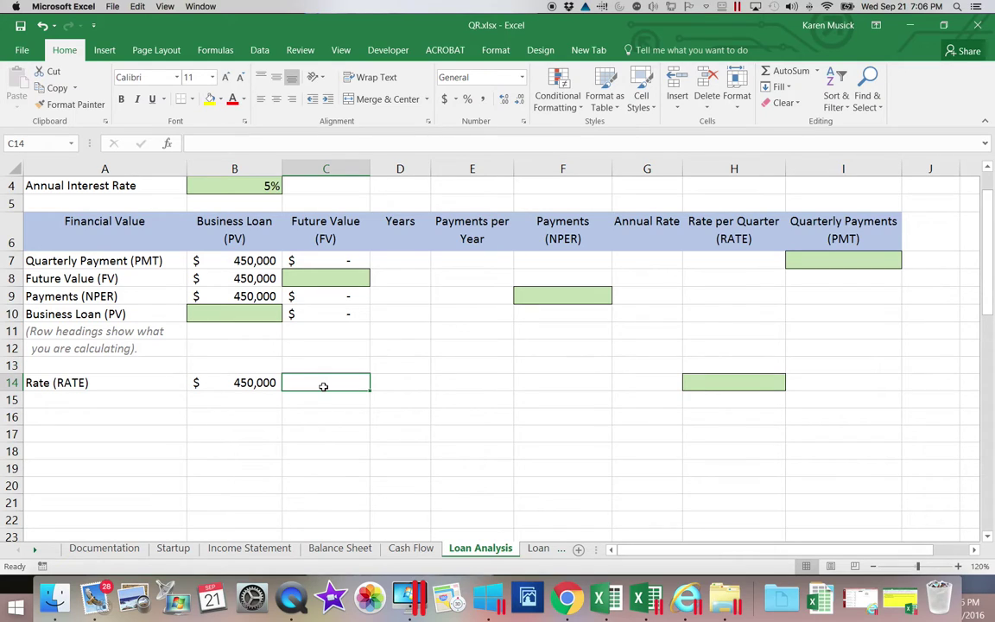
type("=")
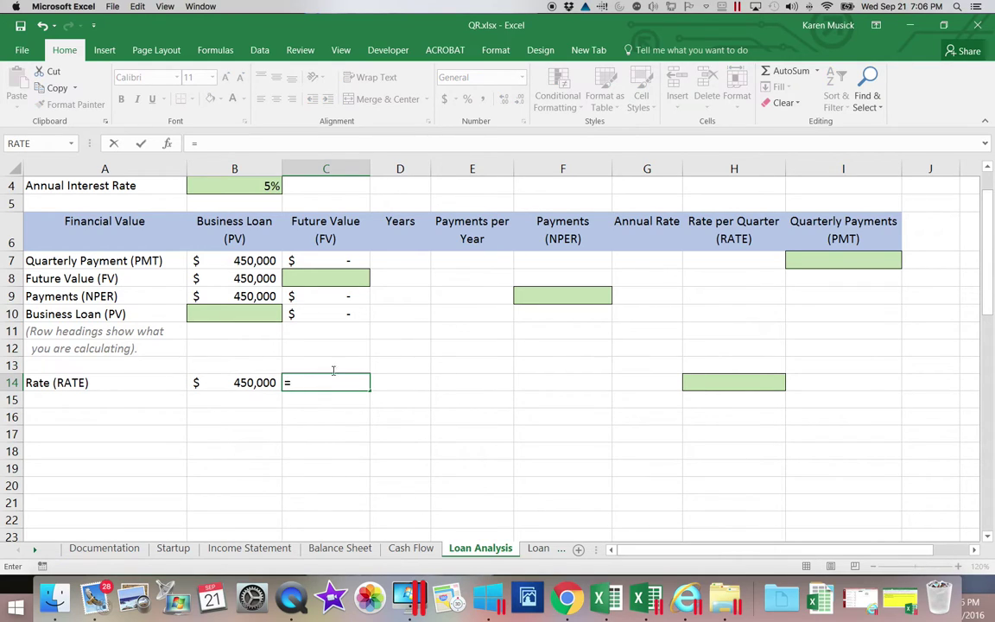
left_click(344, 262)
key("Return")
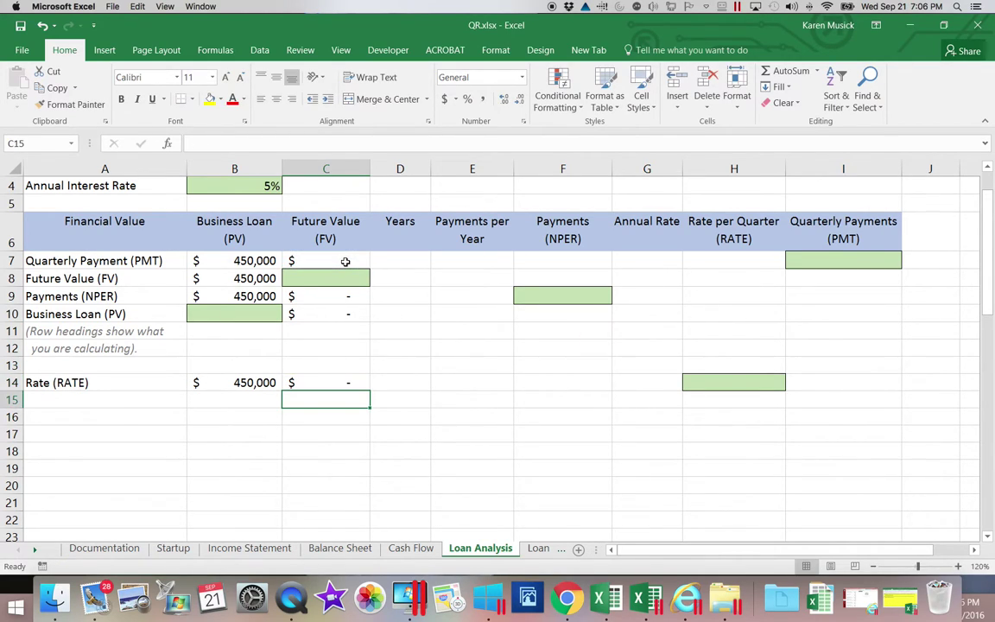
Enter 5 for Years and 4 for Payments per Year in the Quarterly Payment row.
left_click(399, 263)
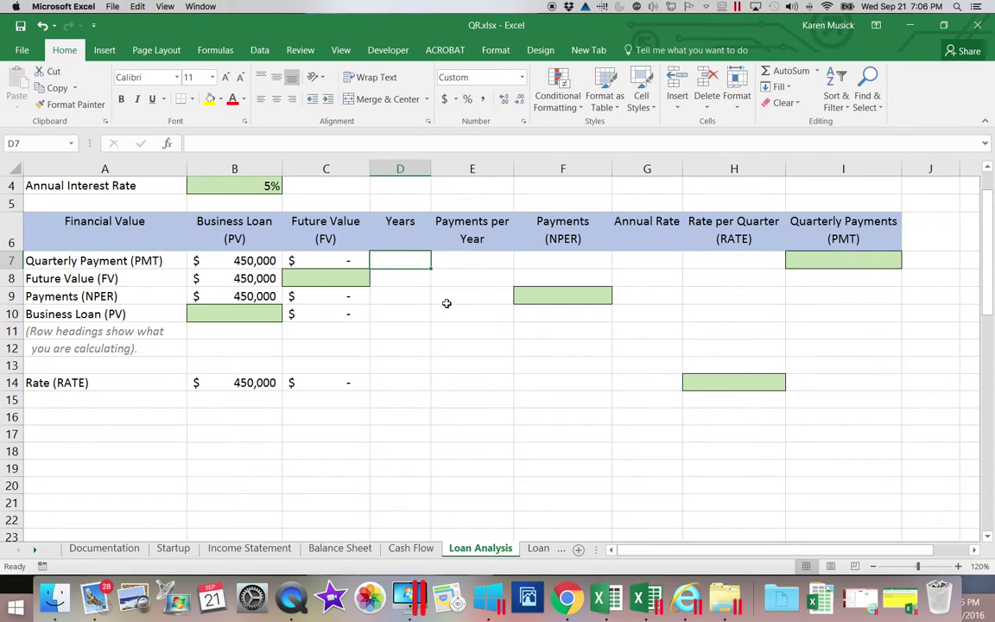
type("5")
key("Return")
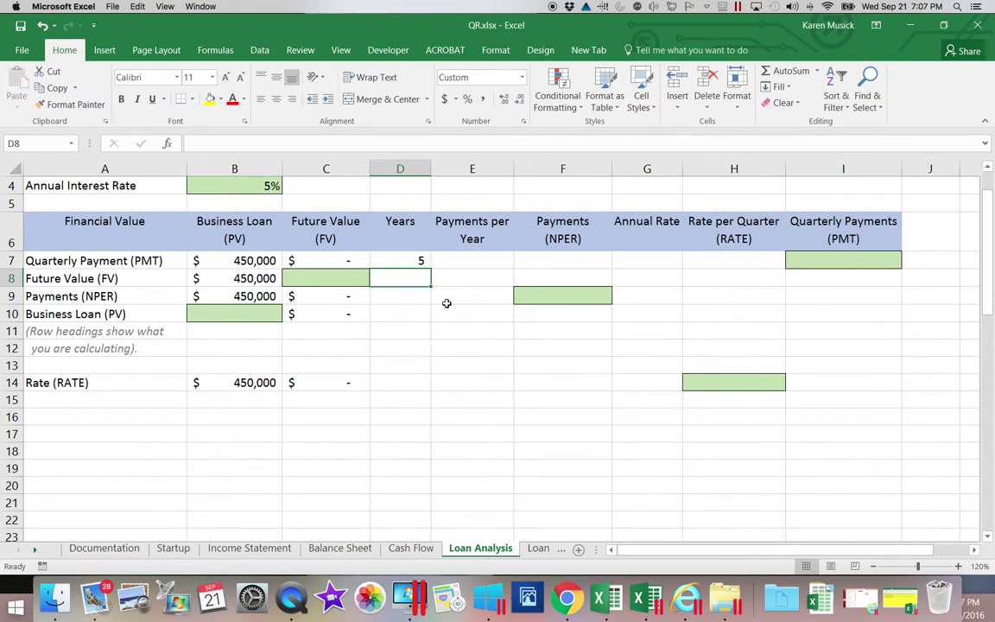
key("Up")
key("Right")
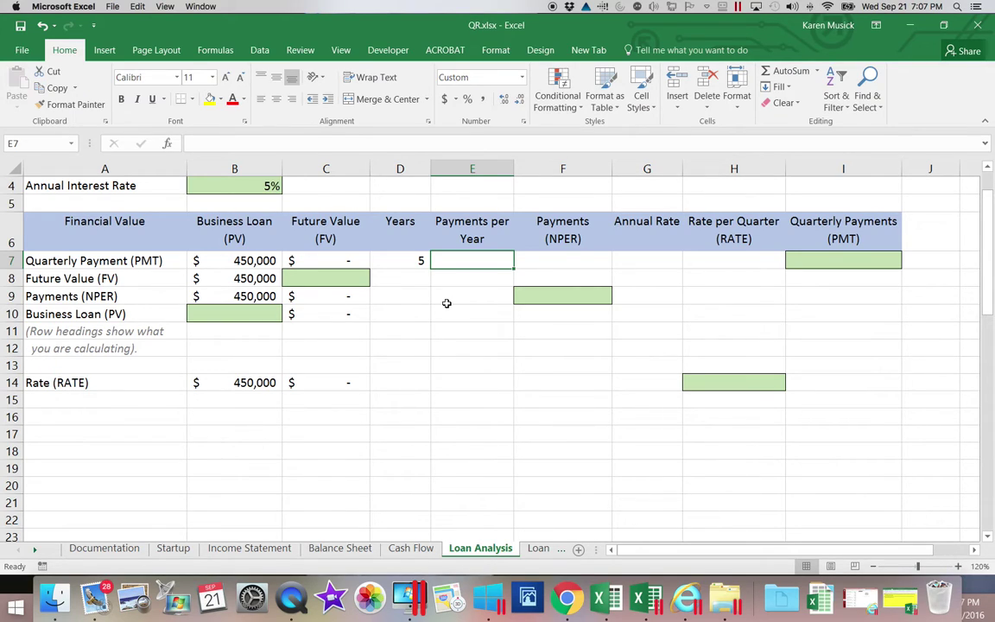
type("4")
key("Return")
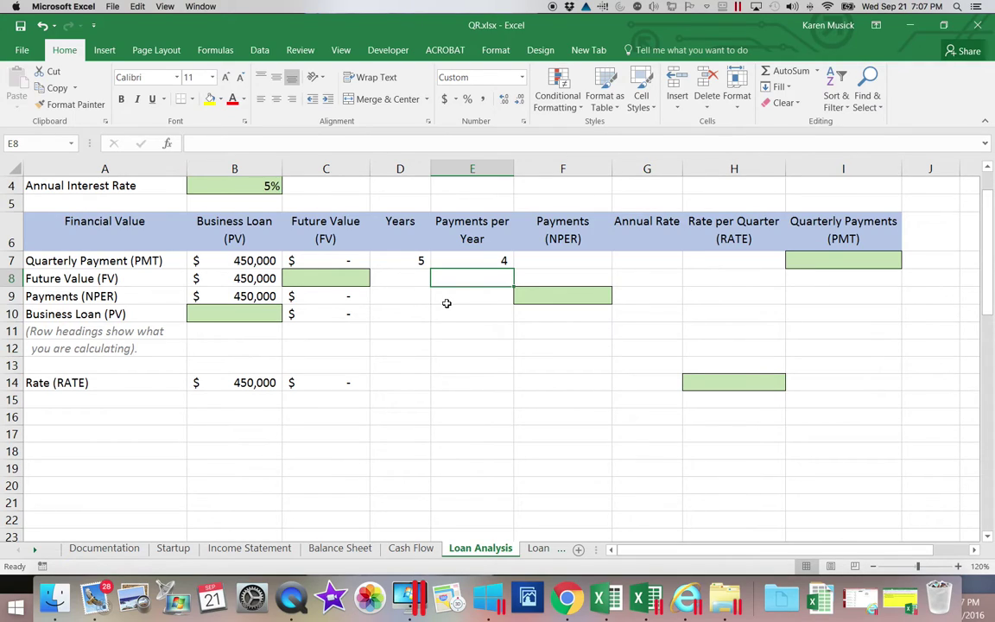
Shade the Years cell of the Payments (NPER) row, D9, with the lightest green theme fill.
mouse_move(415, 294)
left_mouse_down()
mouse_move(452, 295)
mouse_move(423, 296)
left_mouse_up()
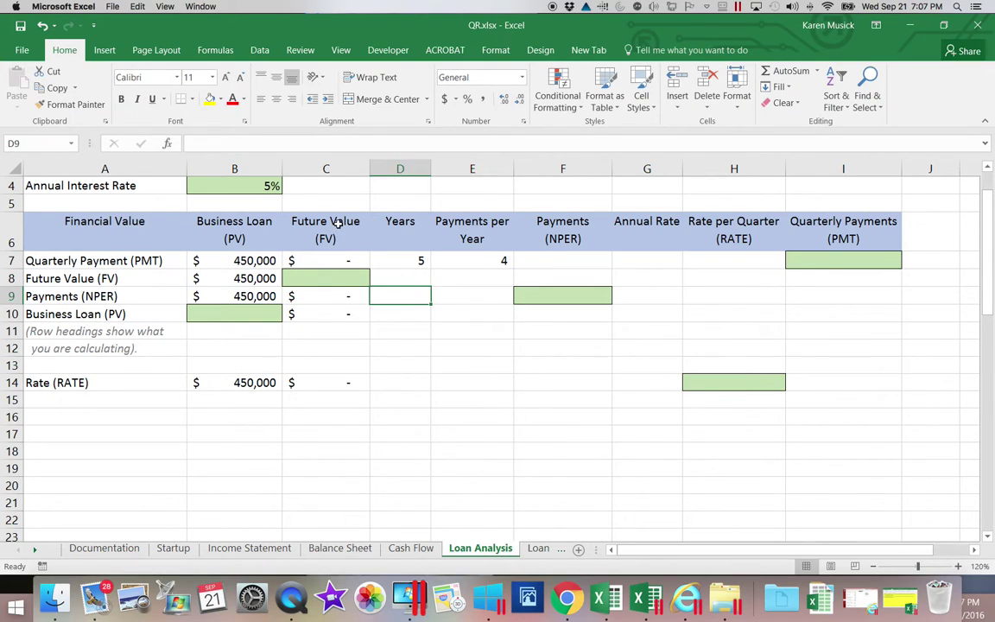
left_click(220, 99)
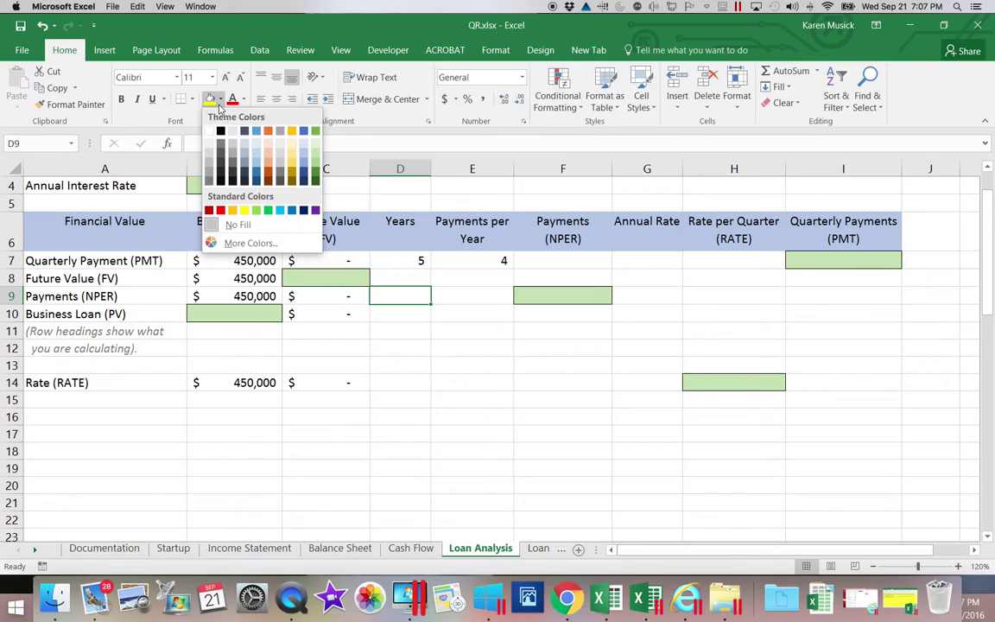
left_click(316, 147)
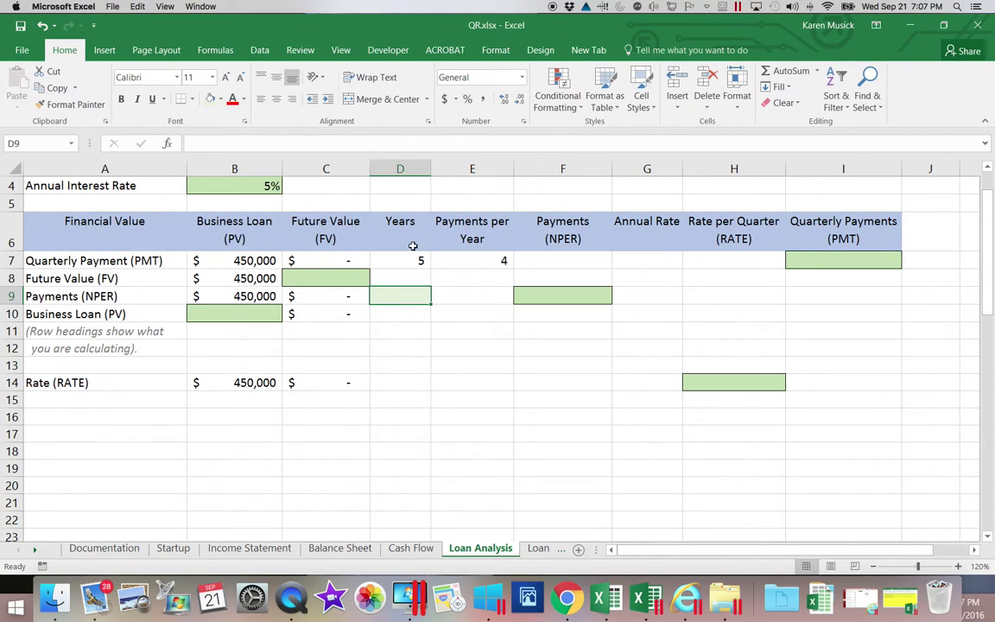
Link the Years cell of the Future Value row (D8) to D7 and that of the Business Loan row (D10) to D8.
left_click(409, 278)
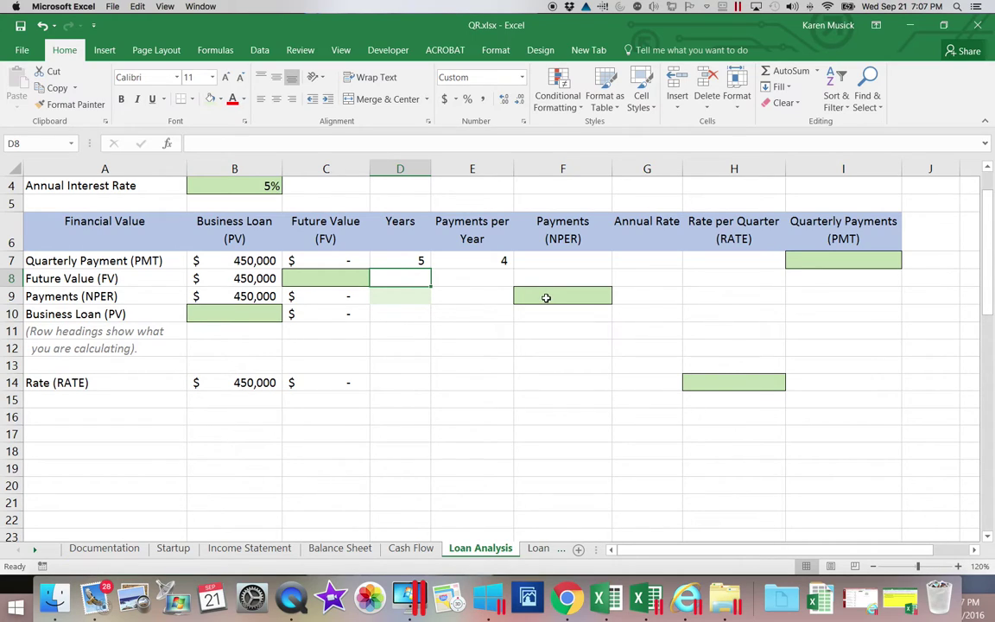
type("=")
left_click(401, 260)
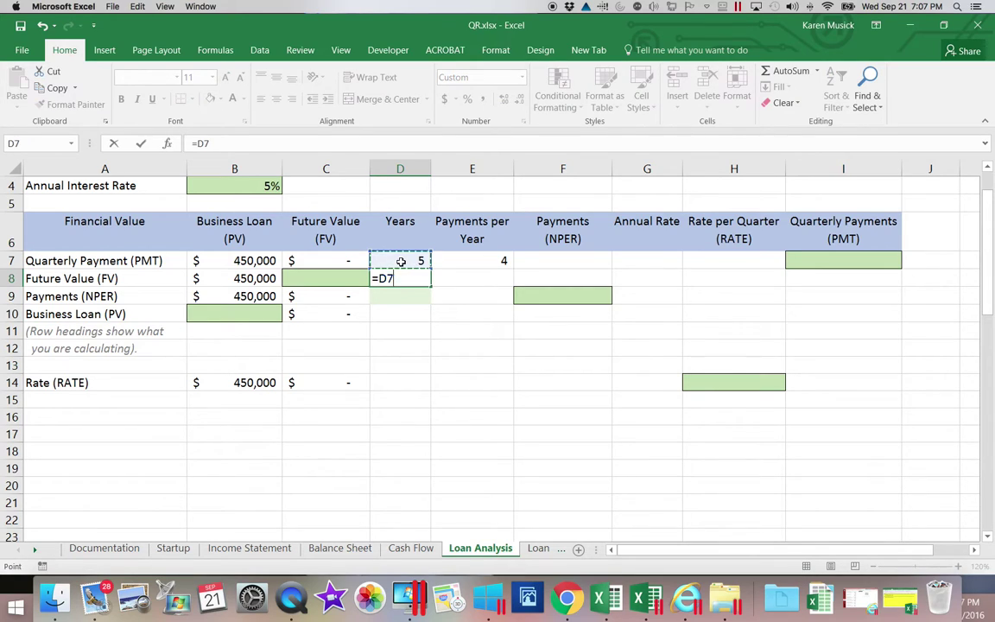
key("Return")
left_click(401, 316)
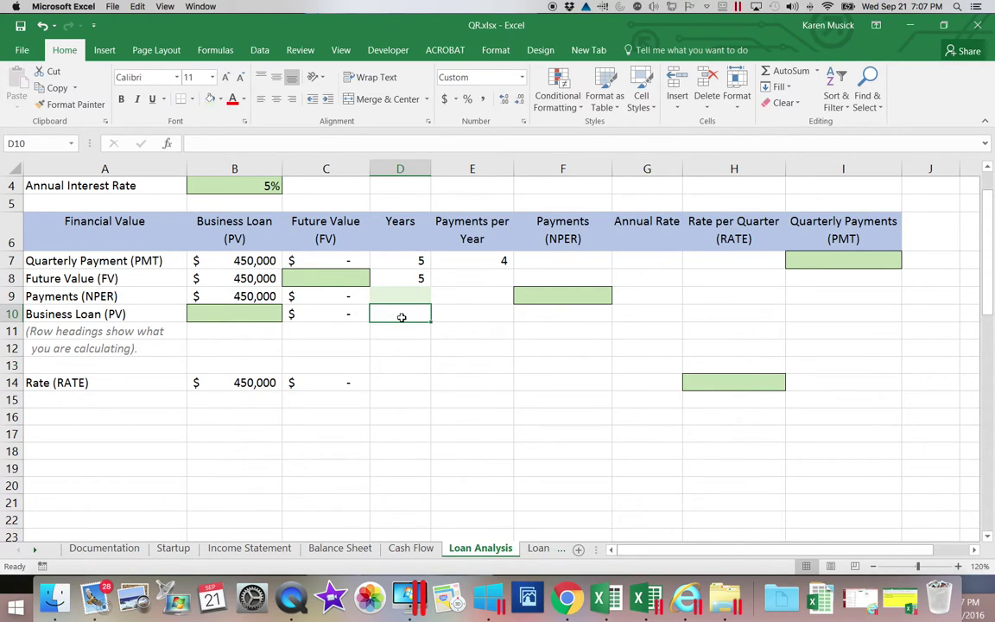
type("=")
left_click(413, 278)
key("Return")
Make the Years cell of the Rate row, D14, reference D10.
left_click(403, 382)
type("=")
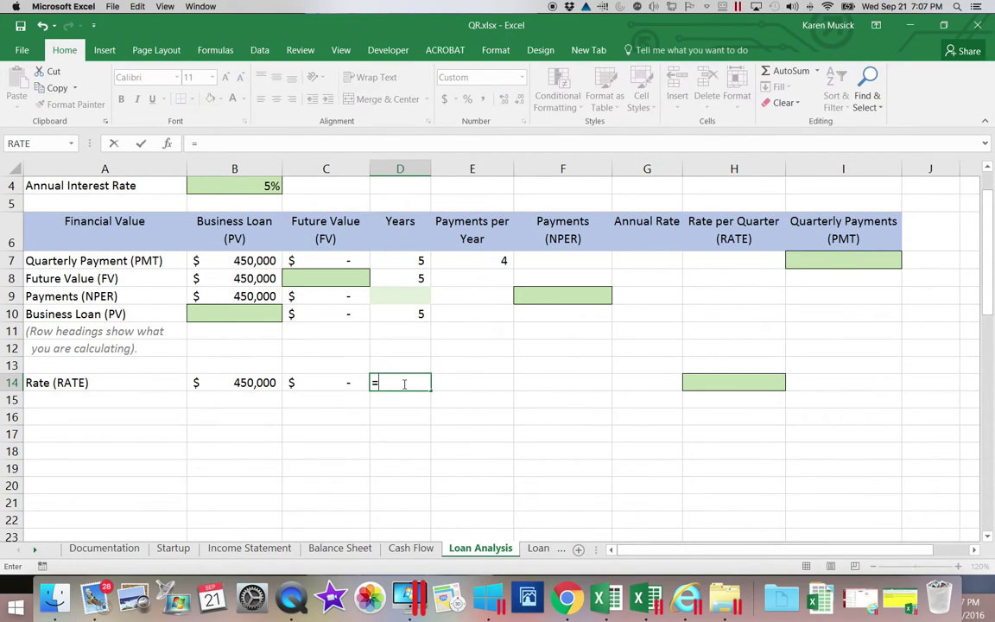
left_click(405, 313)
key("Return")
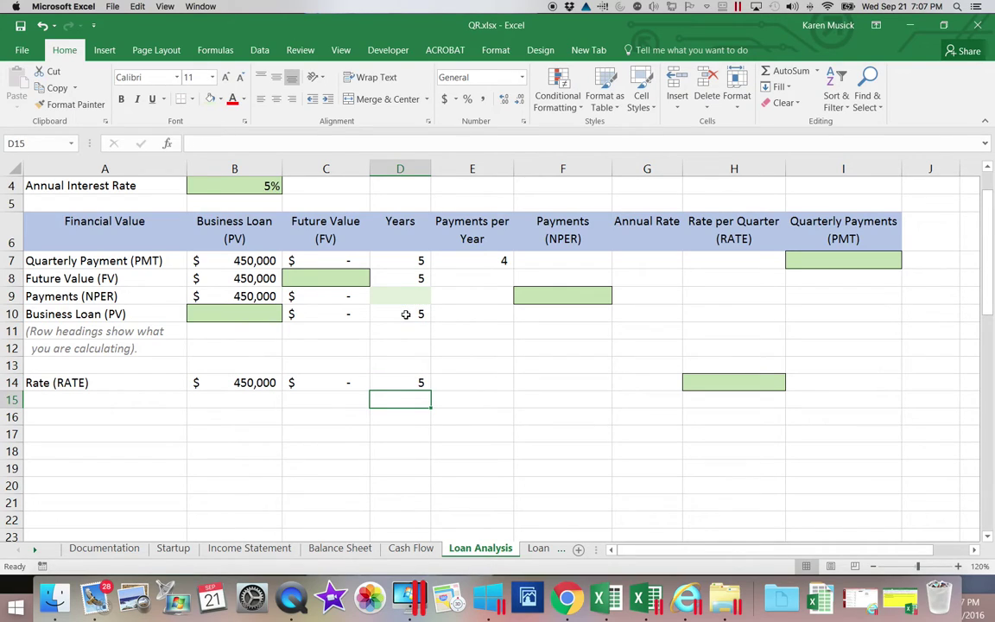
Link the Payments per Year cells E8, E9 and E10 each to the cell directly above.
left_click(488, 282)
type("=E7")
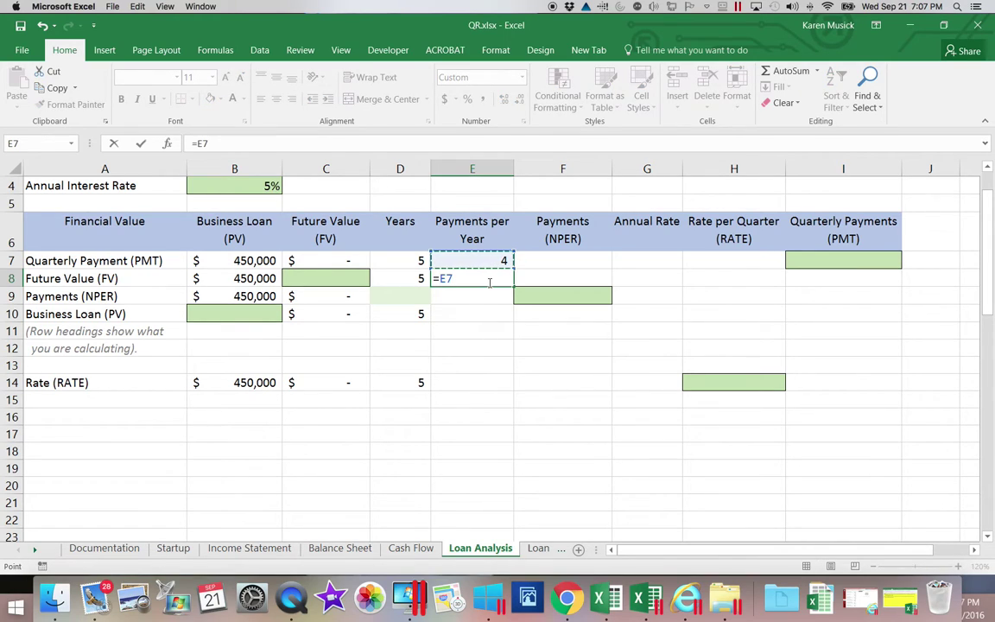
key("ctrl+Return")
key("Return")
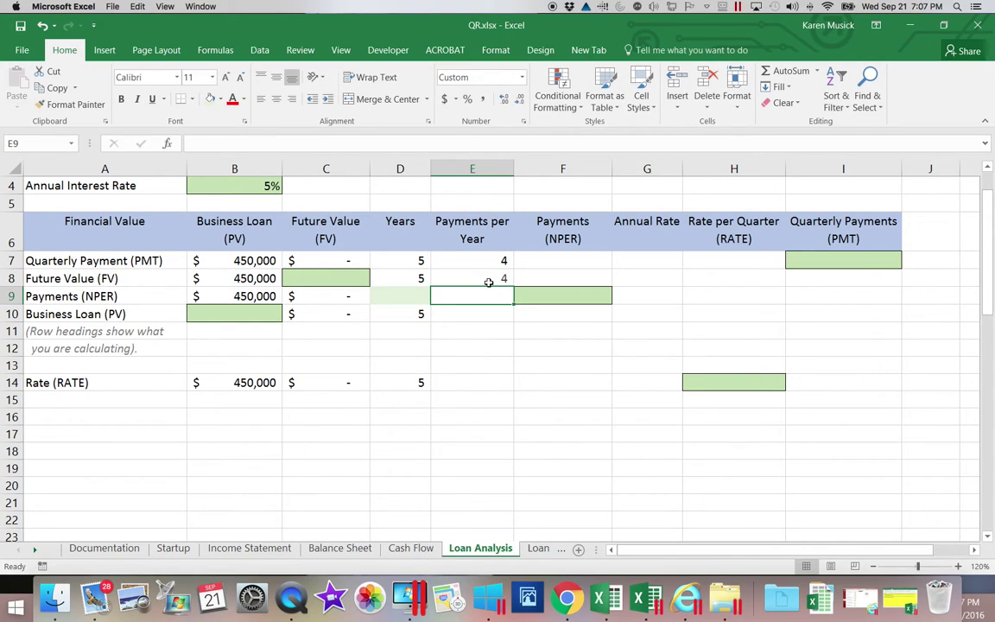
type("=E8")
key("ctrl+Return")
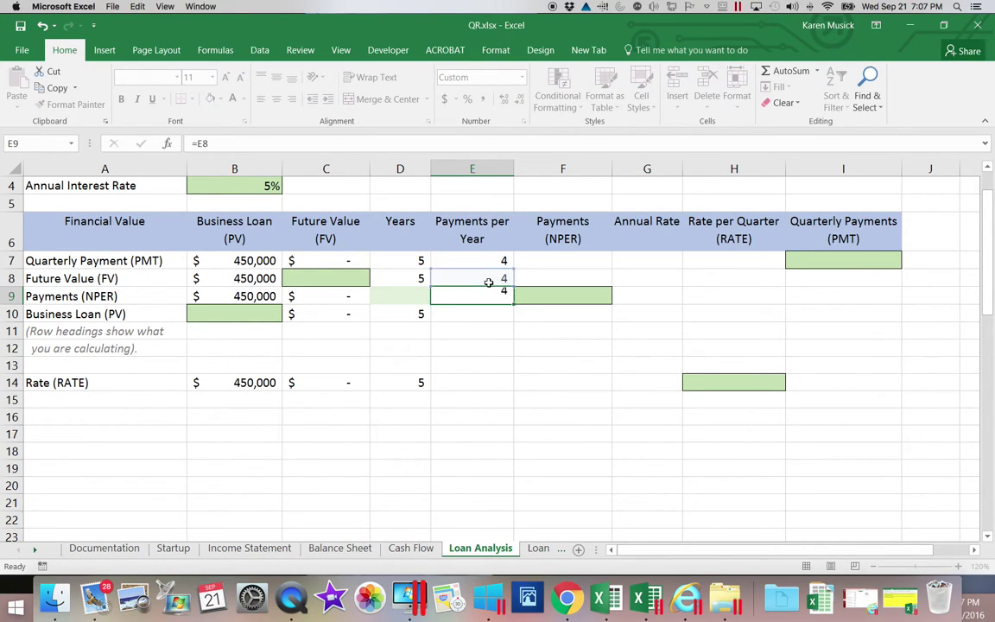
key("Return")
type("=E9")
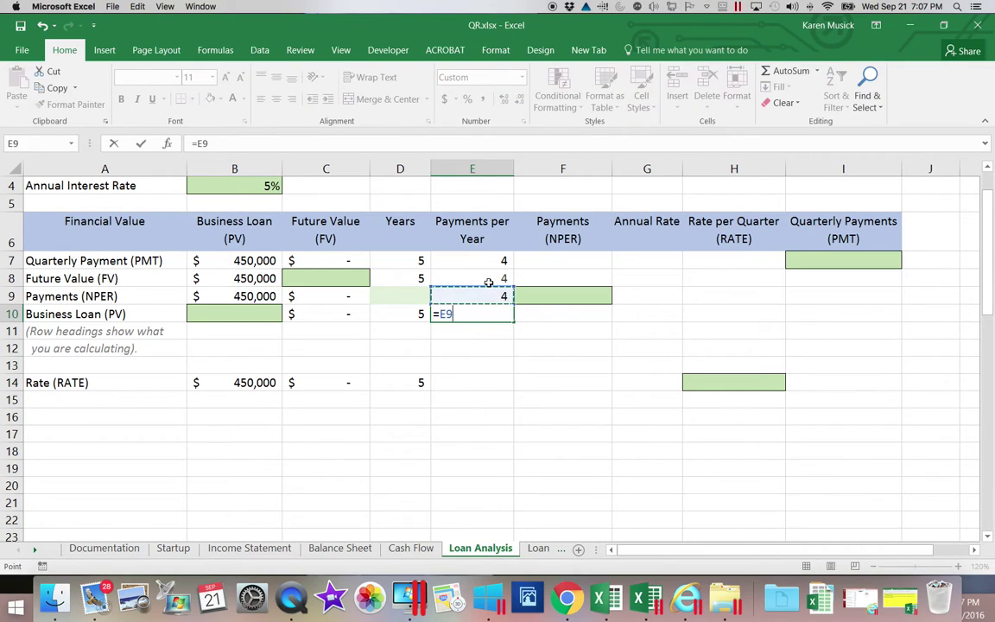
key("Return")
Make the Payments per Year cell of the Rate row, E14, reference E10.
left_click(487, 382)
type("=")
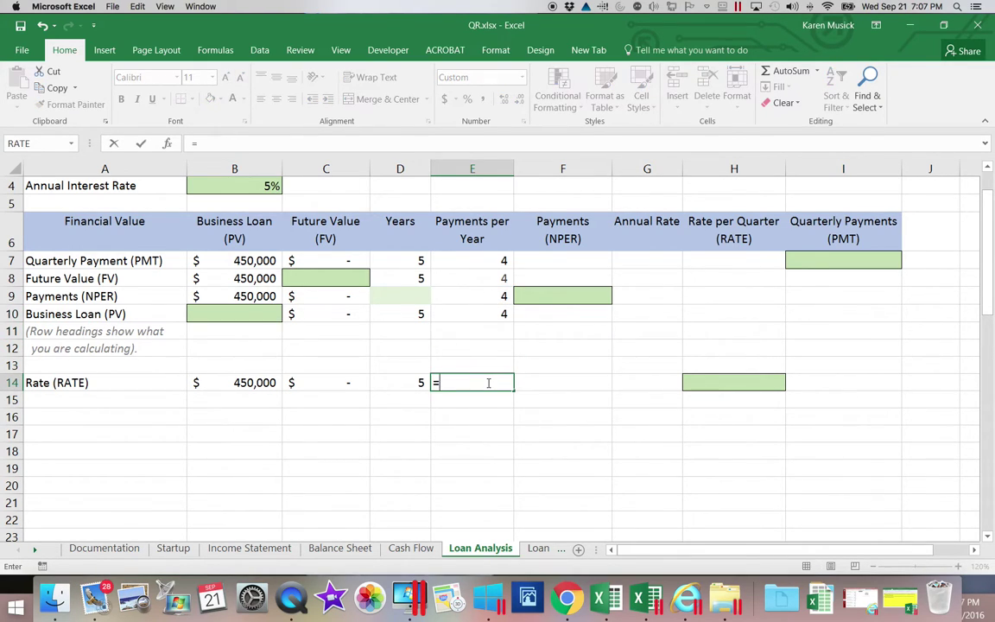
left_click(486, 314)
key("Return")
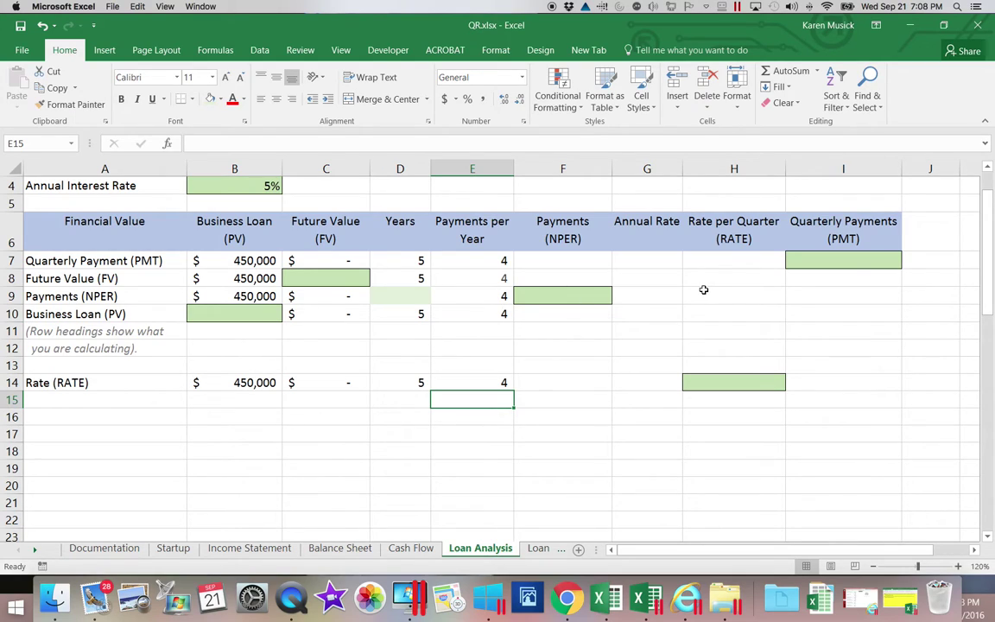
Enter =$B$4 in the Annual Rate cell of the Quarterly Payment row, G7, as an absolute reference to the Annual Interest Rate.
left_click(658, 262)
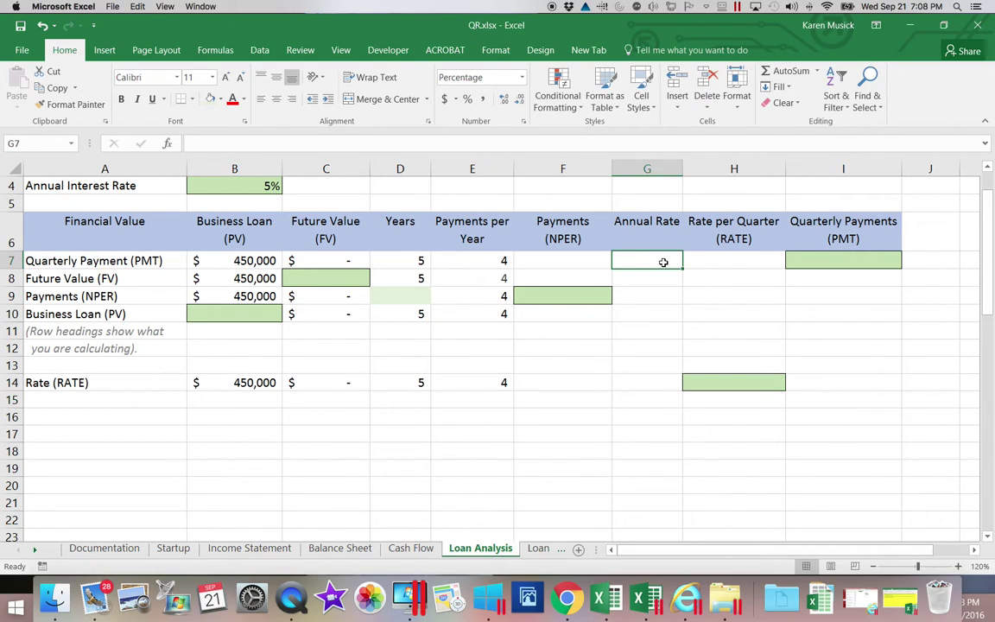
type("=")
scroll(656, 258, "down", 3)
scroll(655, 257, "right", 6)
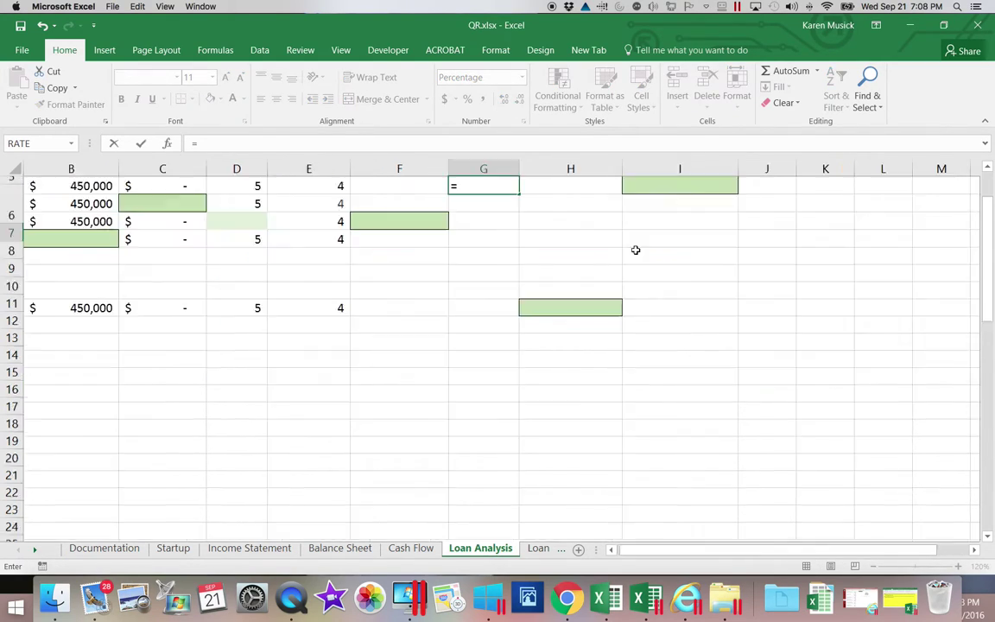
left_click_drag(753, 549, 633, 552)
left_click_drag(985, 289, 984, 248)
left_click(241, 281)
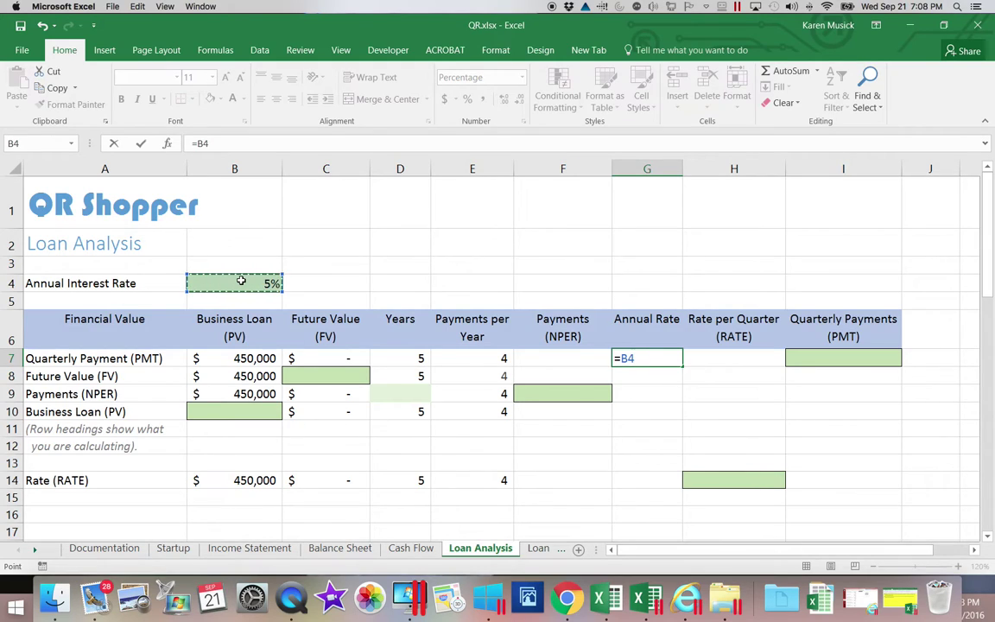
left_click(239, 156)
type("$0")
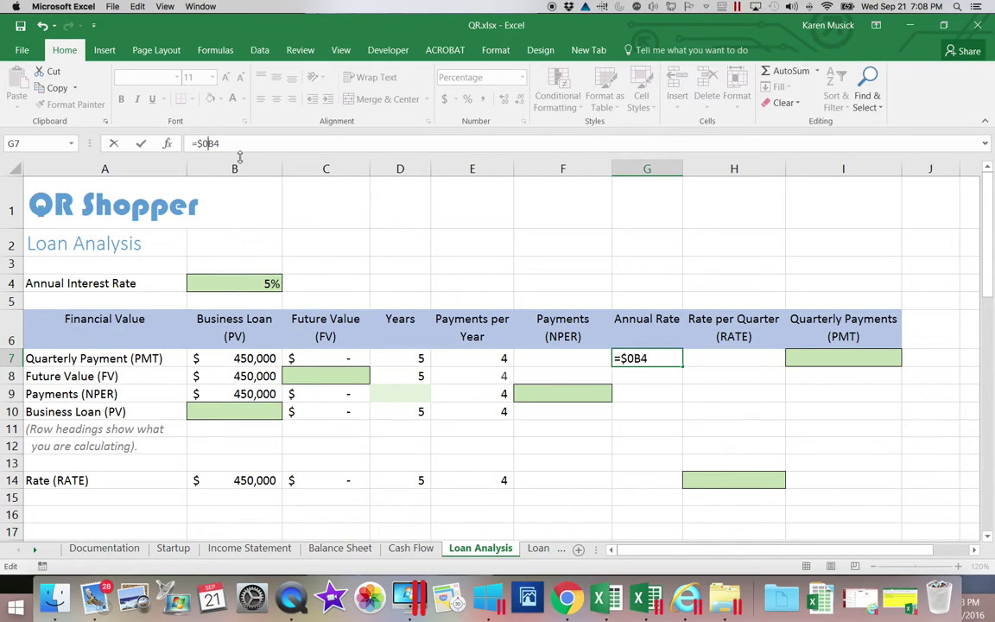
type("=")
key("BackSpace")
key("BackSpace")
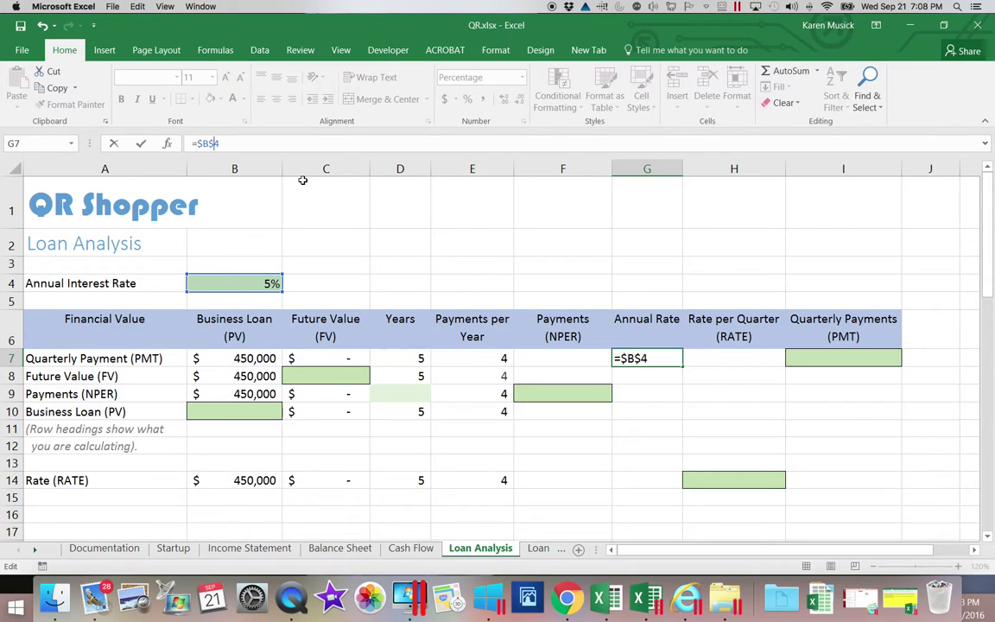
key("Return")
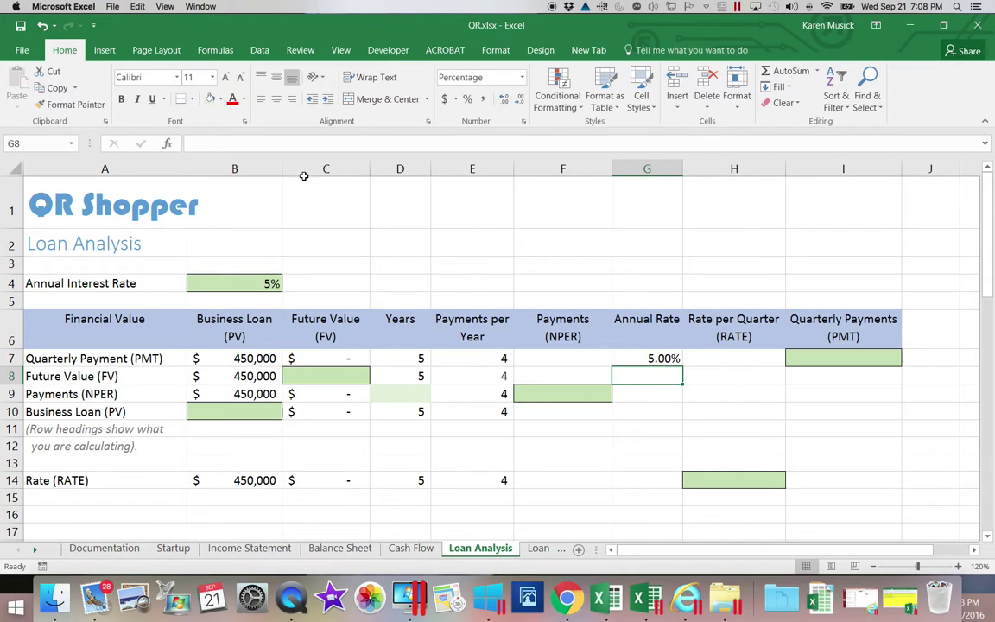
Copy the Annual Rate formula from G7 into G8:G10.
left_click(636, 357)
left_click(57, 88)
left_click(663, 377)
left_click_drag(663, 378, 664, 406)
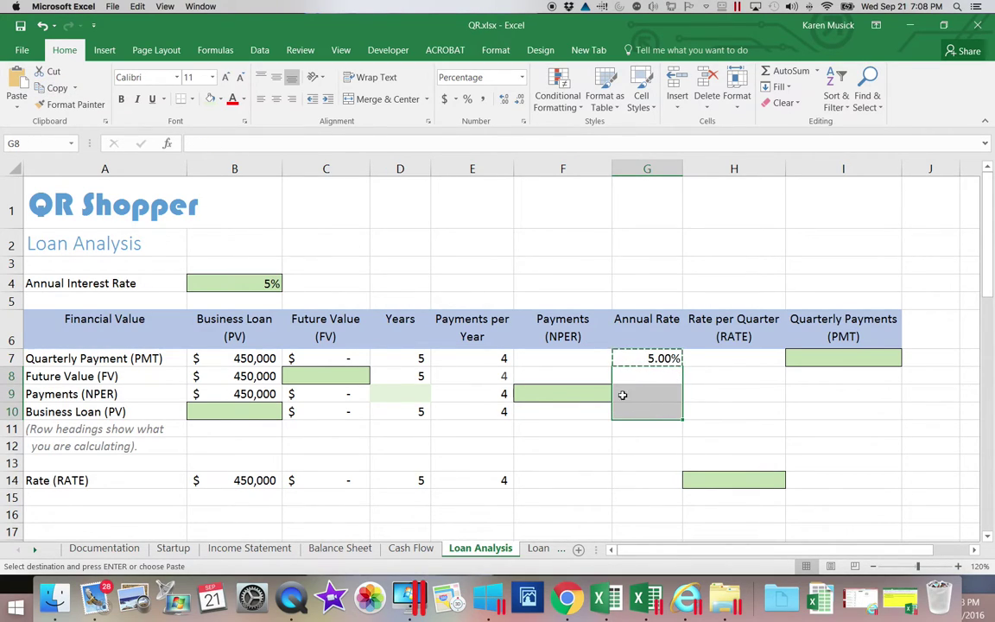
left_click(19, 80)
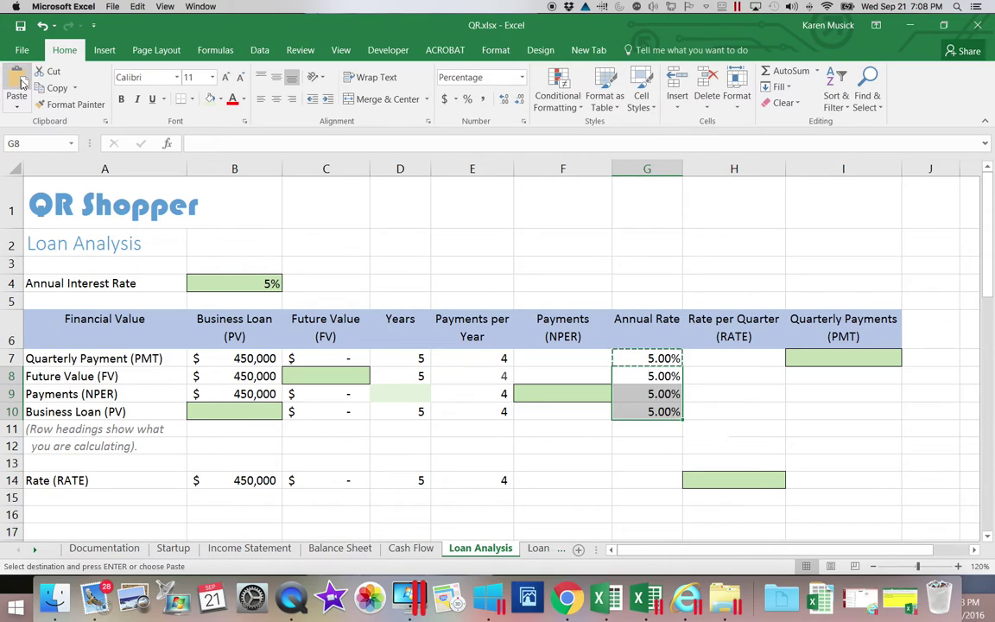
Shade the Annual Rate cell of the Rate row, G14, with the same light green fill as D9.
left_click(644, 479)
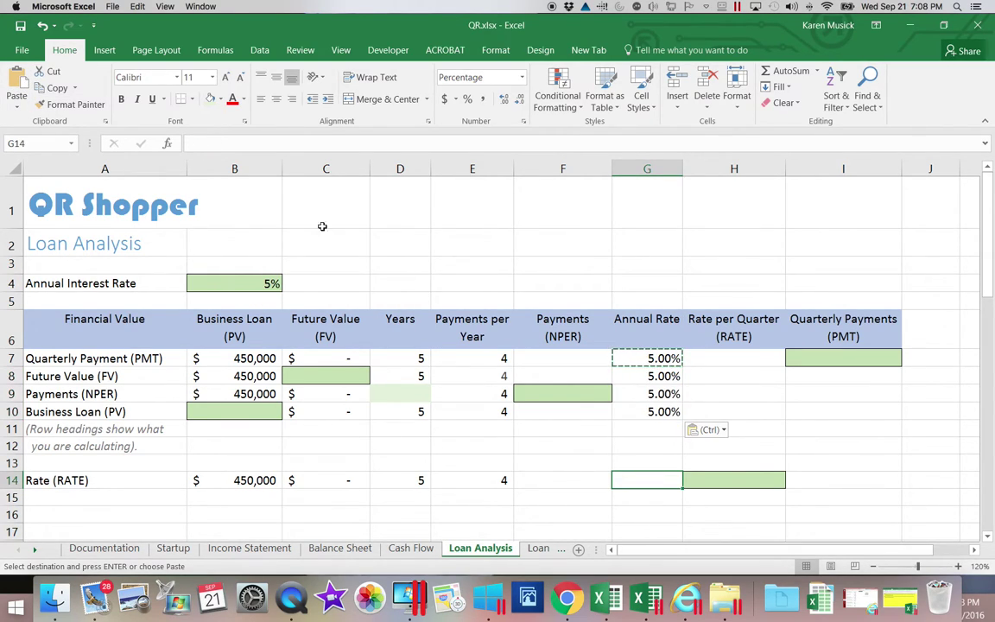
left_click(210, 99)
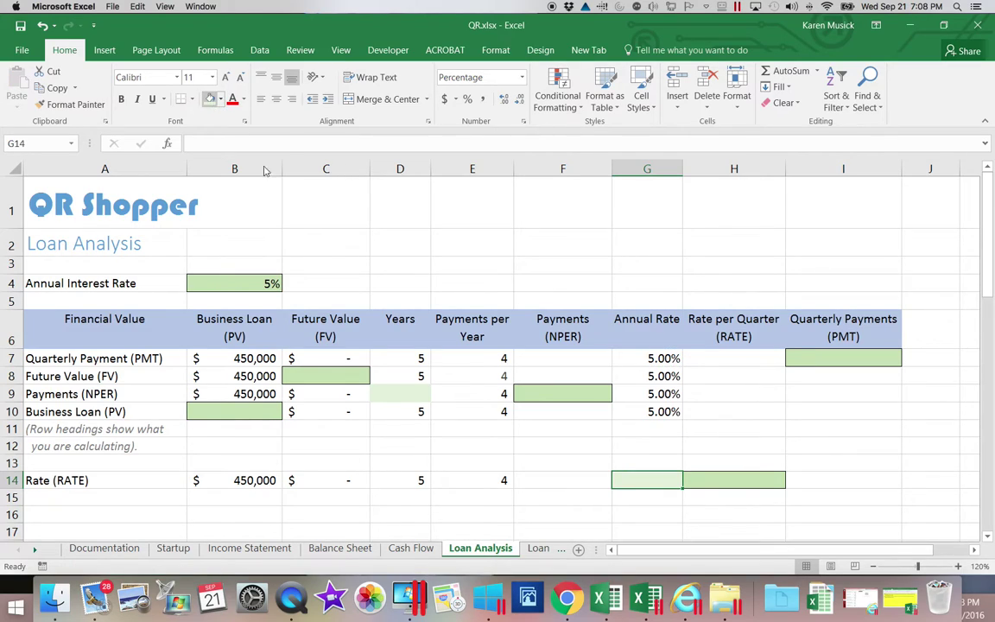
left_click(736, 480)
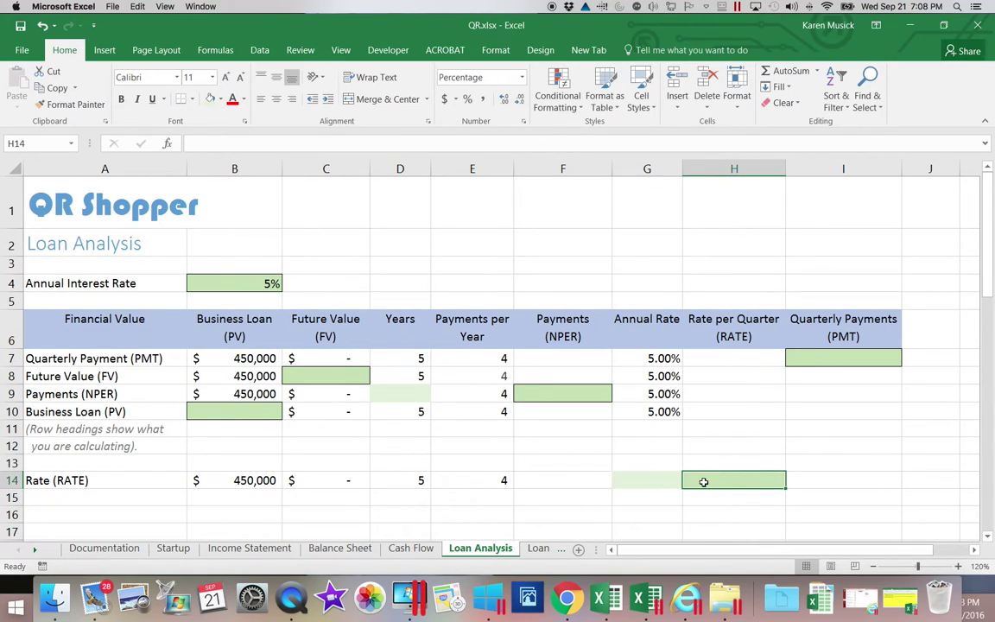
left_click(640, 480)
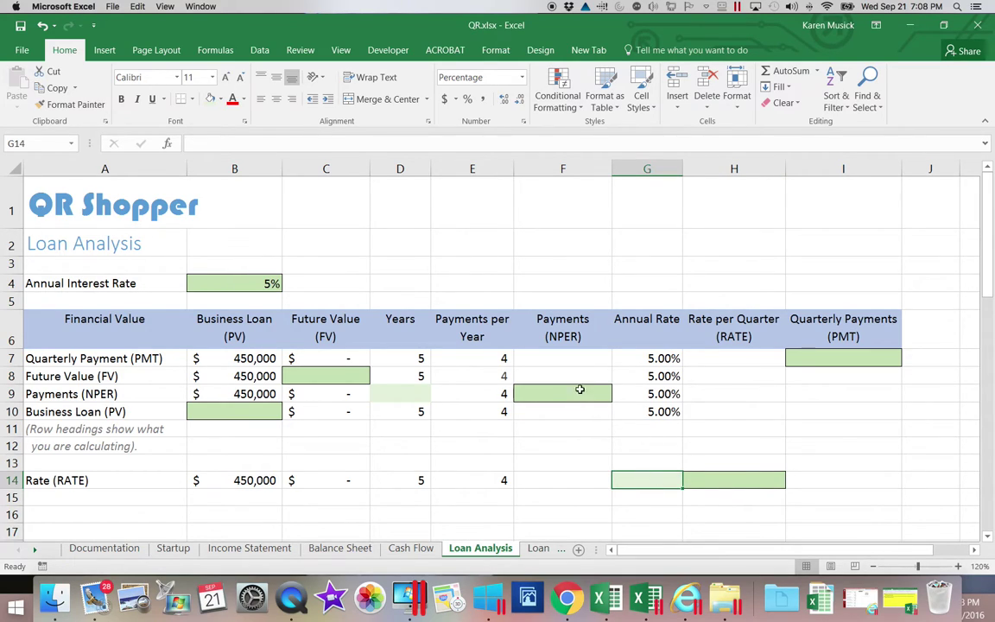
Calculate the number of payments for the Quarterly Payment row in F7 with the formula =D7*E7.
left_click(579, 356)
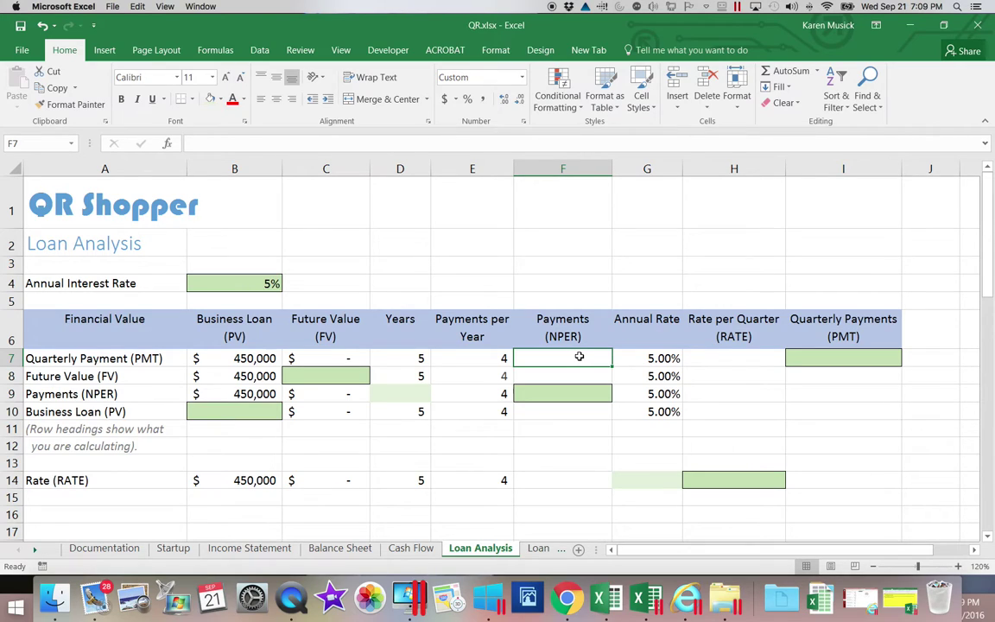
type("=")
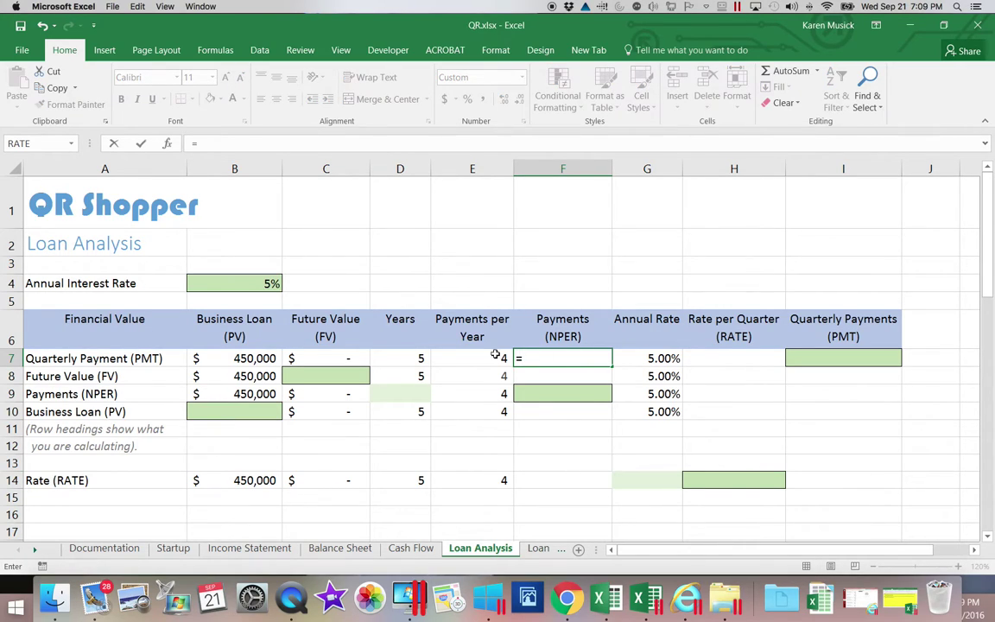
left_click(406, 361)
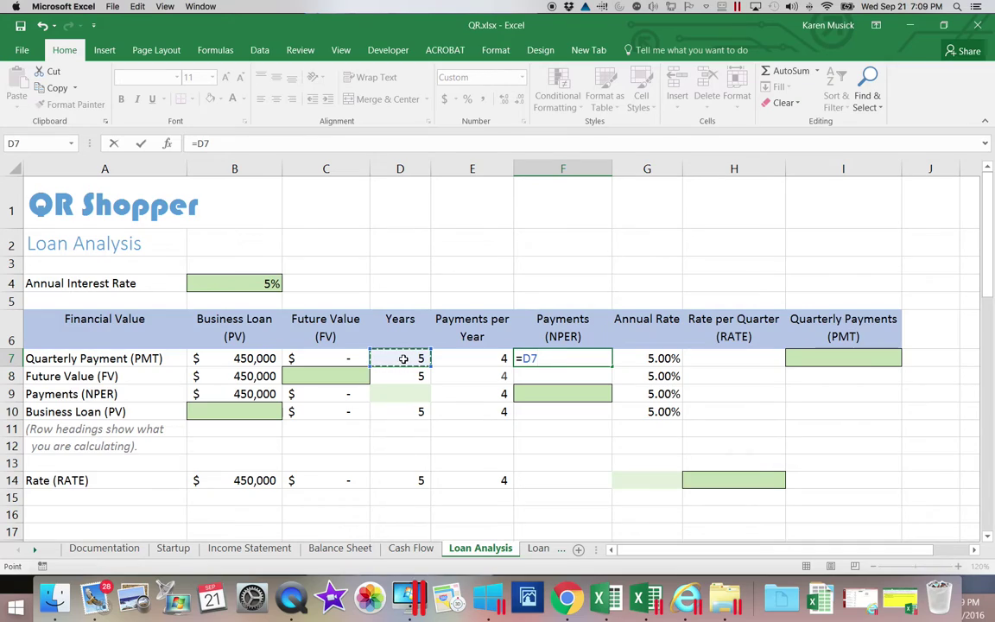
type("*")
left_click(457, 357)
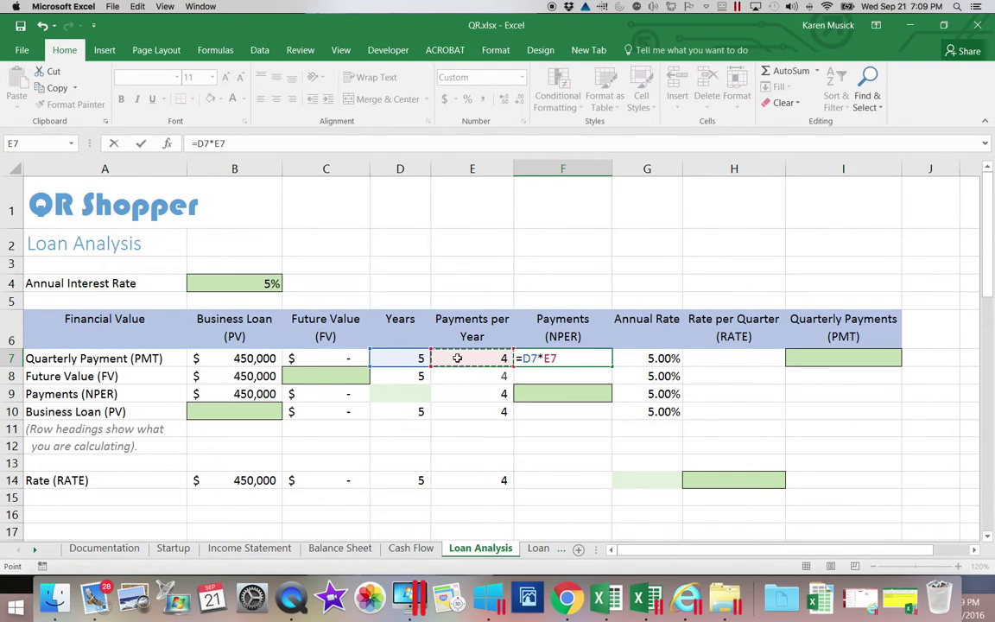
key("Return")
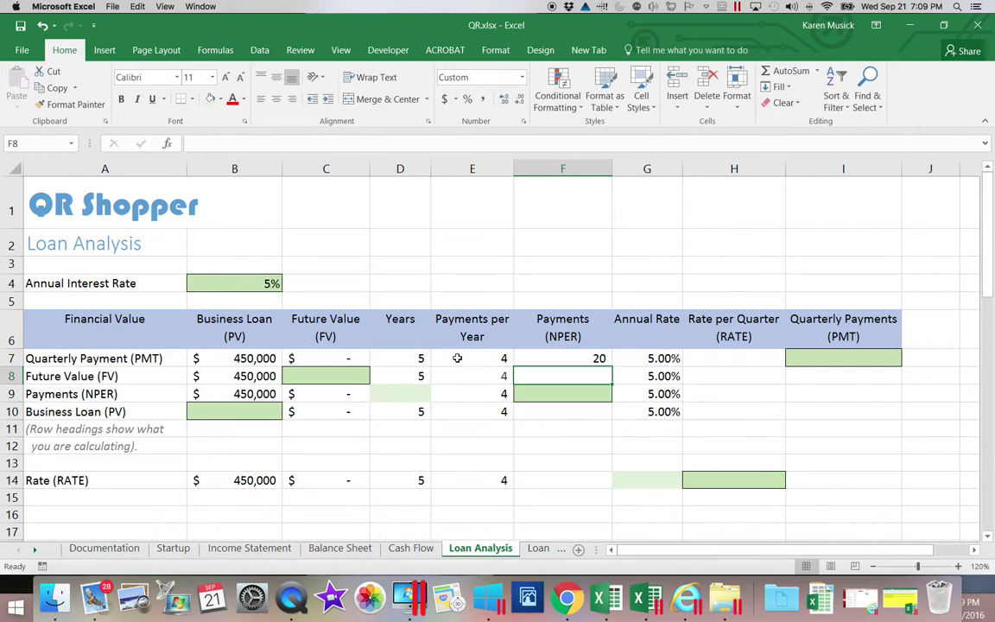
Copy the number-of-payments formula from F7 into F8 and from there into F10, skipping F9.
left_click(572, 356)
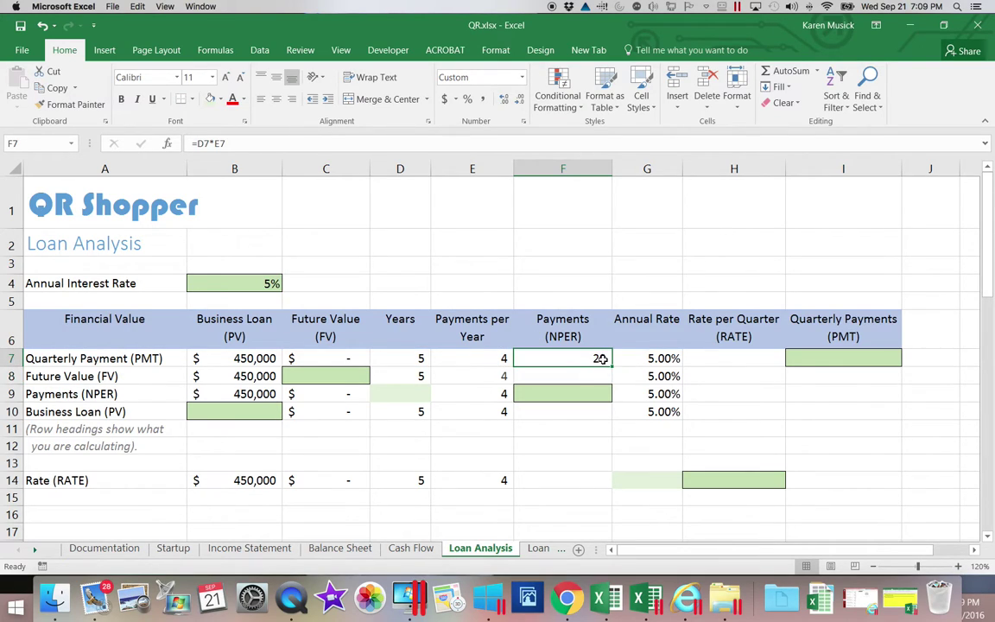
left_click_drag(610, 366, 611, 382)
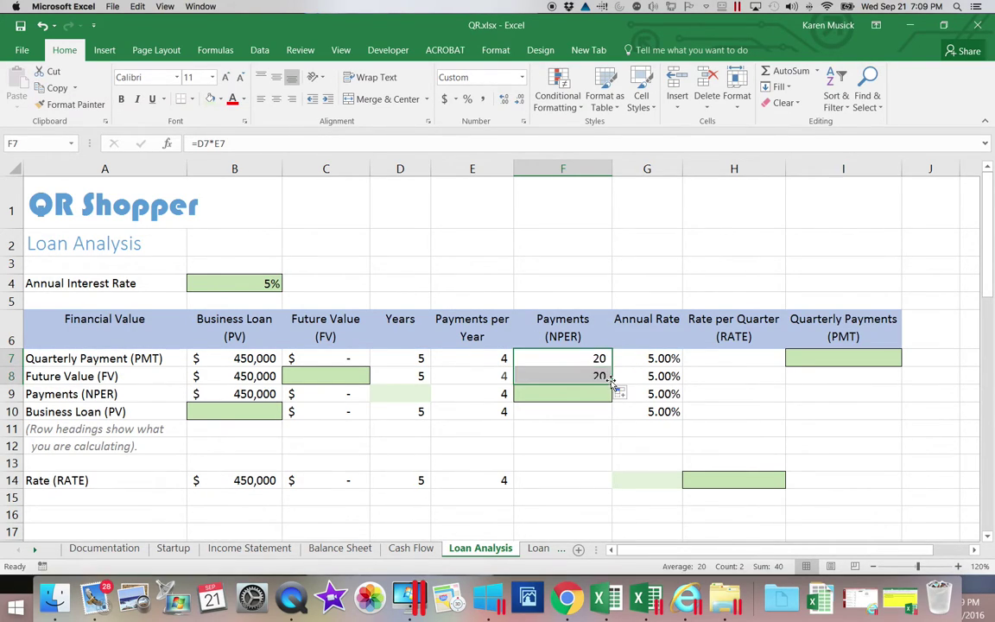
left_click(599, 375)
left_click(58, 89)
left_click(533, 413)
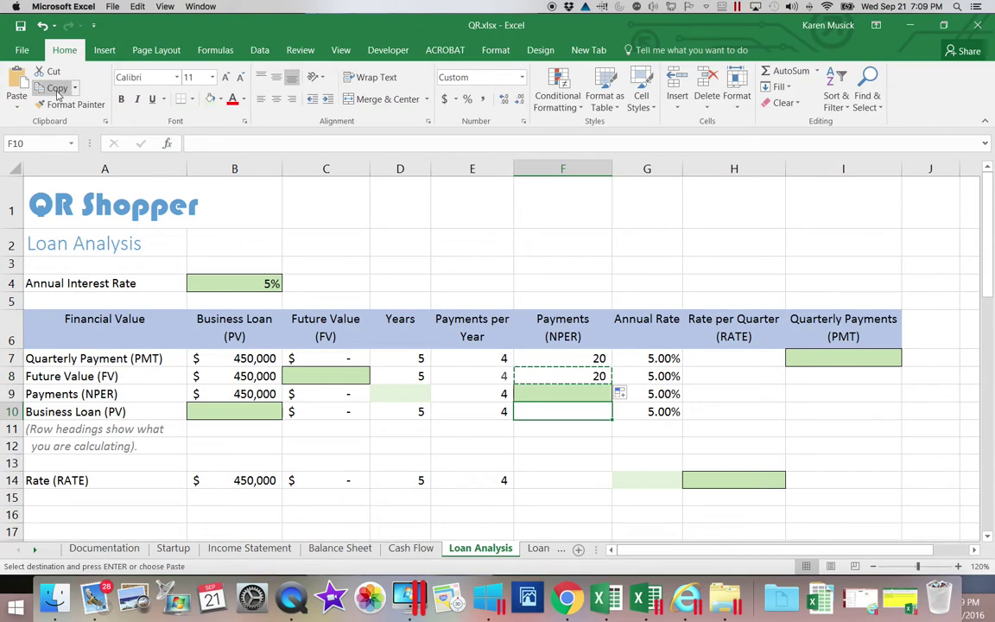
left_click(26, 90)
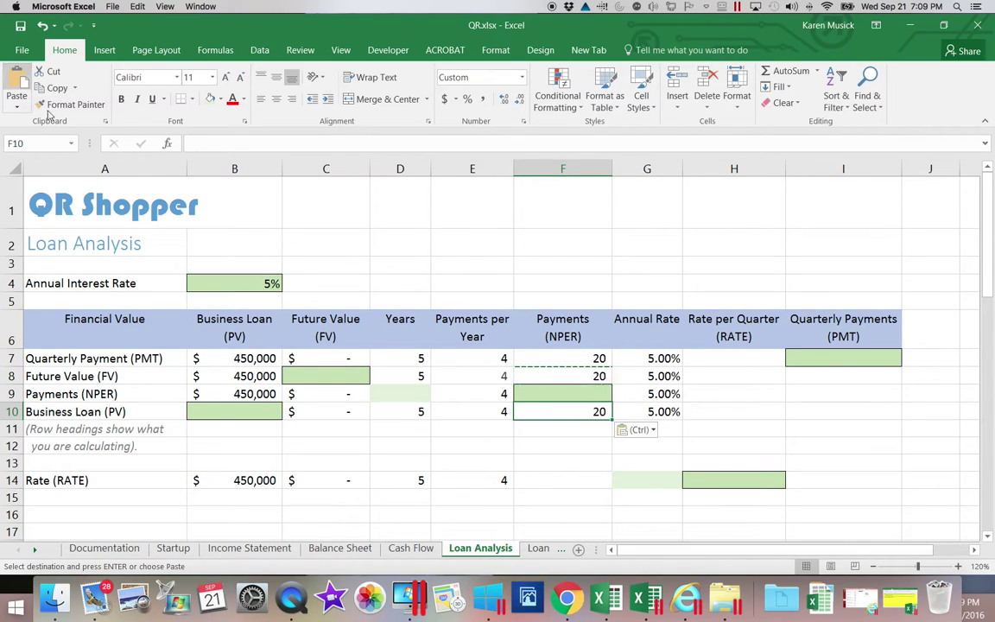
Paste the copied number-of-payments formula into F14 of the Rate row.
left_click(524, 477)
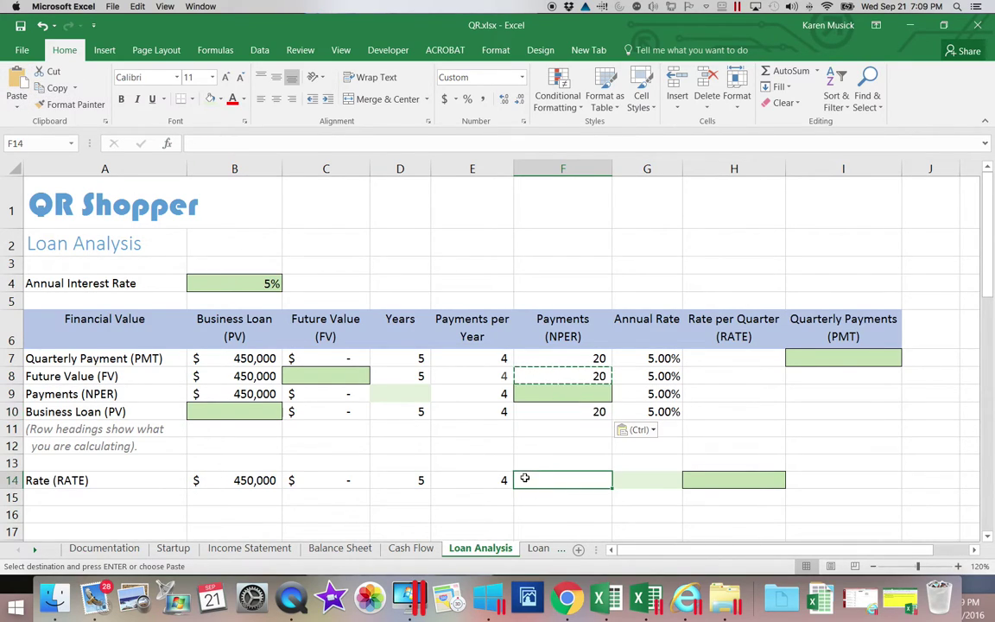
left_click(11, 81)
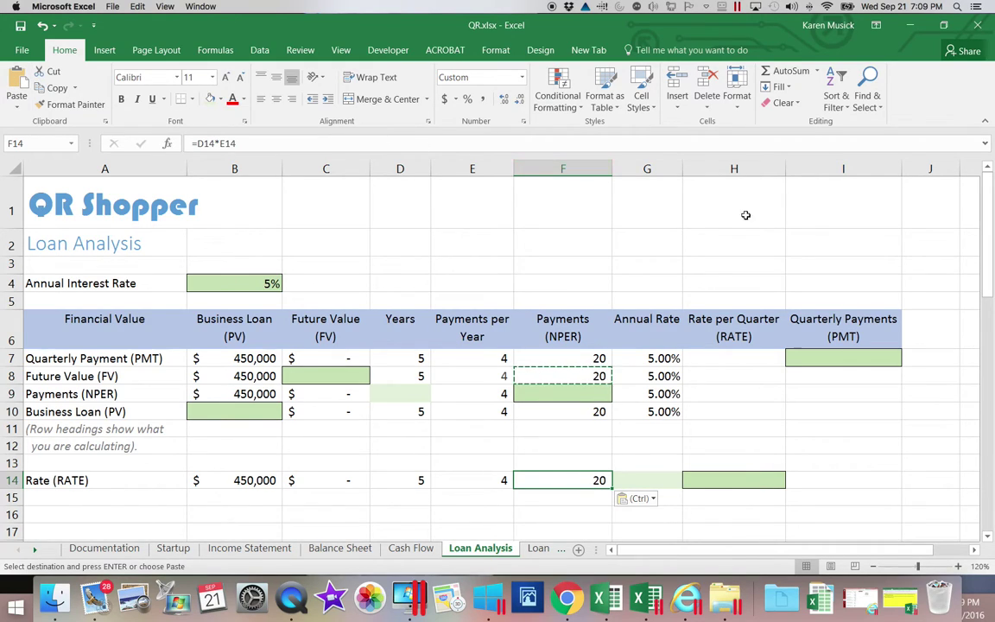
Calculate the Rate per Quarter in H7 with the formula =G7/E7 and copy it down through H10.
left_click(745, 357)
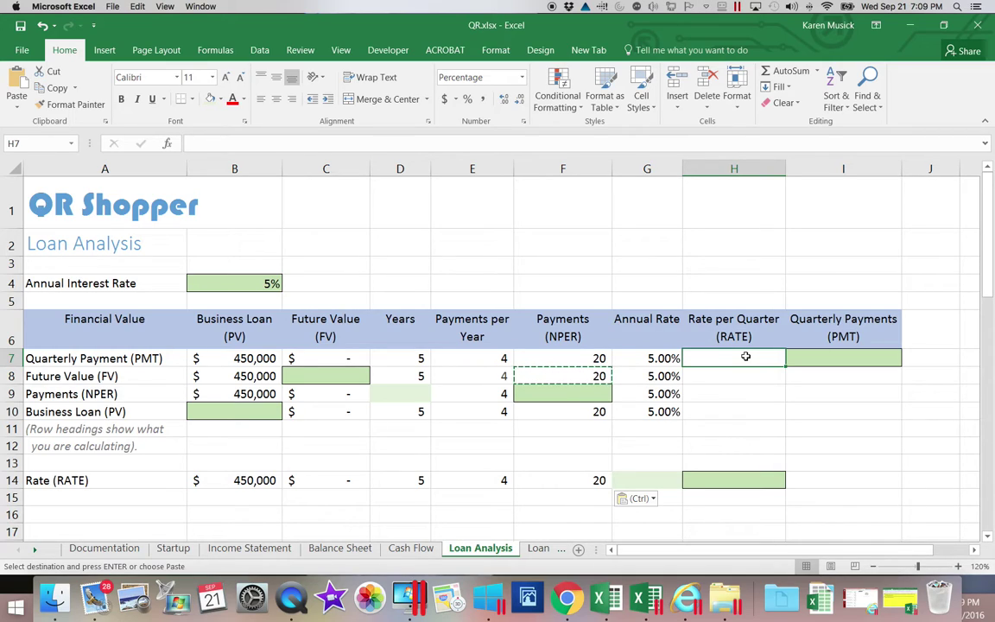
type("=")
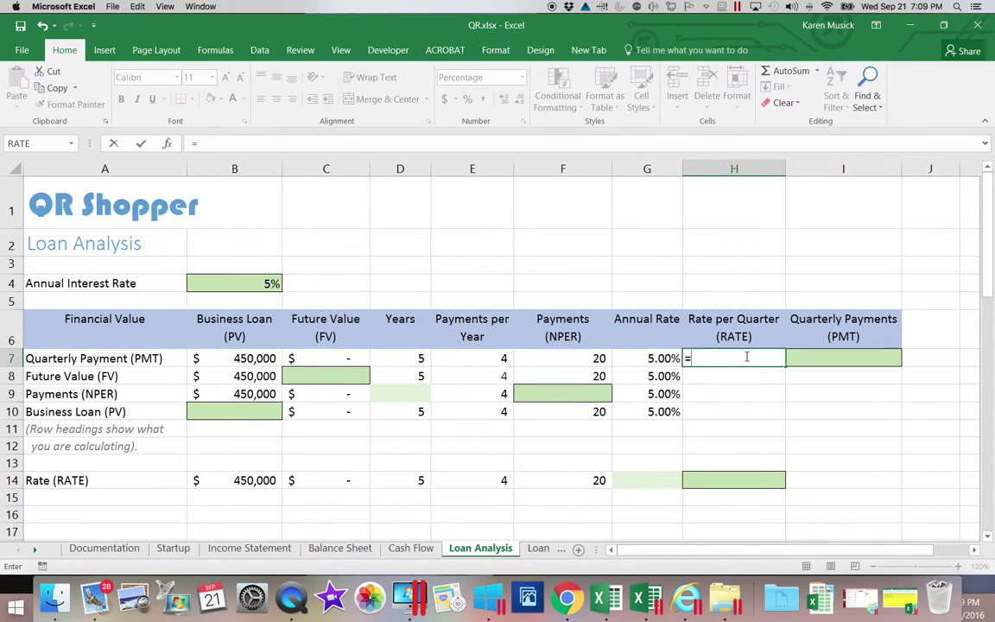
left_click(649, 356)
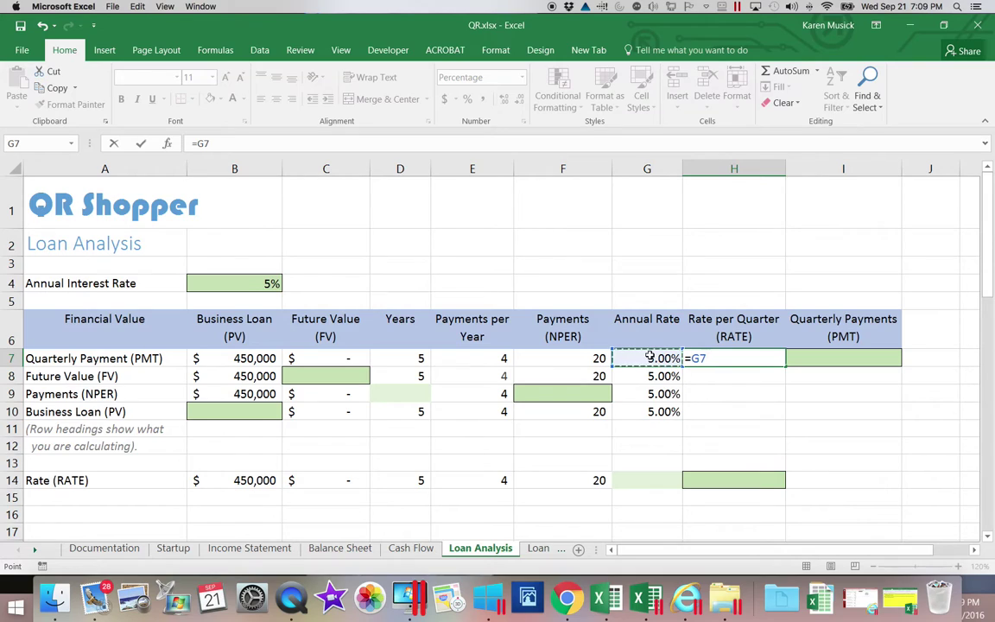
type("/")
left_click(503, 358)
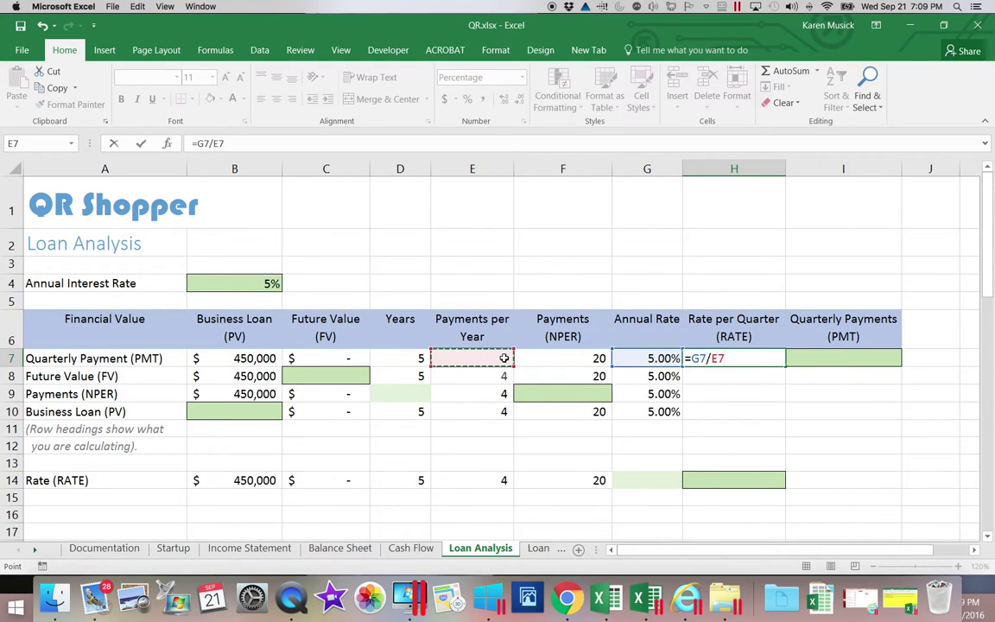
key("Return")
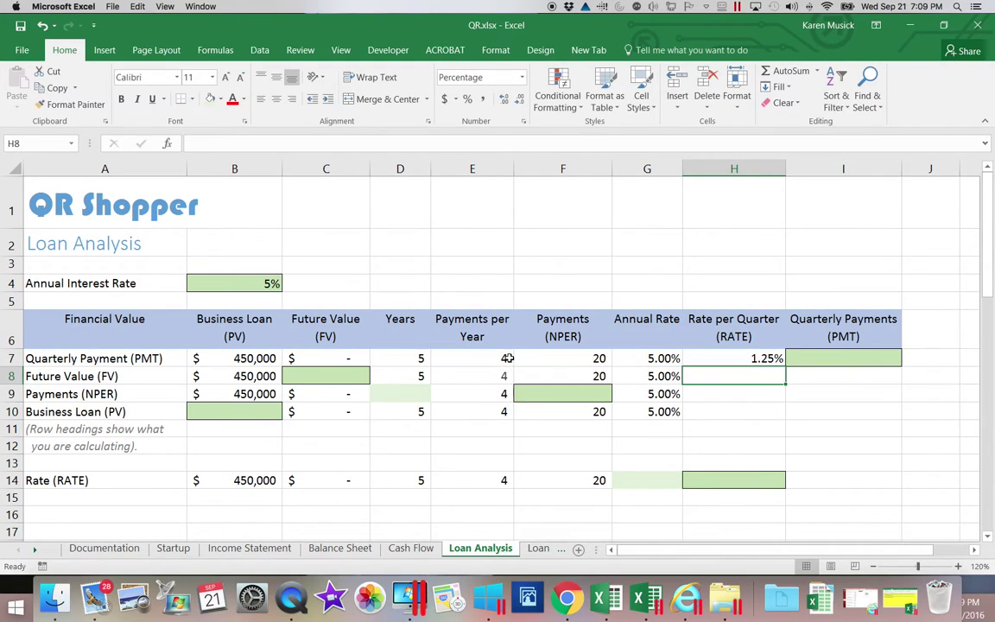
left_click(736, 355)
left_click_drag(787, 366, 792, 412)
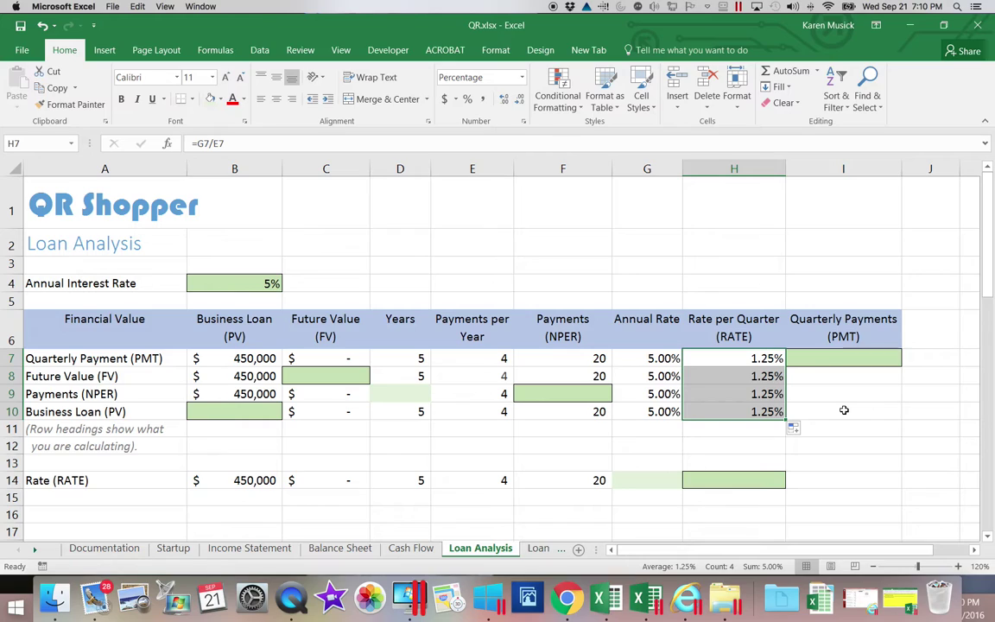
Insert the financial function PMT in the Quarterly Payments cell I7, keeping row 7 visible beside its arguments dialog.
left_click(829, 356)
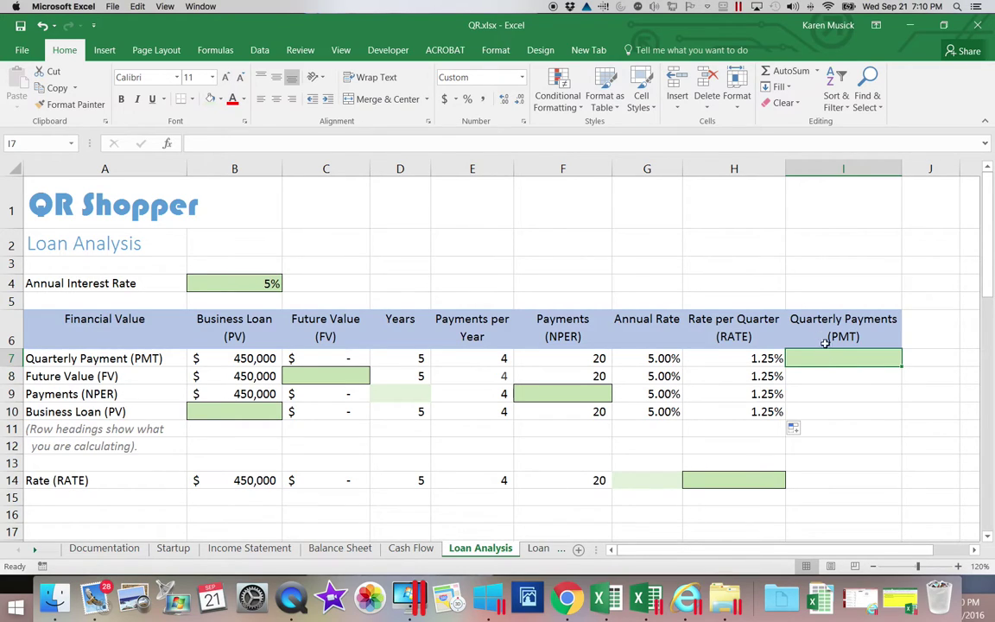
left_click(213, 52)
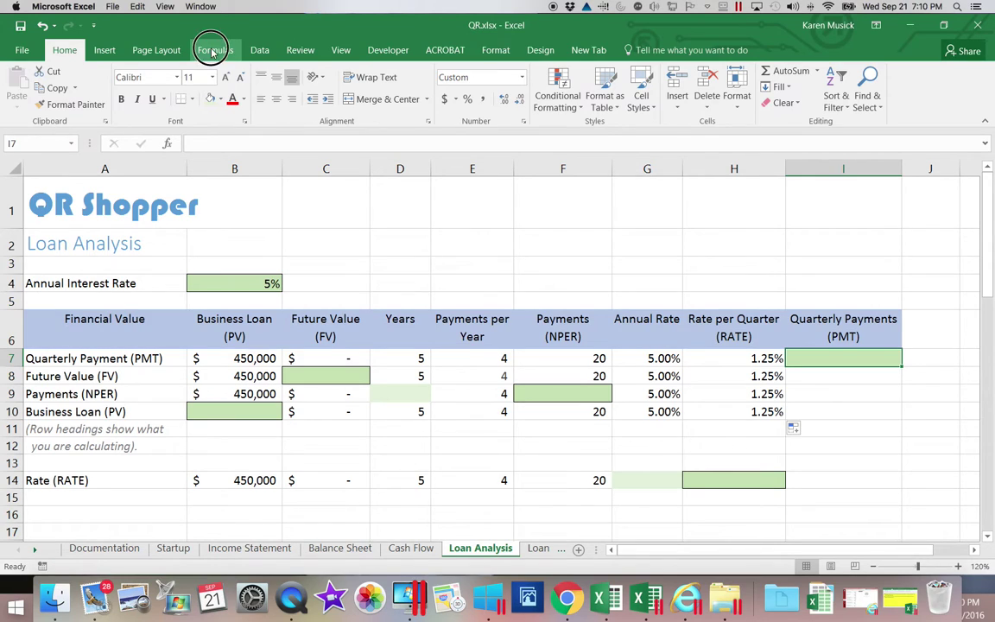
left_click(138, 101)
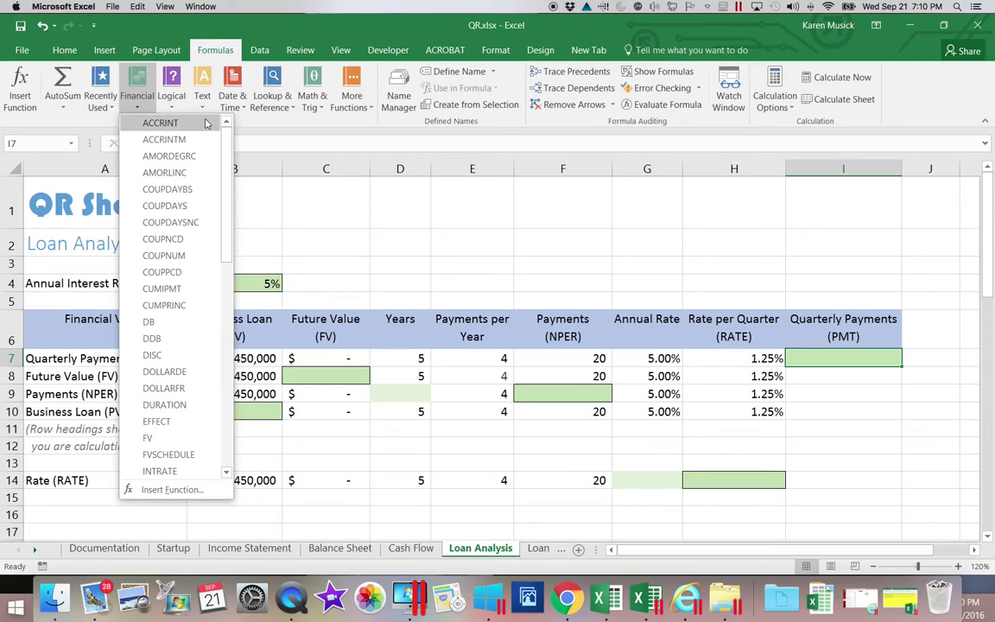
left_click_drag(223, 148, 202, 317)
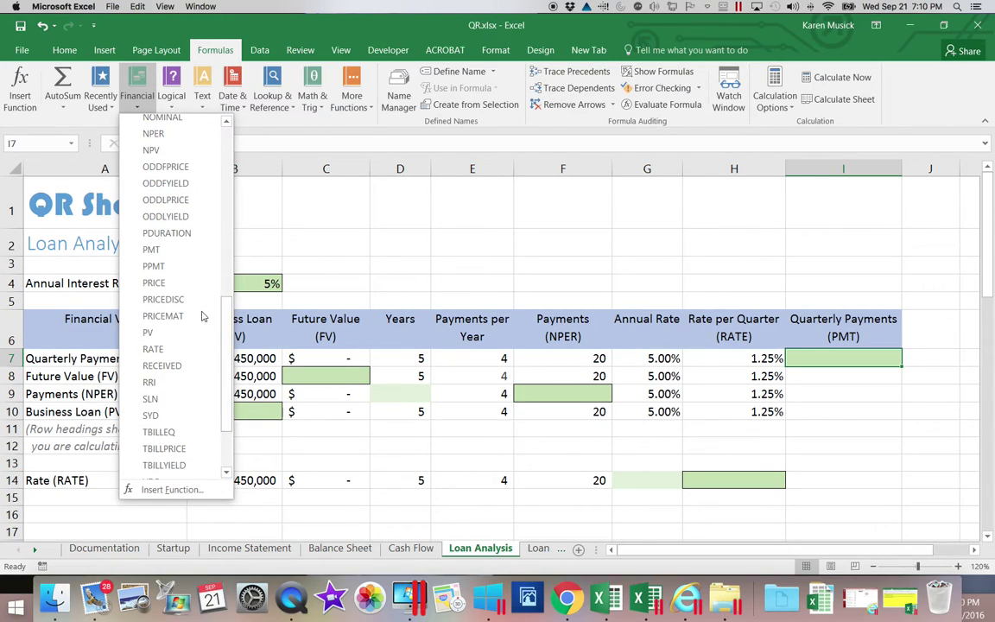
left_click(177, 250)
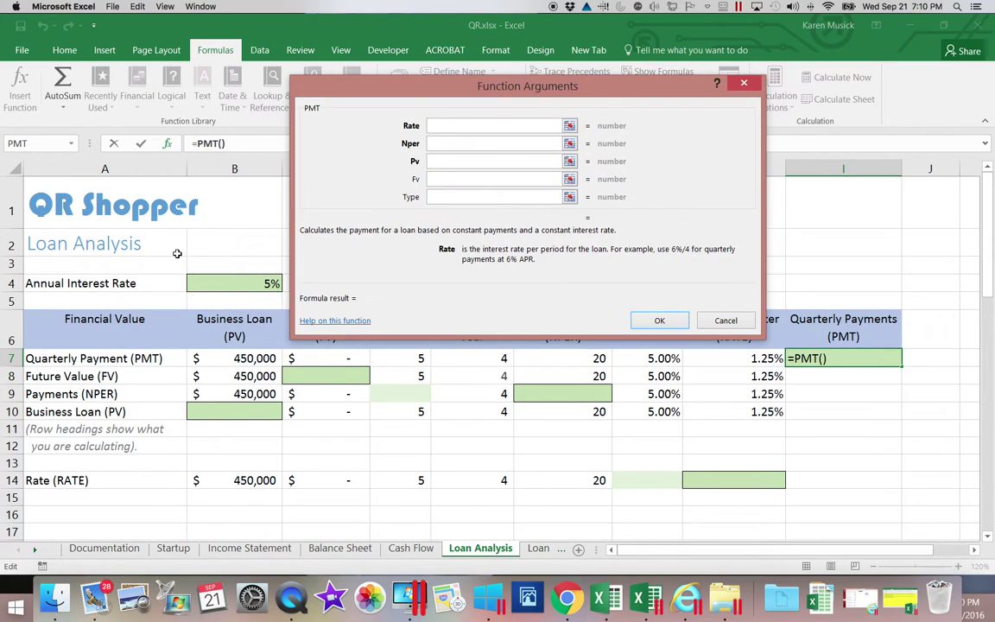
left_click_drag(432, 93, 361, 59)
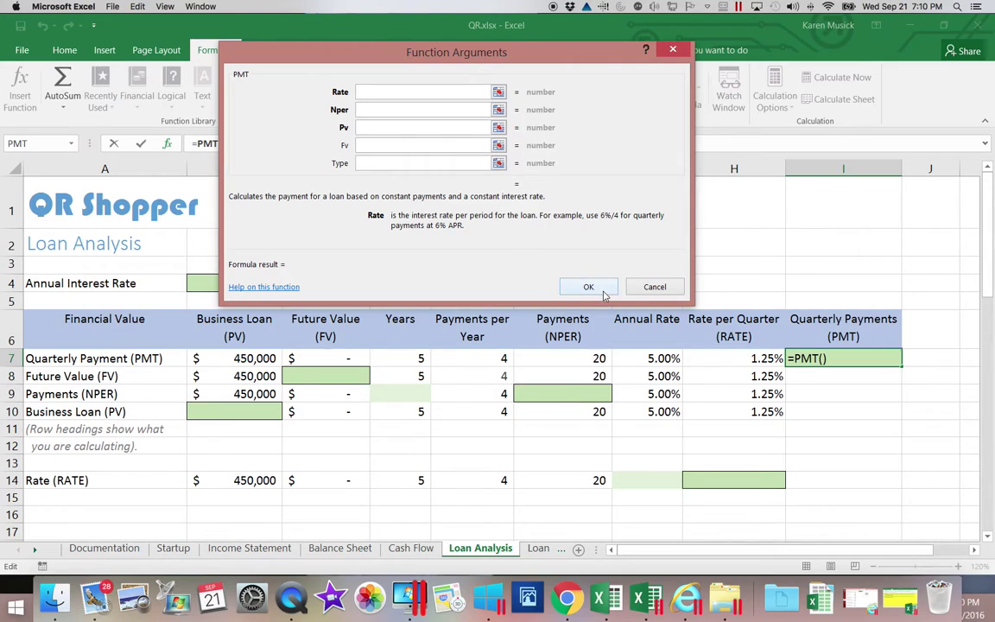
Complete the PMT function with Rate H7, Nper F7 and Pv B7, leaving Fv and Type empty.
left_click(715, 358)
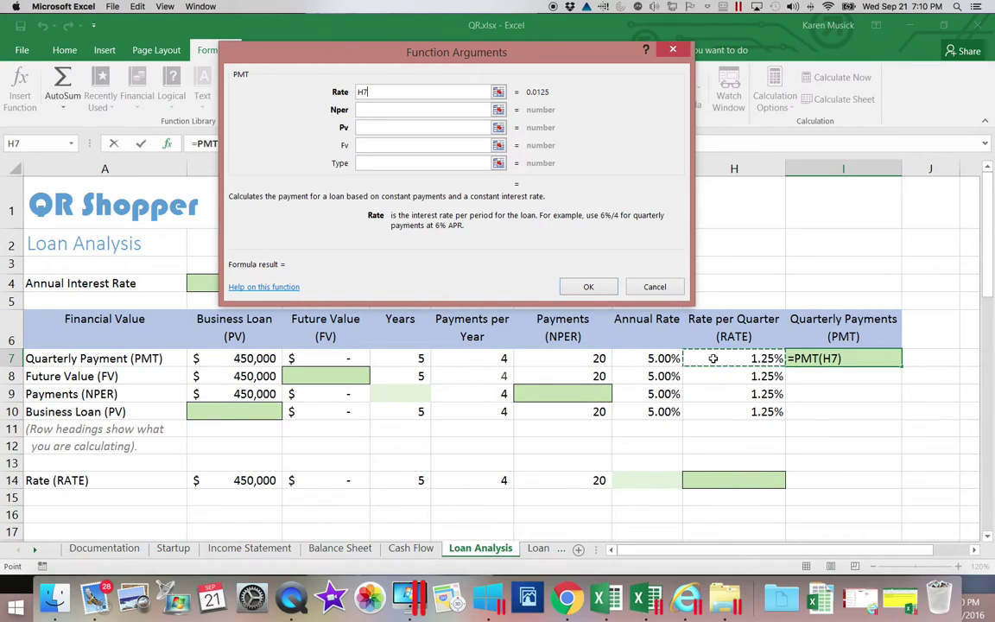
key("Tab")
scroll(696, 359, "right", 1)
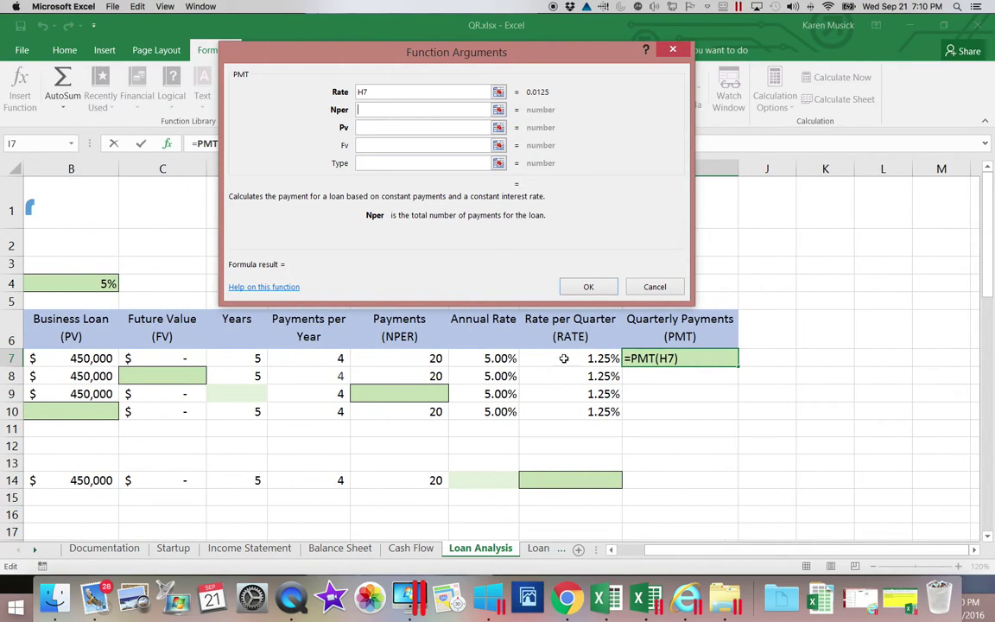
left_click(435, 359)
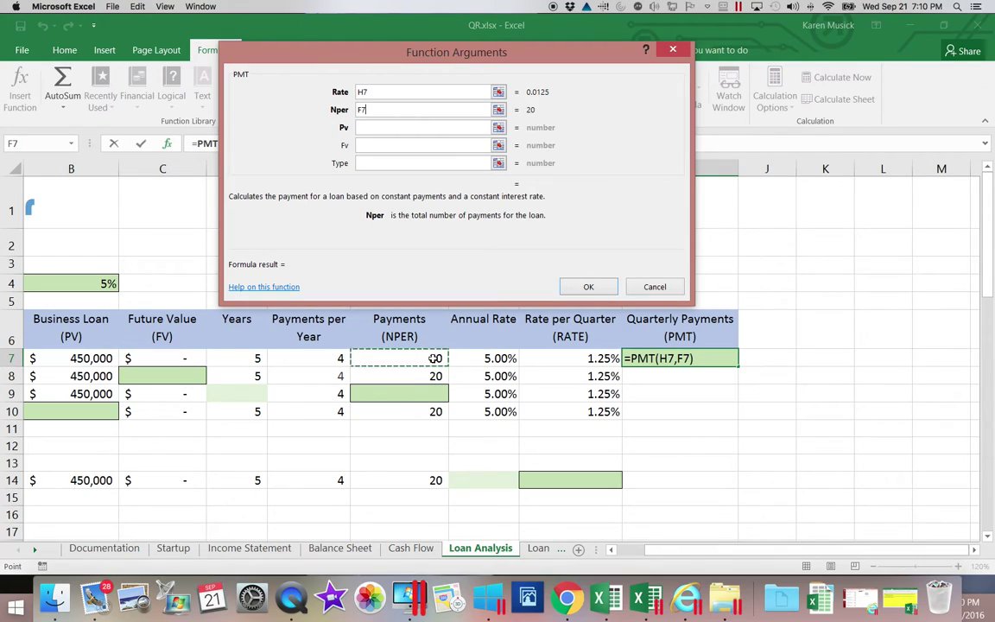
key("Tab")
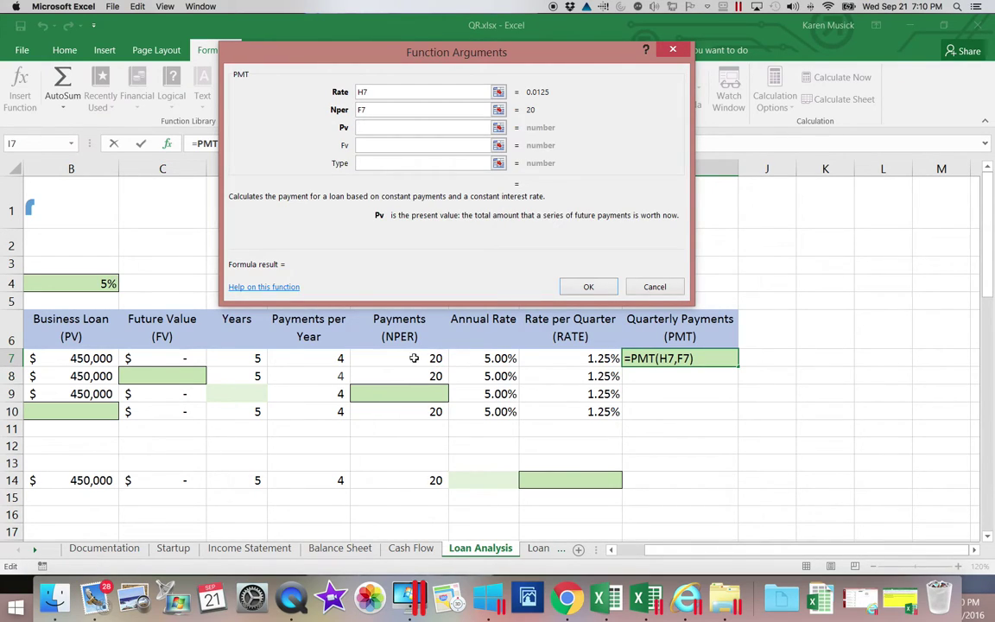
left_click(101, 358)
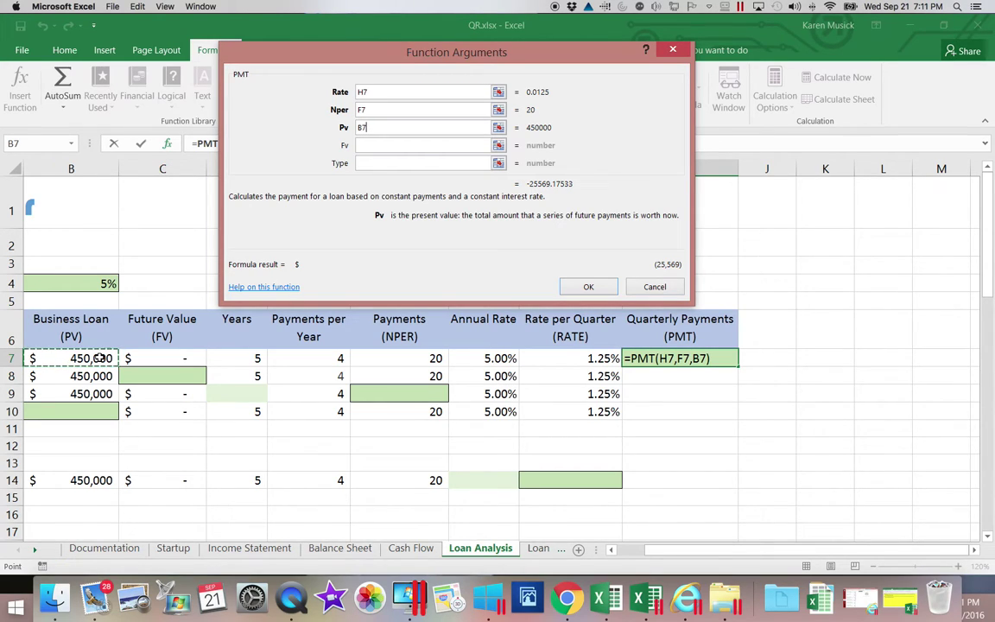
key("Tab")
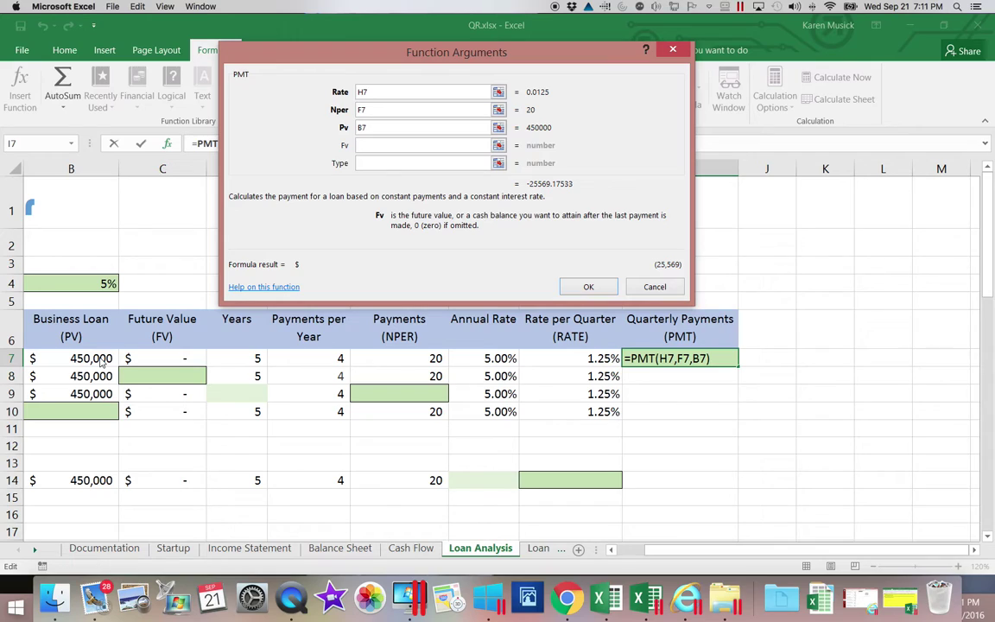
key("Tab")
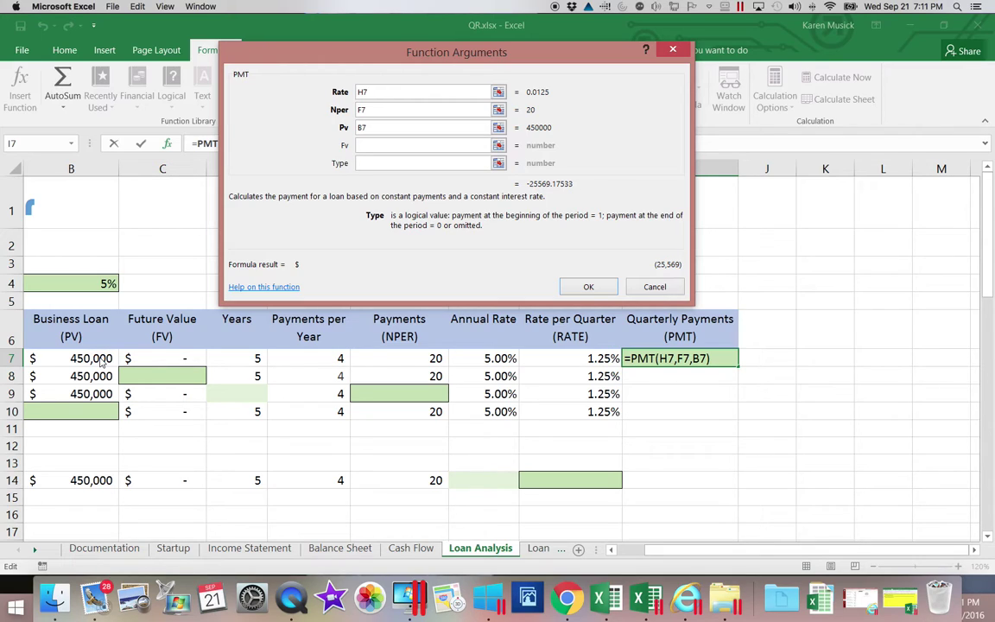
left_click(588, 289)
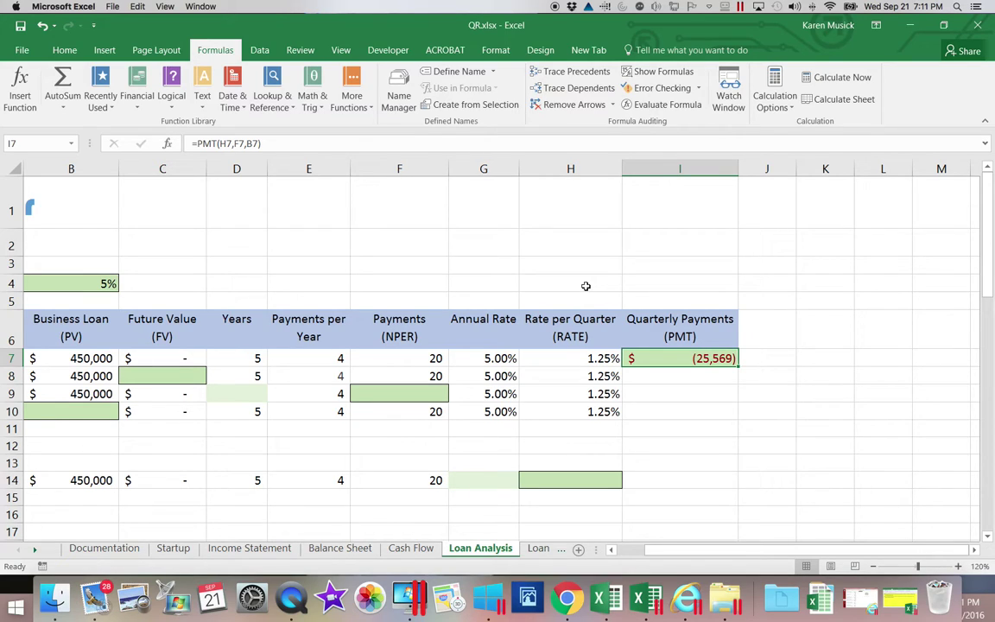
Enter a quarterly payment of -20000 in I8 for the Future Value row.
scroll(583, 284, "down", 3)
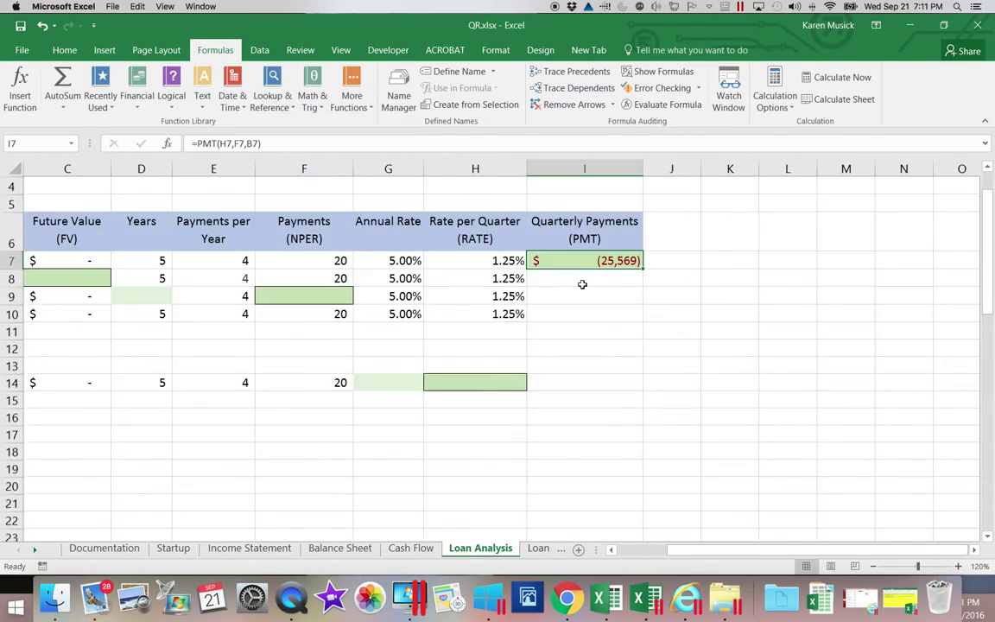
left_click_drag(710, 551, 666, 548)
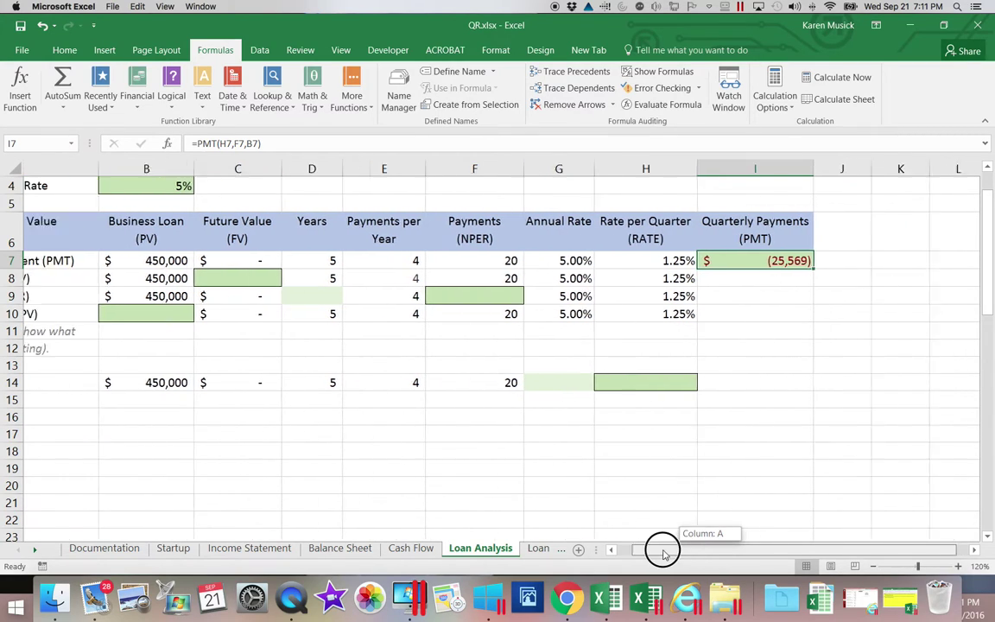
left_click_drag(986, 246, 984, 227)
left_click(868, 377)
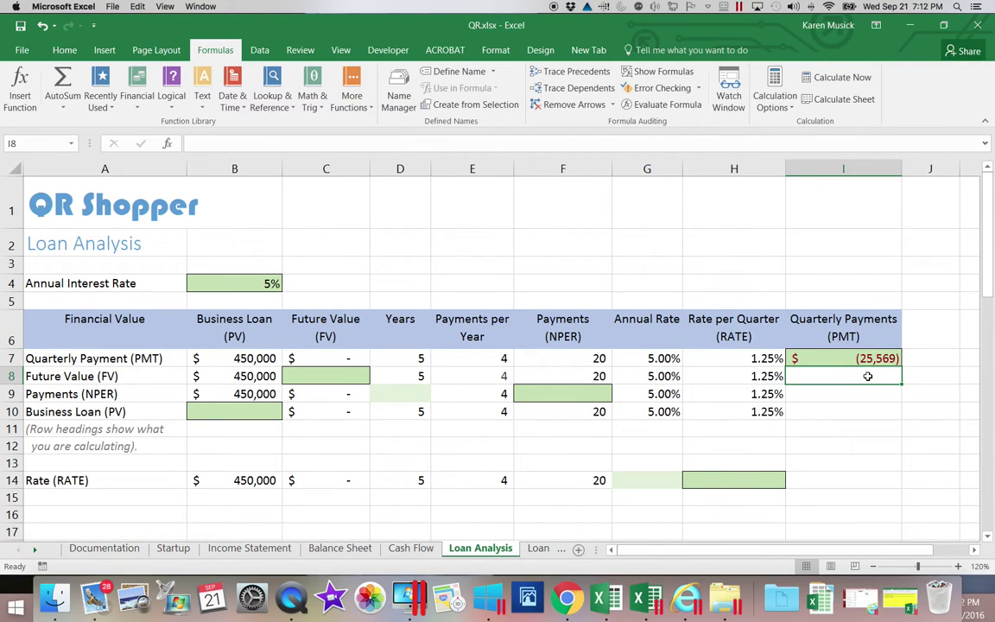
type("-20000")
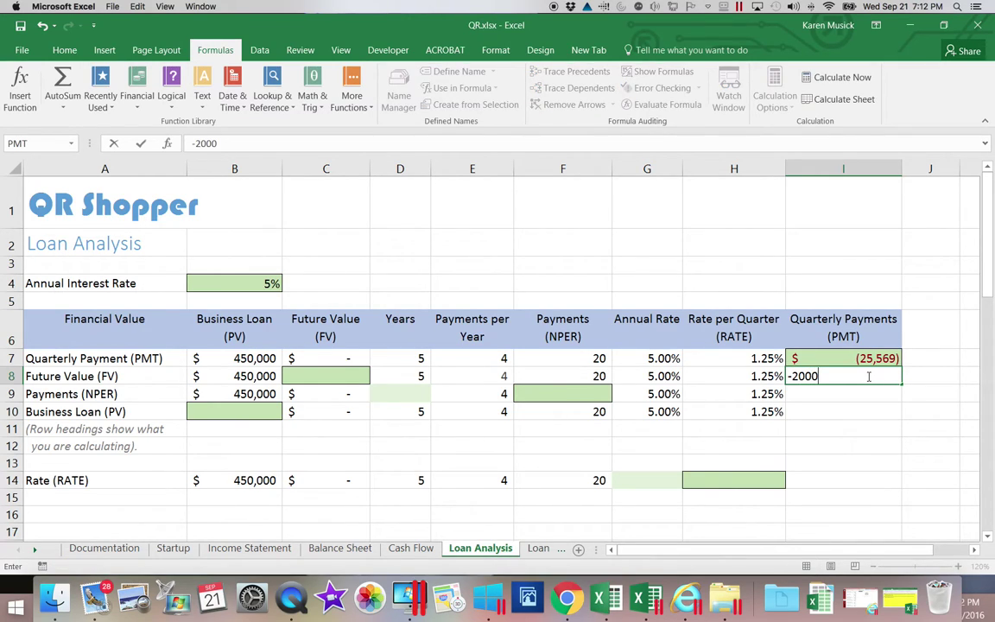
key("Return")
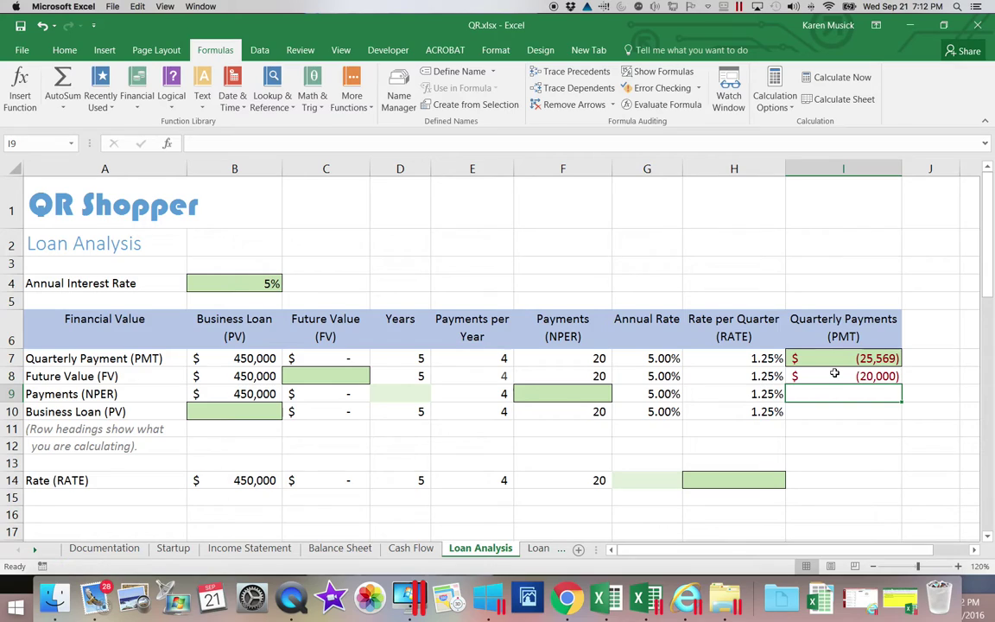
Insert the financial function FV in the Future Value cell C8, with H8 as Rate and F8 as Nper.
left_click(345, 376)
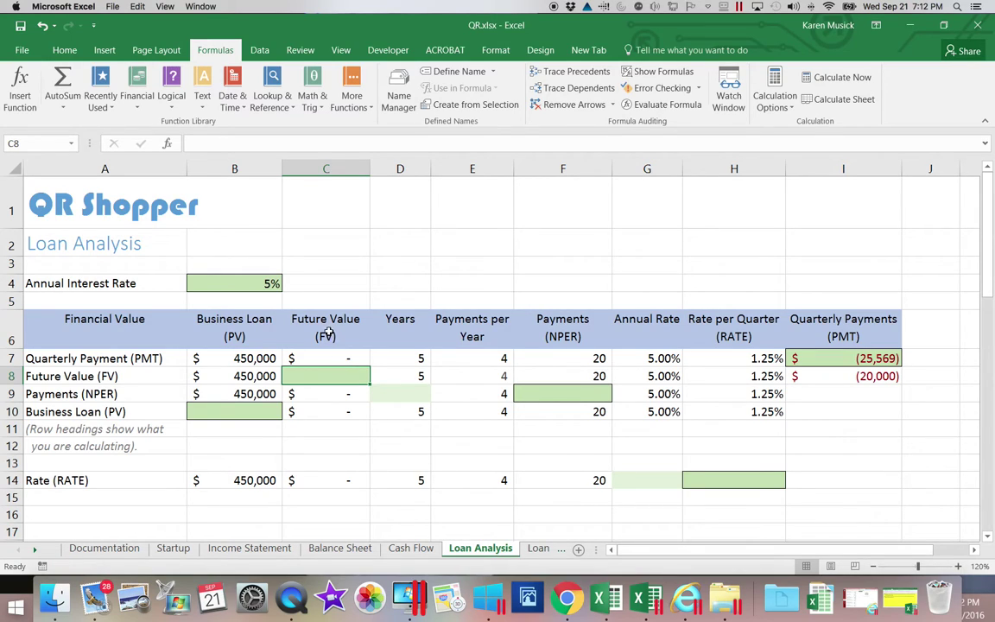
left_click(138, 102)
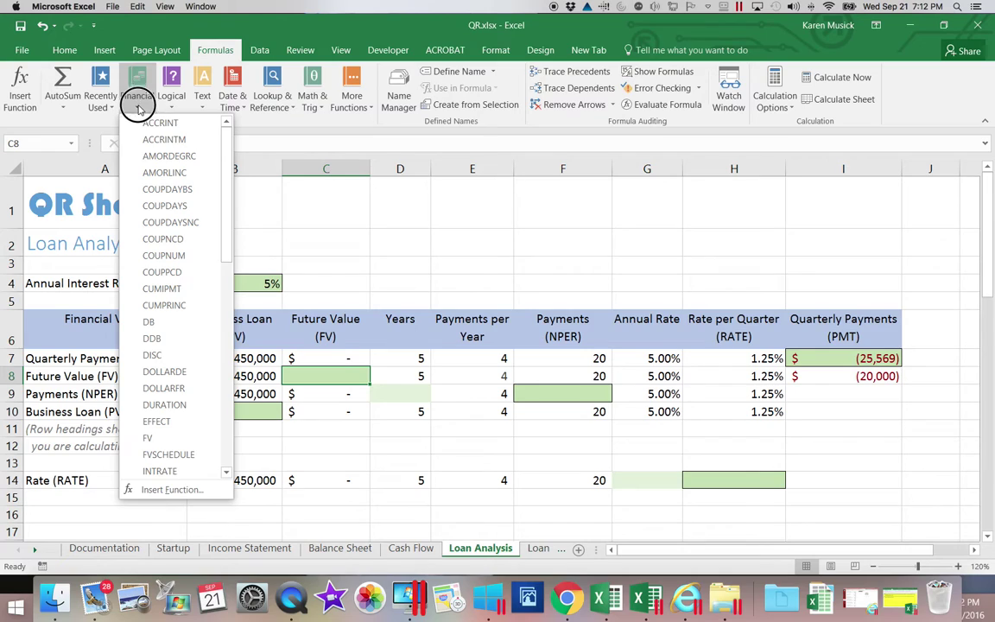
left_click(147, 439)
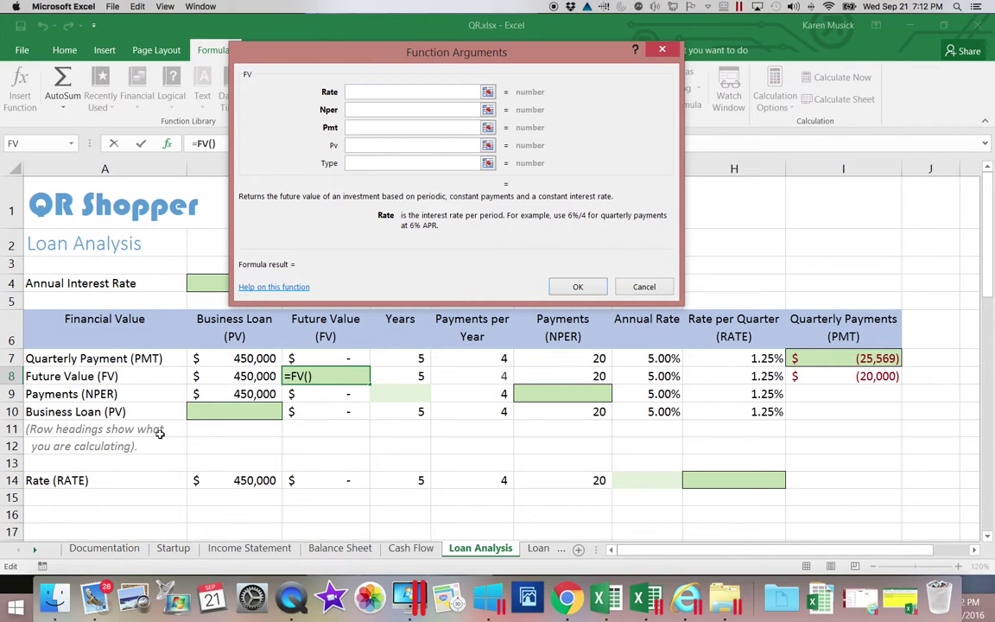
left_click(726, 375)
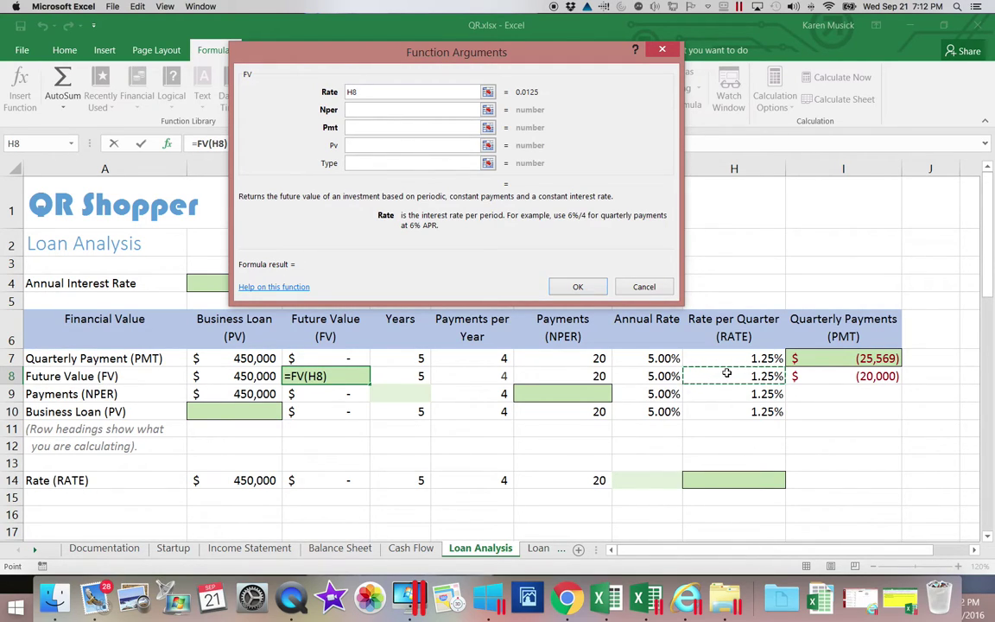
key("Tab")
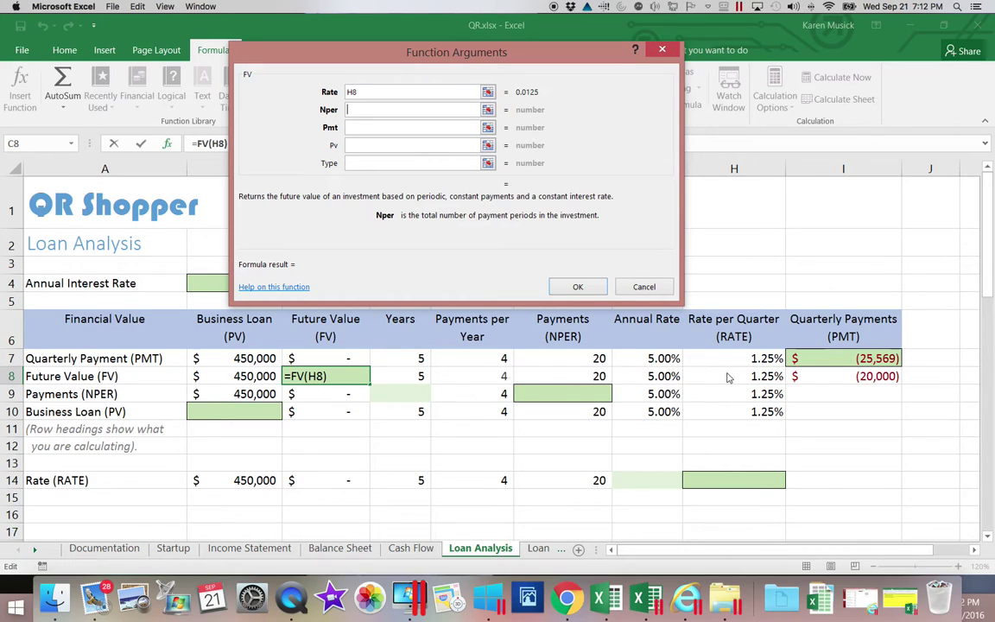
left_click(599, 377)
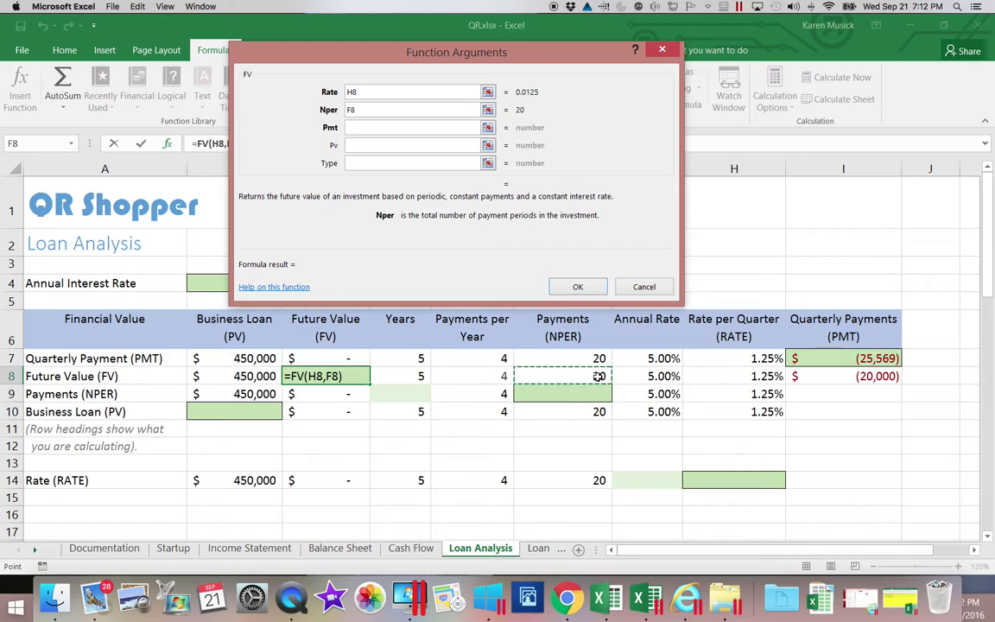
key("Tab")
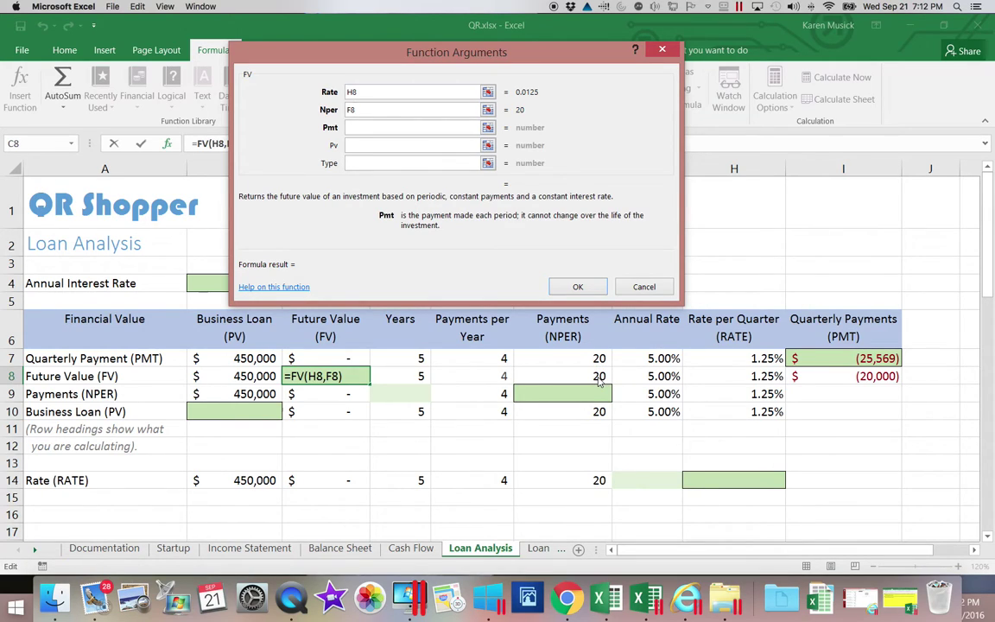
Complete the FV function with Pmt I8 and Pv B8, leaving Type empty.
left_click(820, 376)
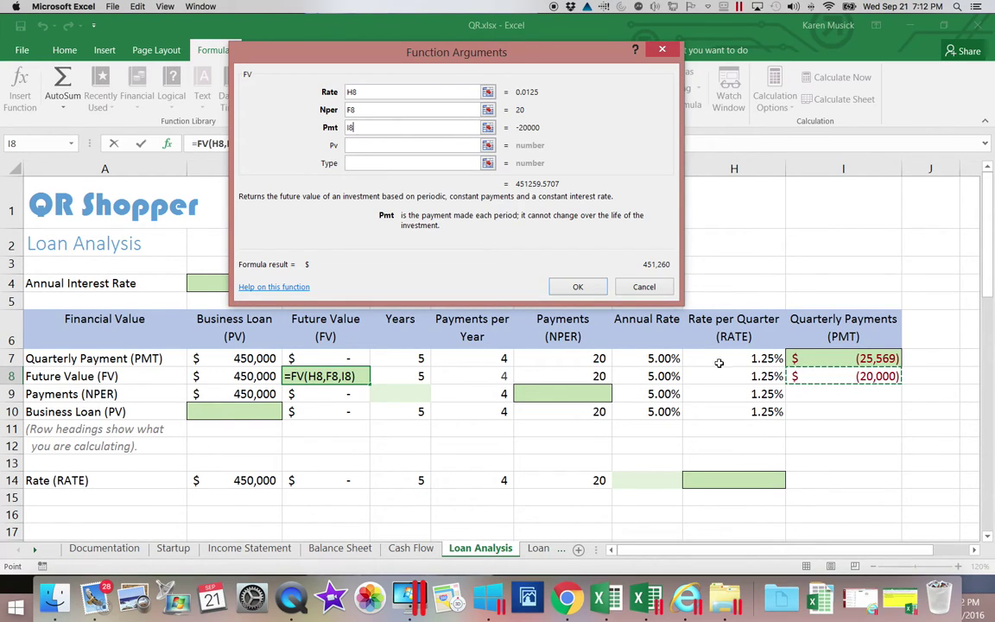
key("Tab")
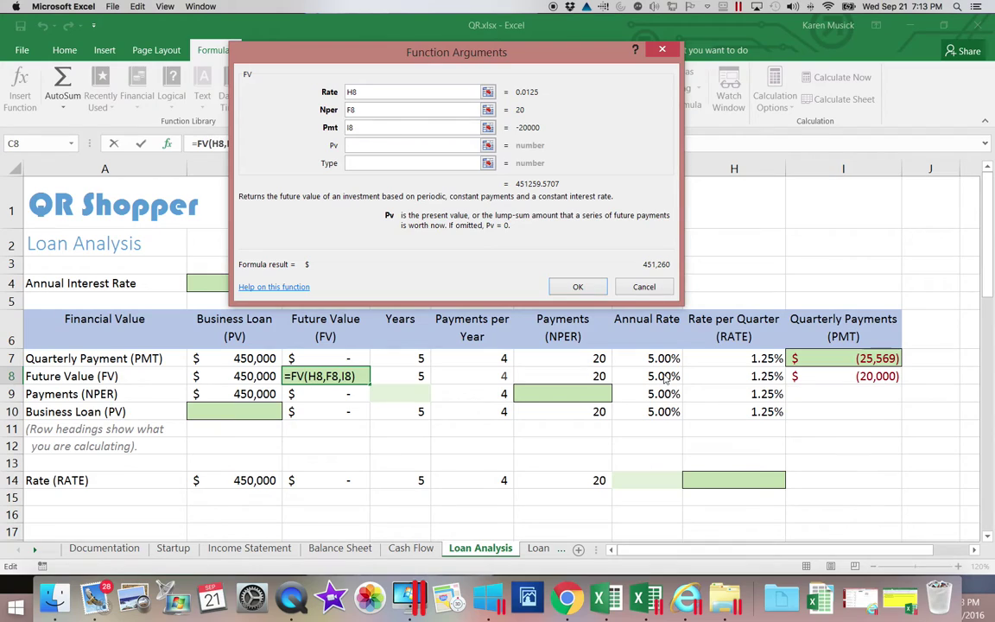
left_click(268, 394)
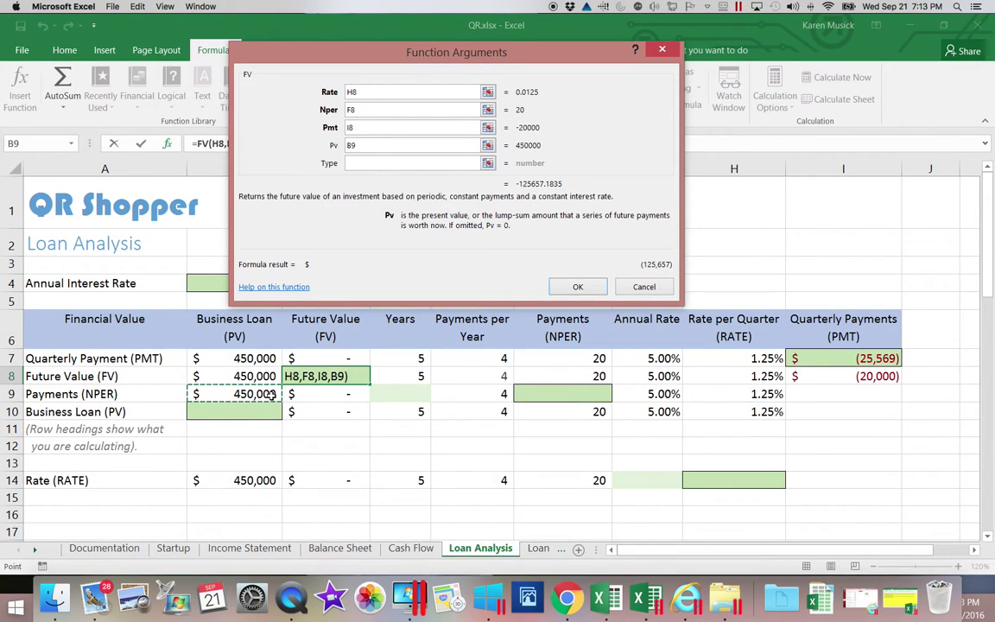
scroll(270, 393, "right", 10)
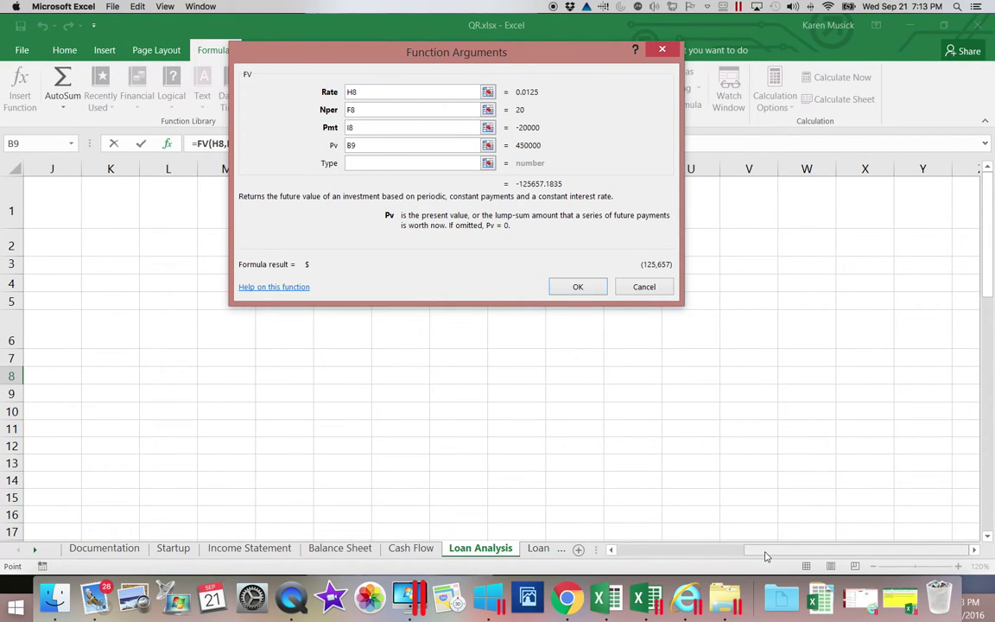
left_click_drag(759, 554, 628, 550)
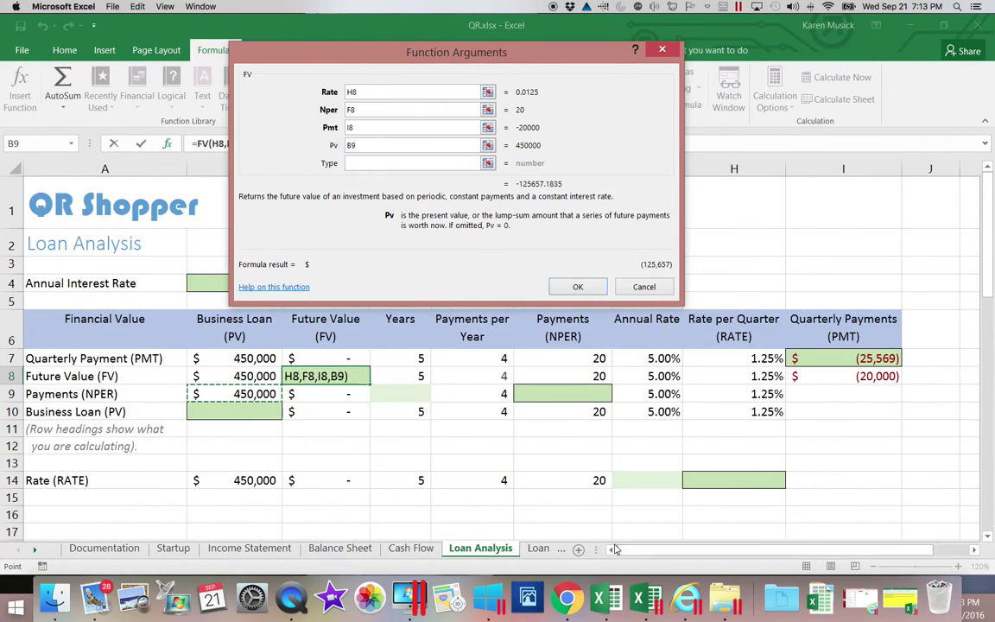
left_click(261, 376)
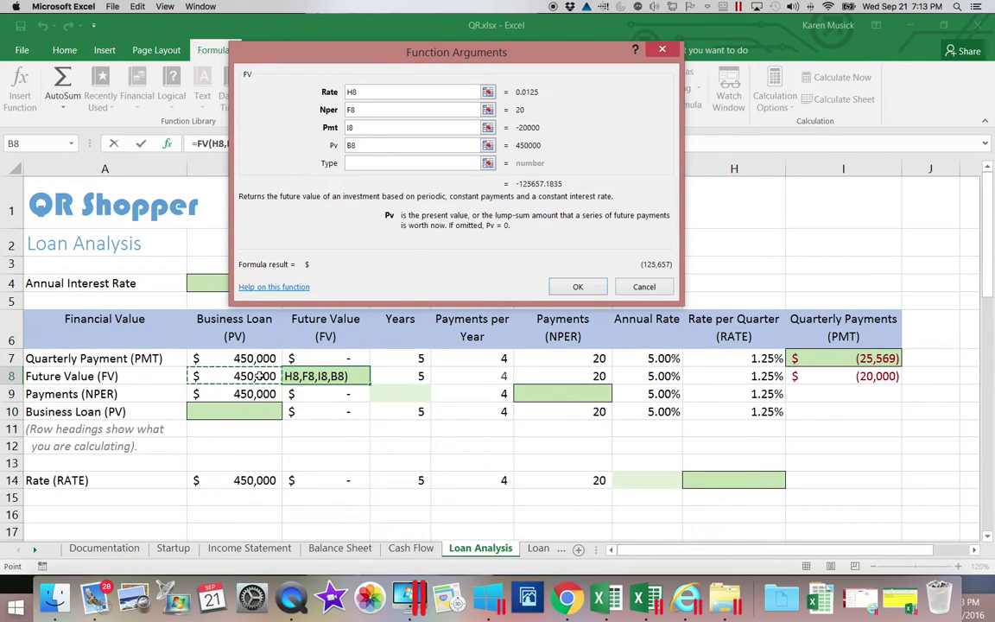
key("Return")
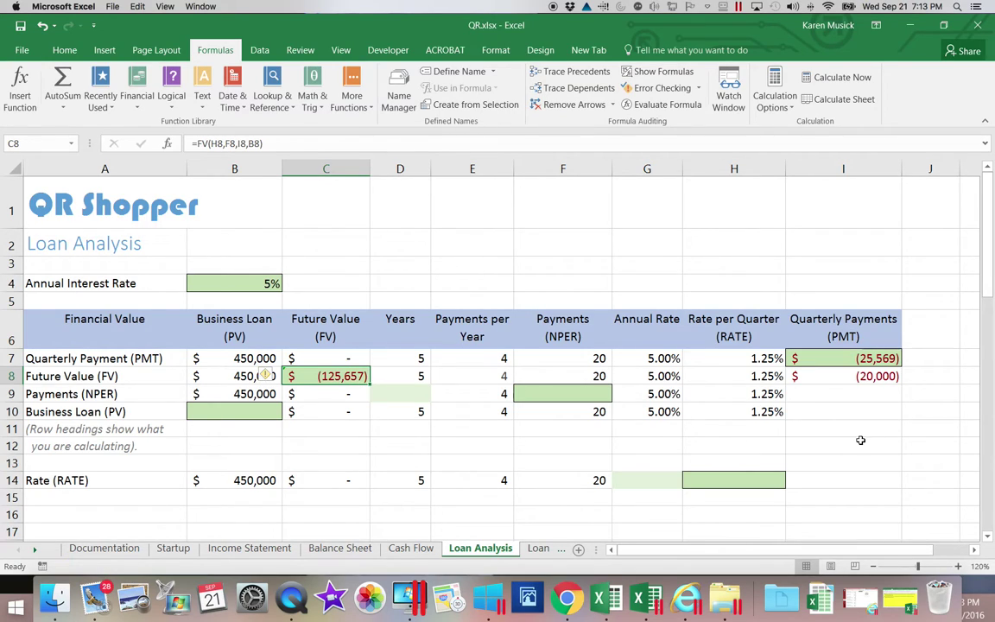
Link the Quarterly Payments cell I9 to the payment above it with the formula =I8.
left_click(866, 392)
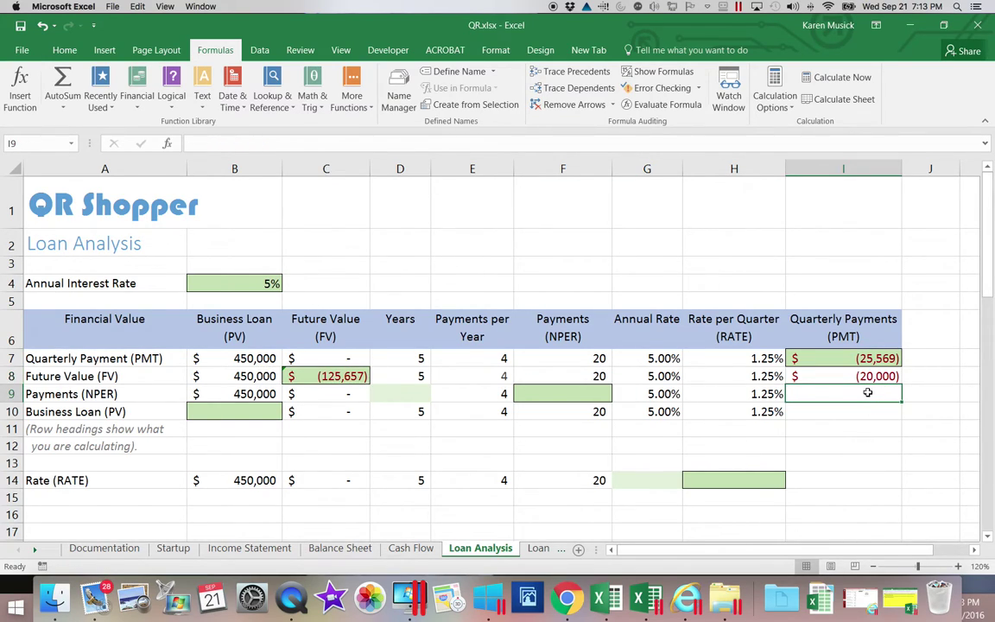
type("=I8")
key("Return")
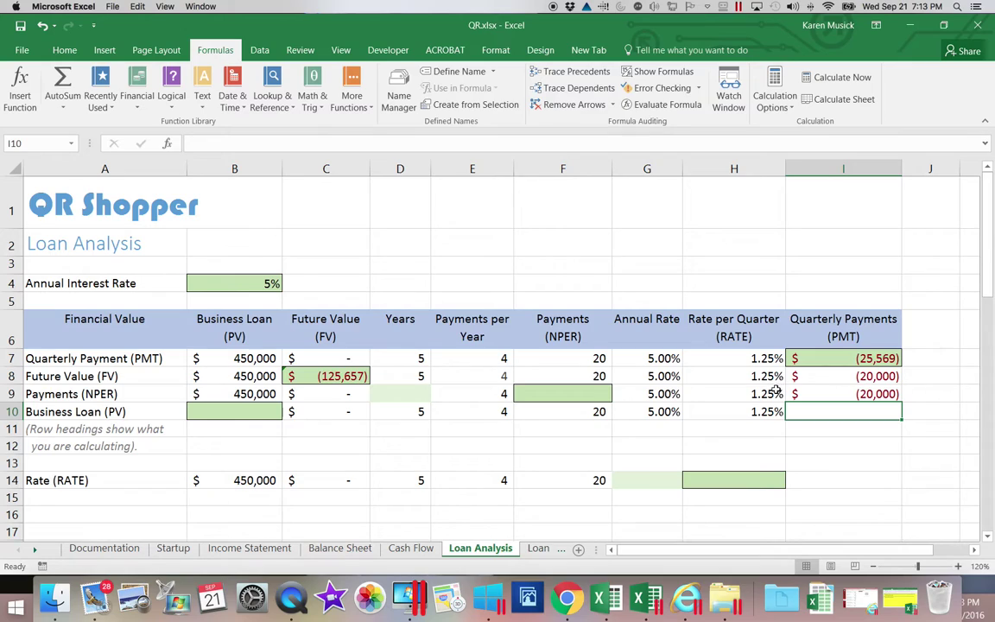
Insert the financial function NPER in the Payments cell F9.
left_click(589, 395)
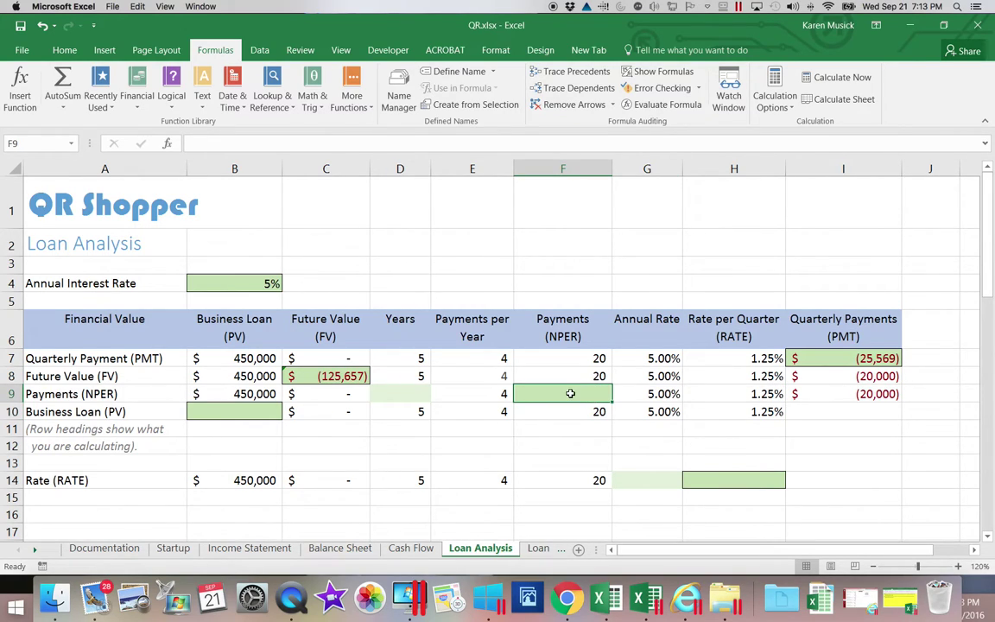
left_click(136, 101)
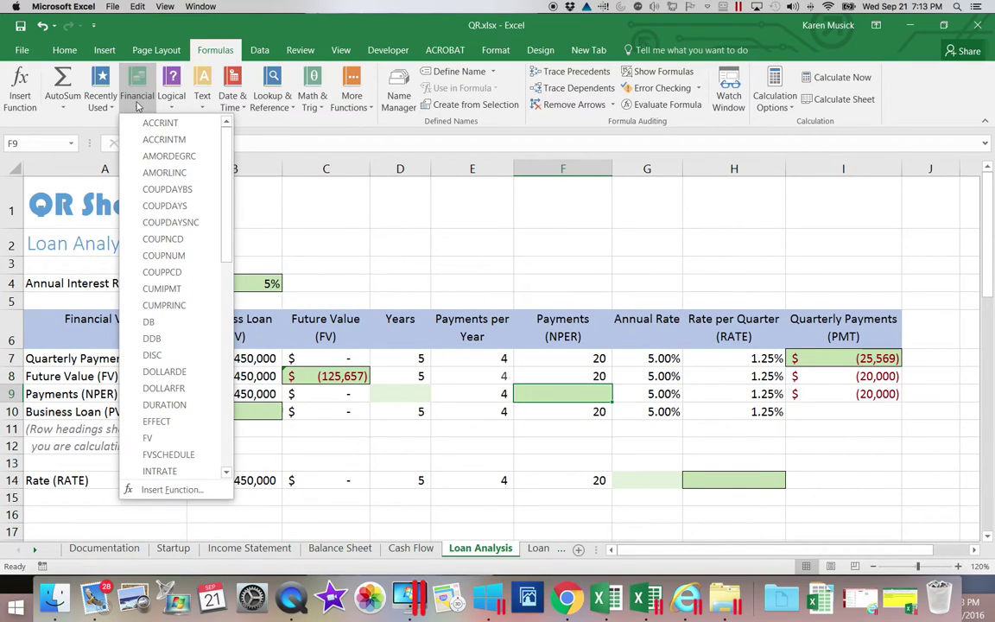
left_click(228, 382)
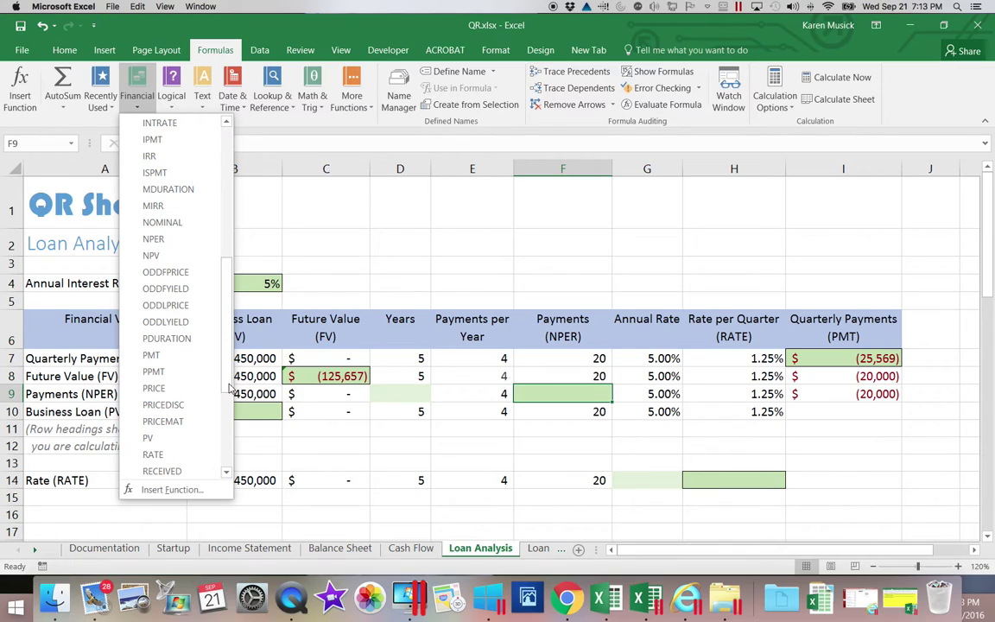
left_click(190, 239)
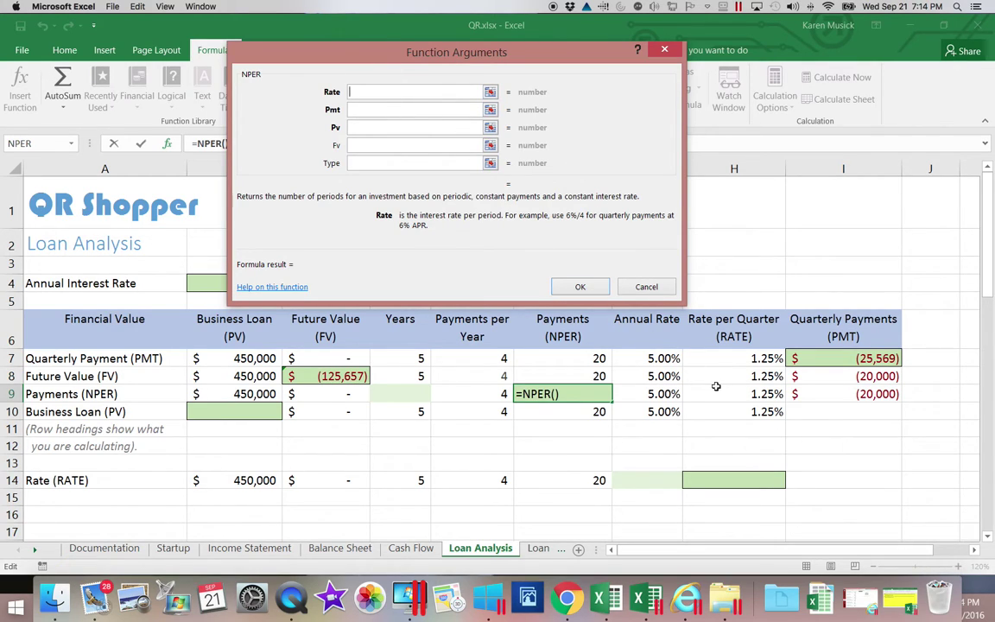
Complete the NPER function with Rate H9, Pmt I9 and Pv B9, leaving Fv and Type empty.
left_click(741, 396)
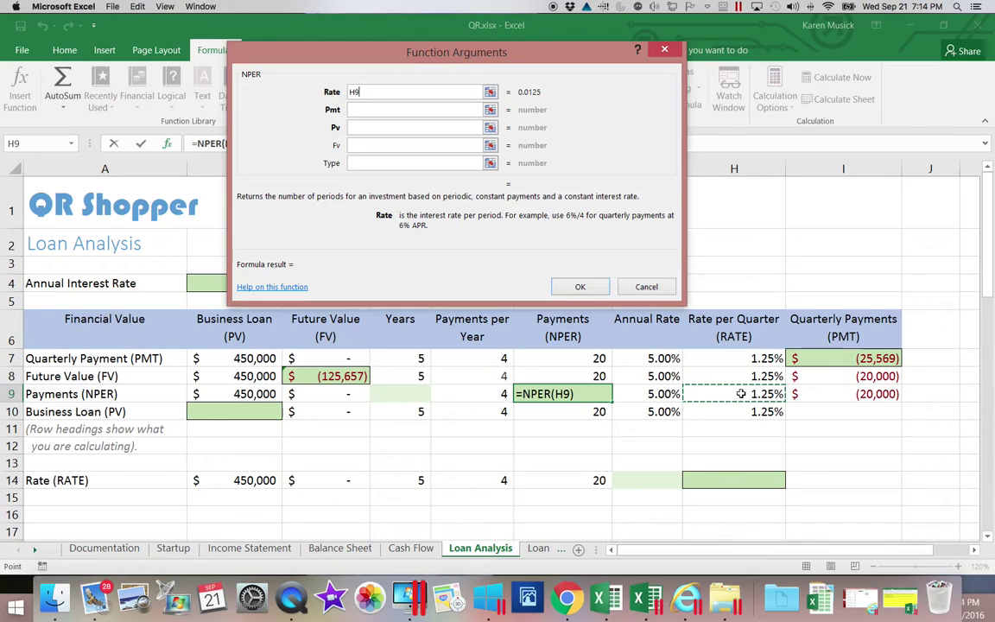
key("Tab")
left_click(800, 394)
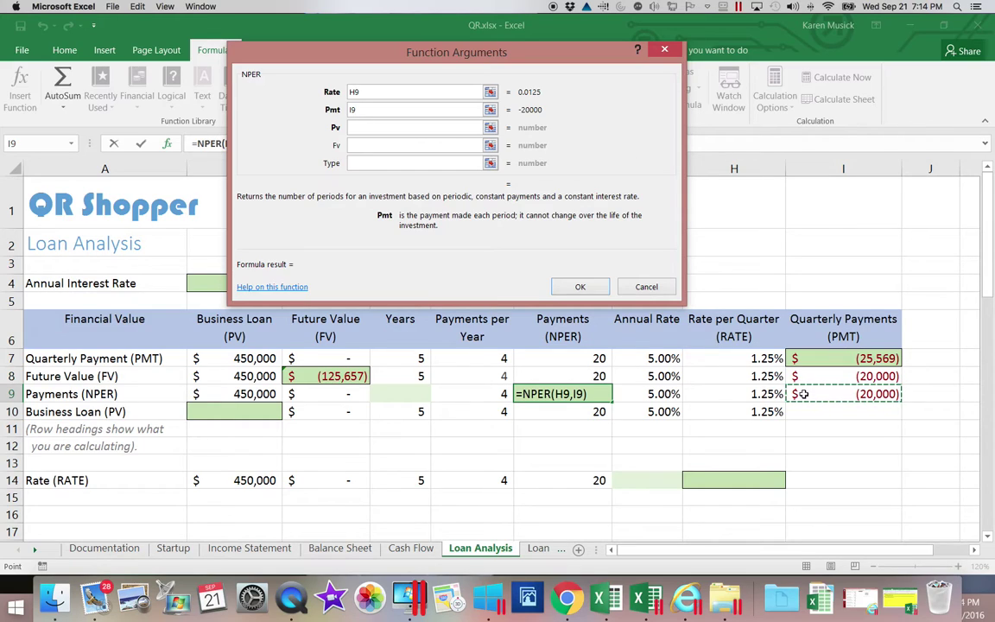
key("Tab")
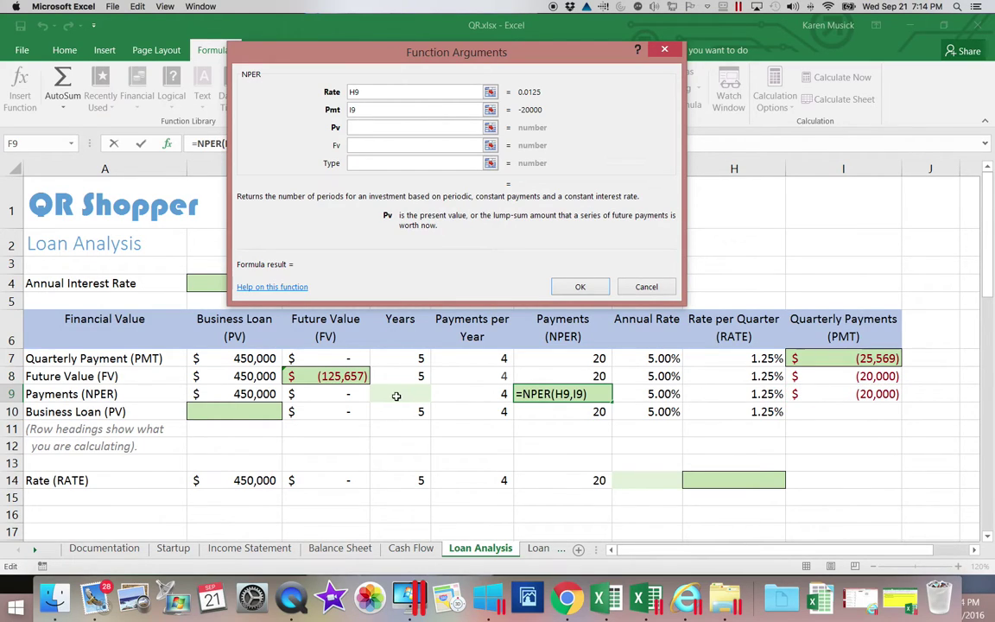
left_click(261, 394)
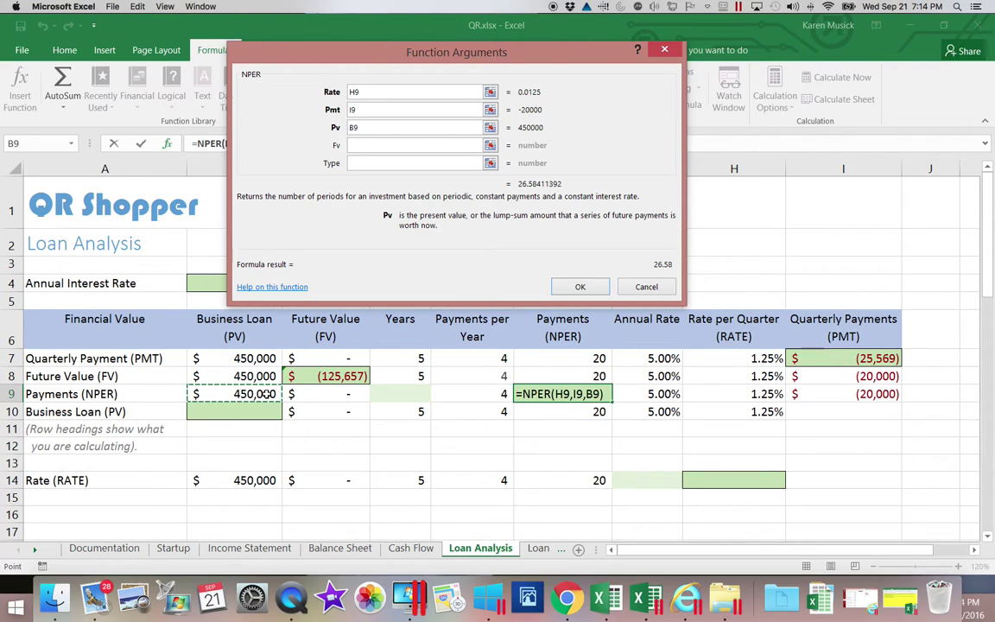
key("Tab")
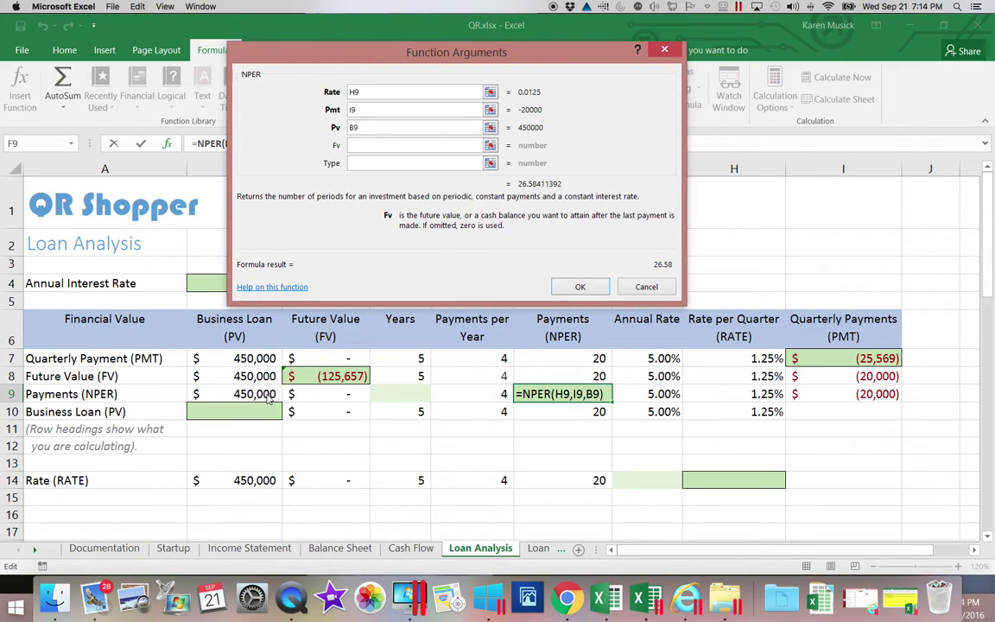
key("Tab")
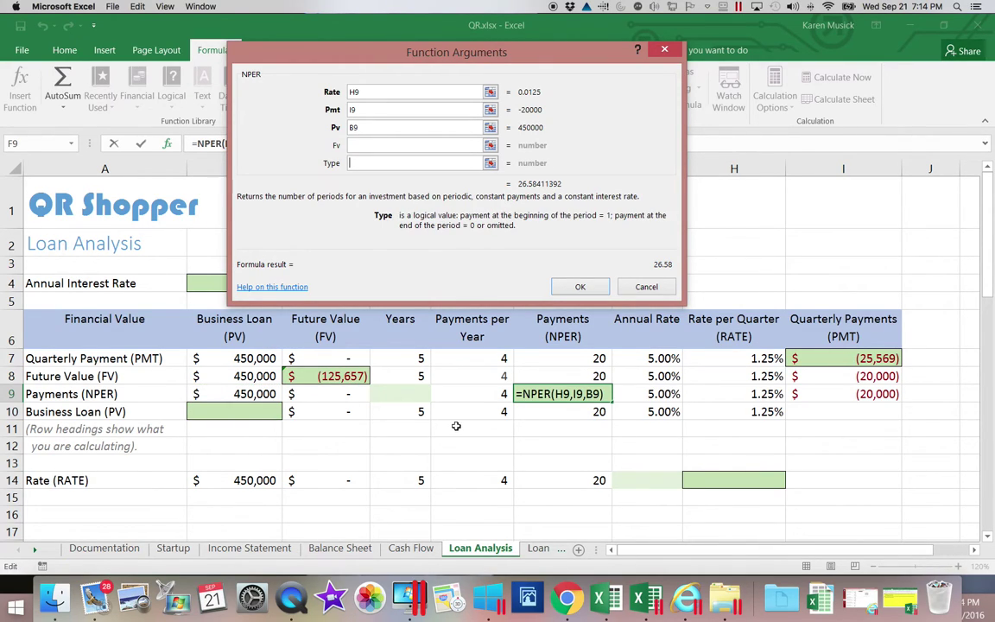
left_click(580, 287)
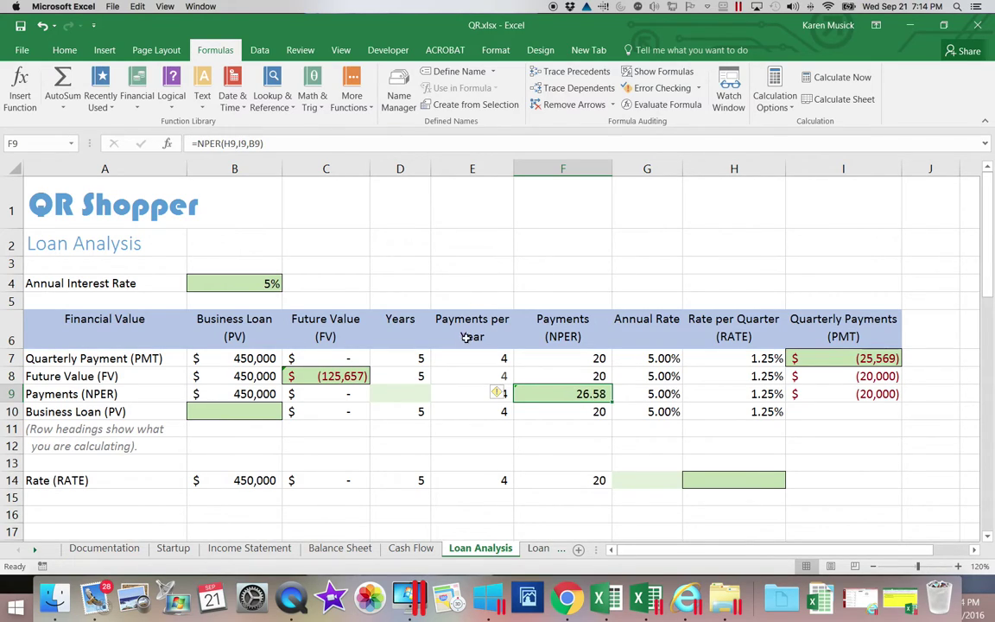
Calculate the Years in D9 of the Payments (NPER) row with the formula =F9/E9.
left_click(403, 393)
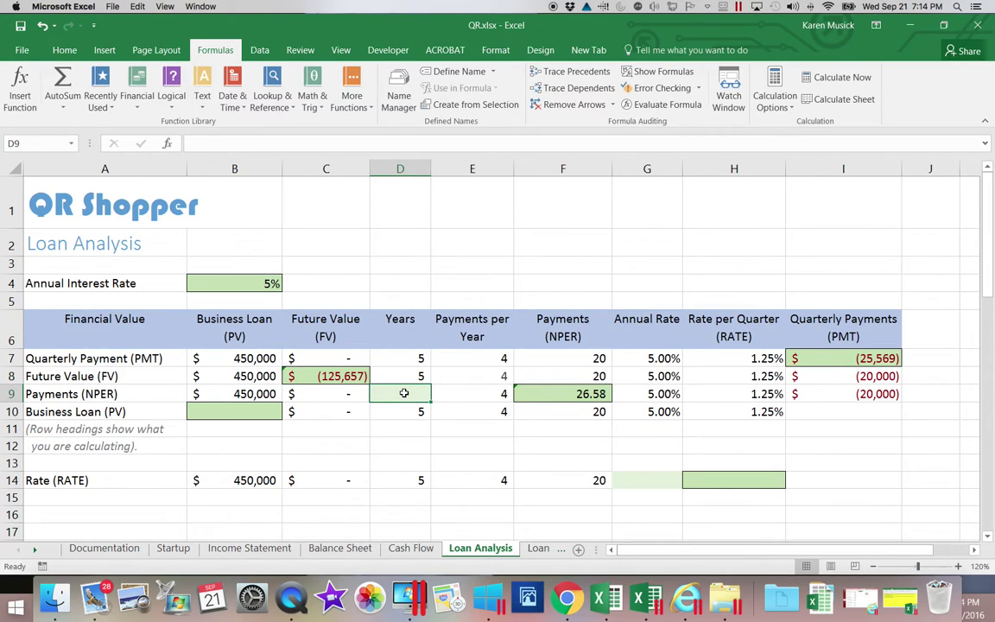
type("=")
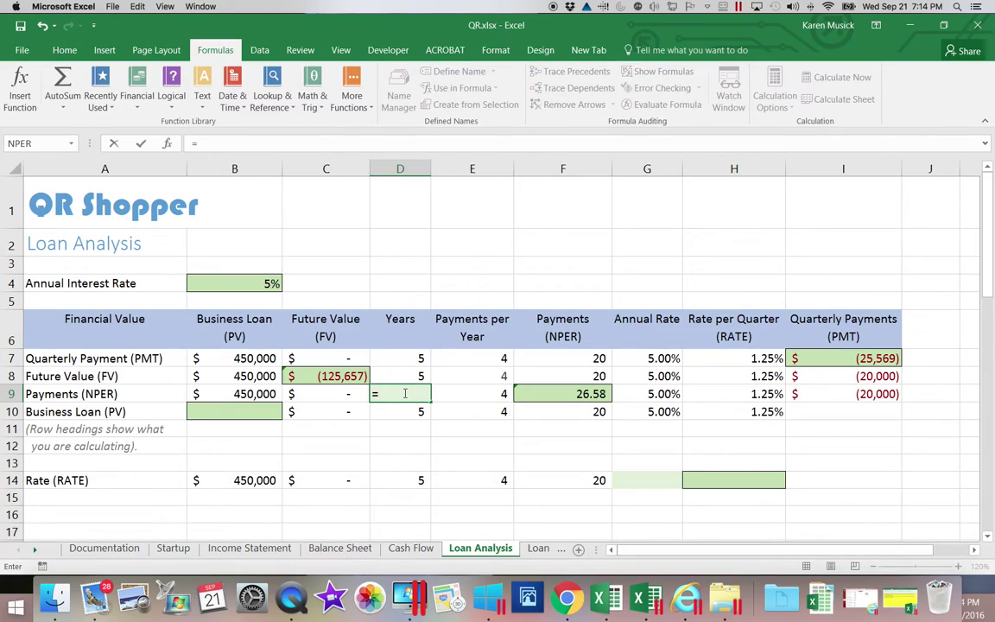
left_click(535, 391)
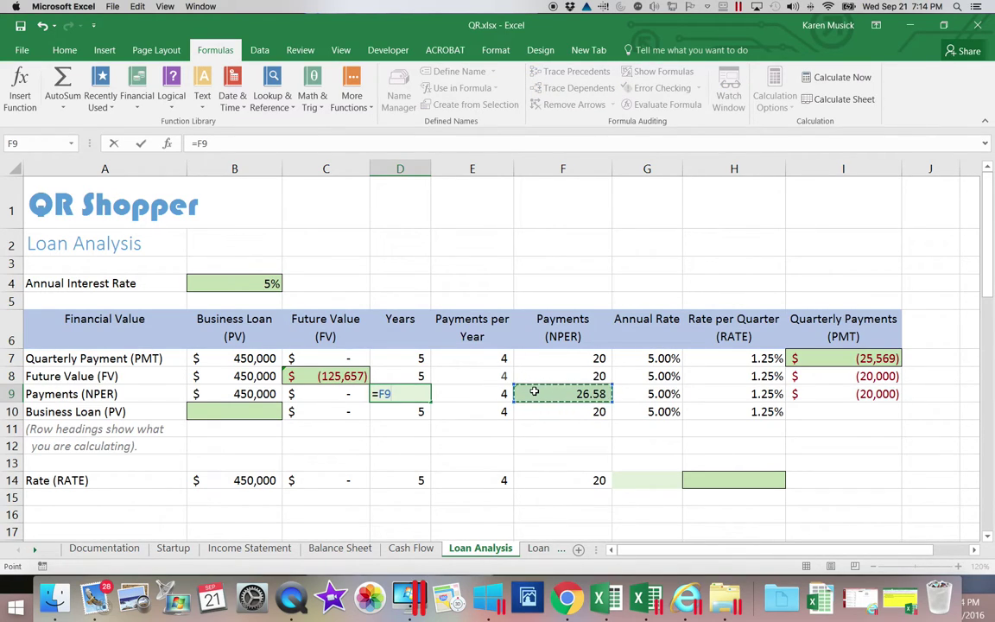
type("/")
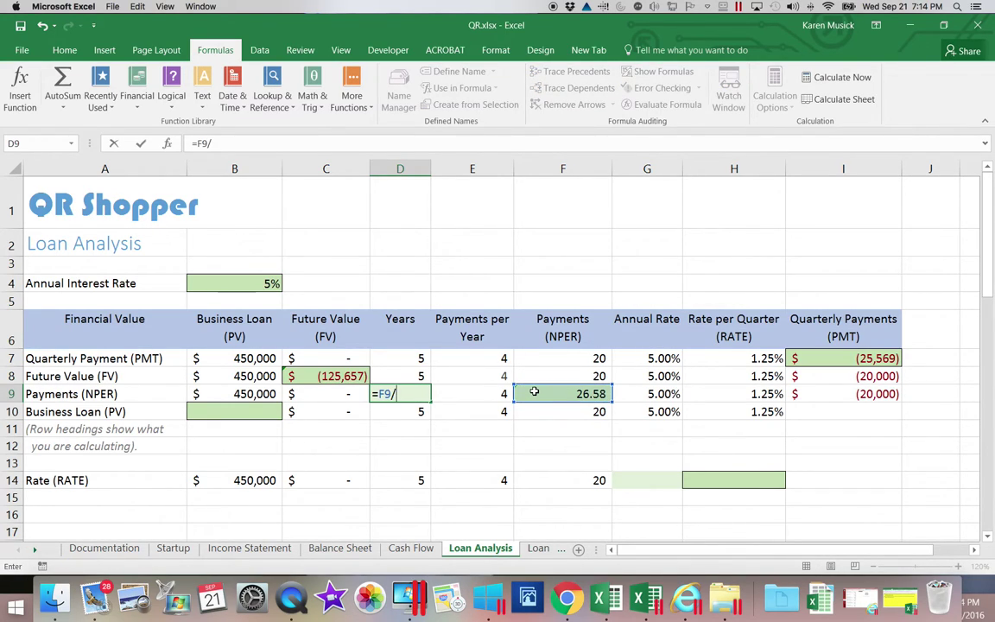
left_click(486, 392)
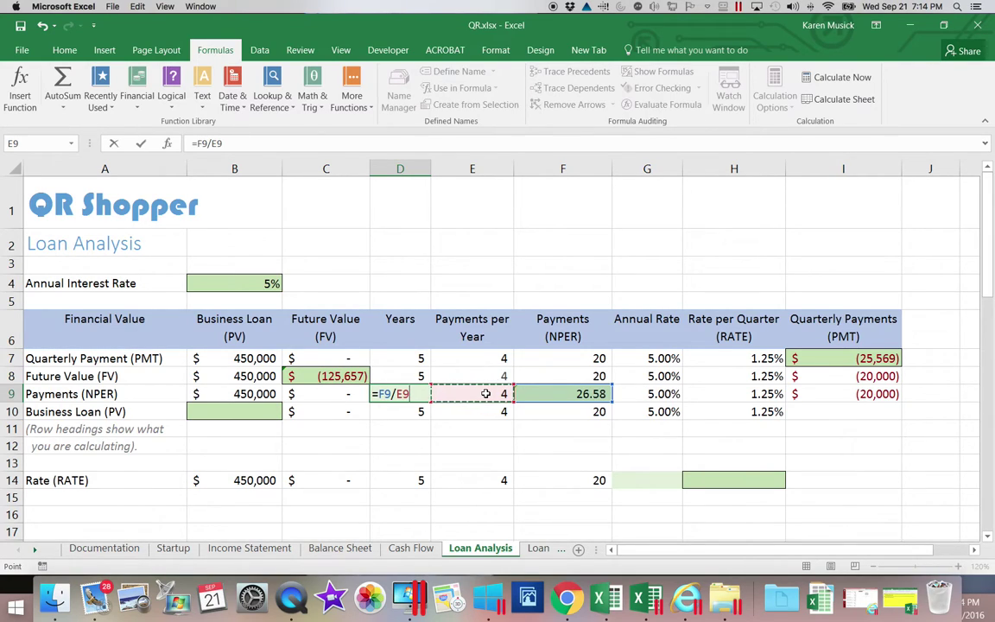
key("Return")
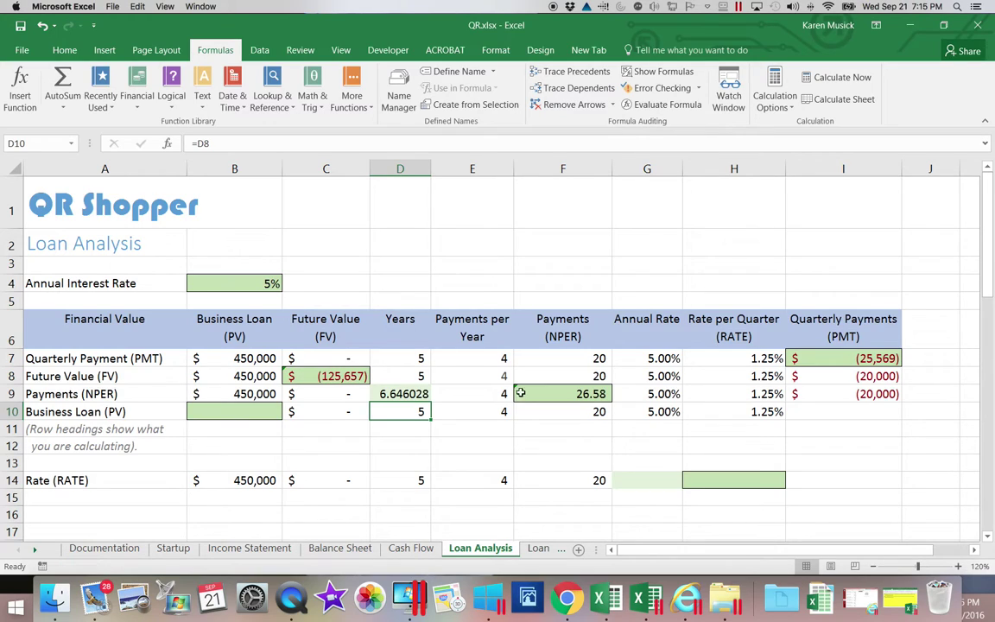
Enter a quarterly payment of -23000 in I10 of the Business Loan (PV) row.
left_click(821, 411)
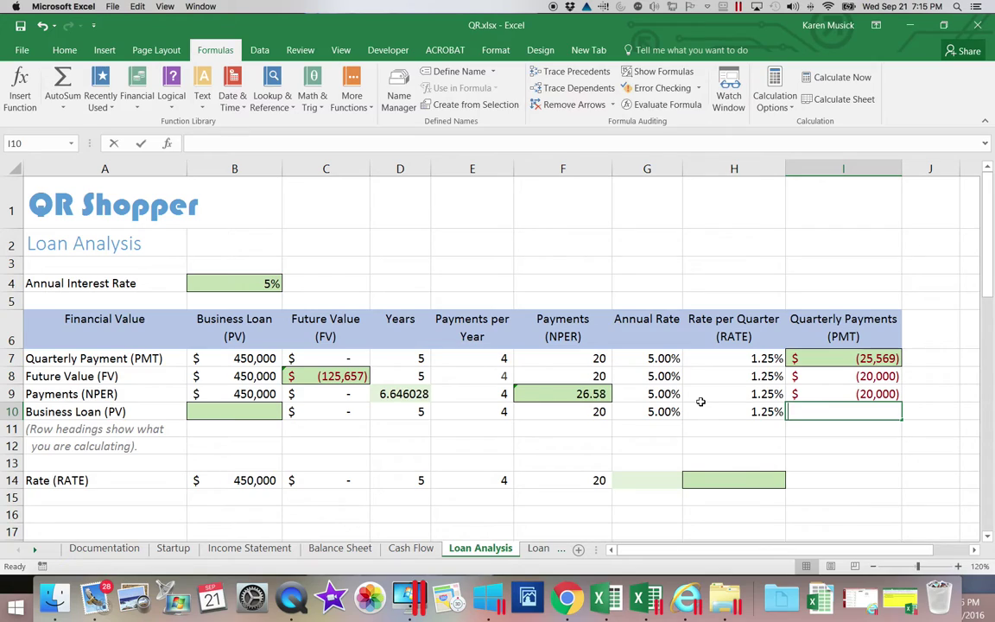
type("-23000")
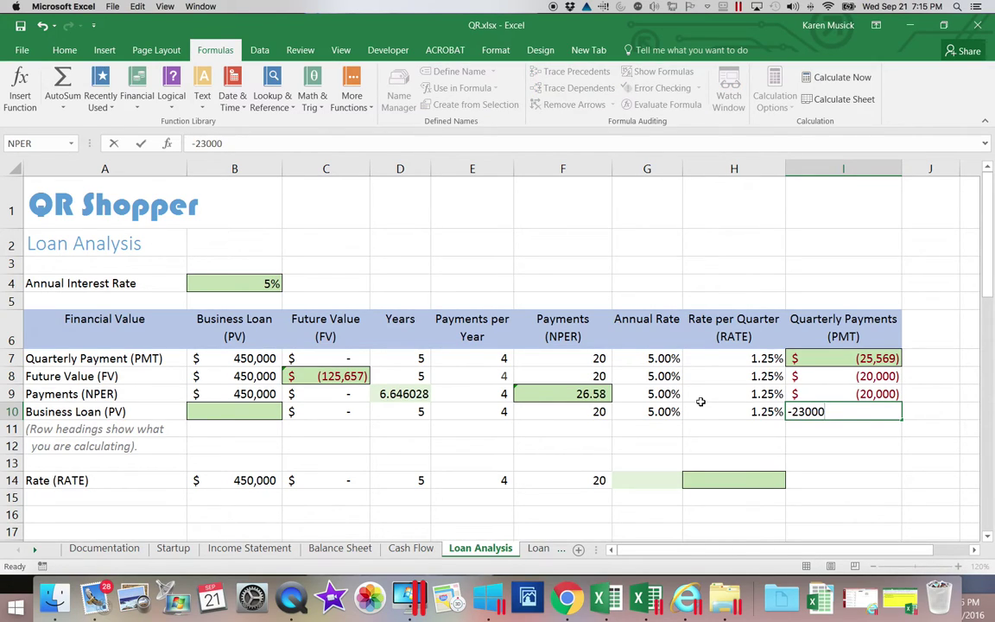
key("Return")
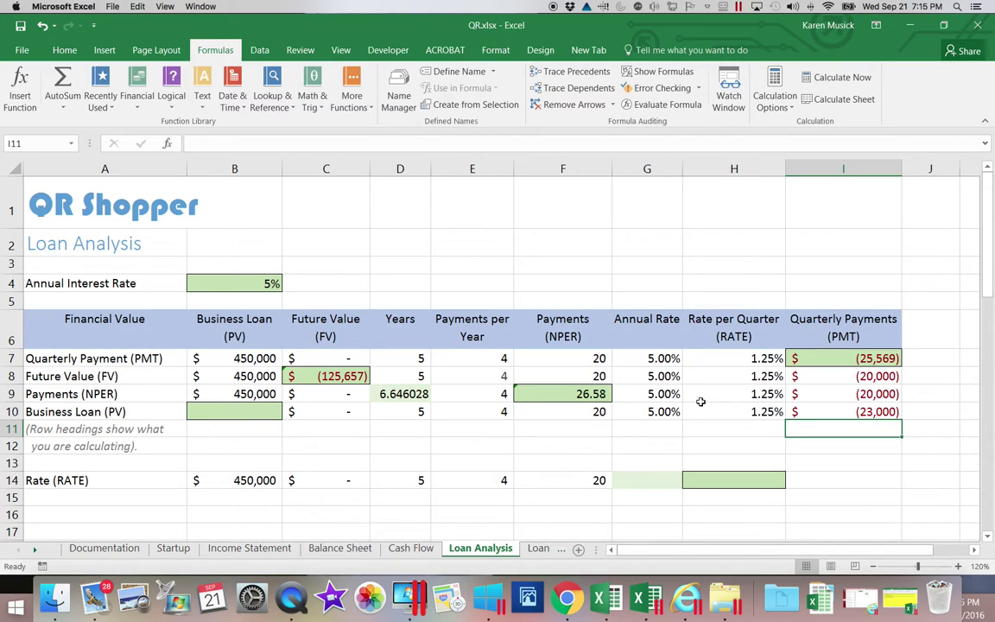
Insert the financial function PV in the Business Loan cell B10.
left_click(253, 413)
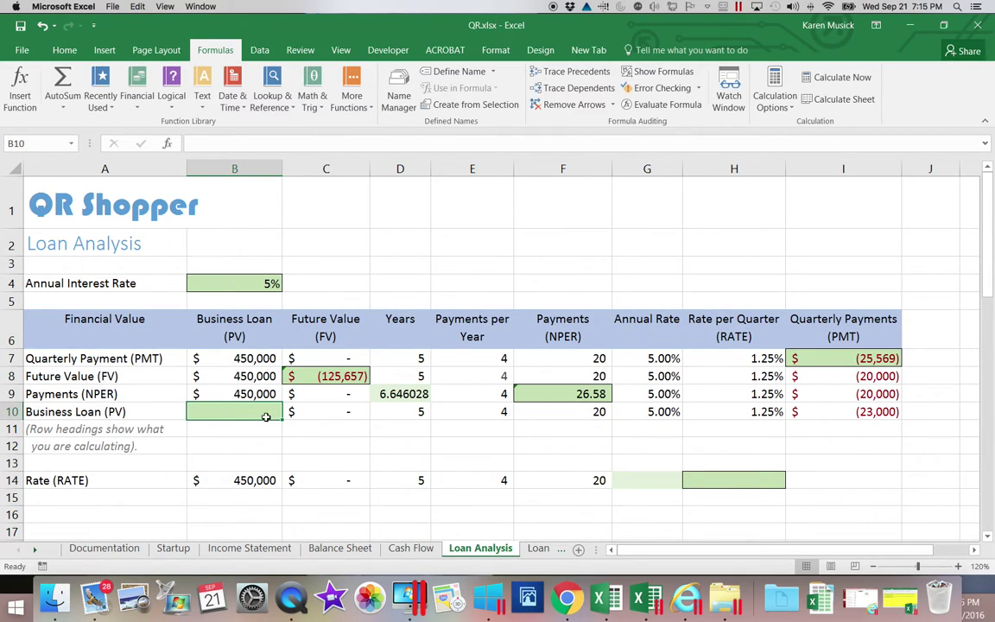
left_click(137, 96)
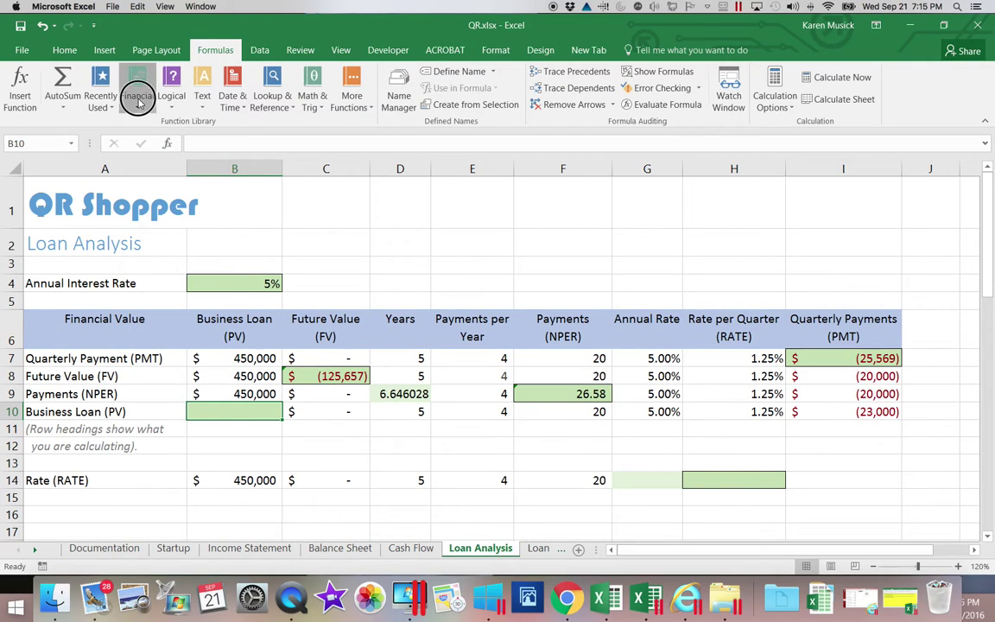
left_click_drag(226, 178, 213, 329)
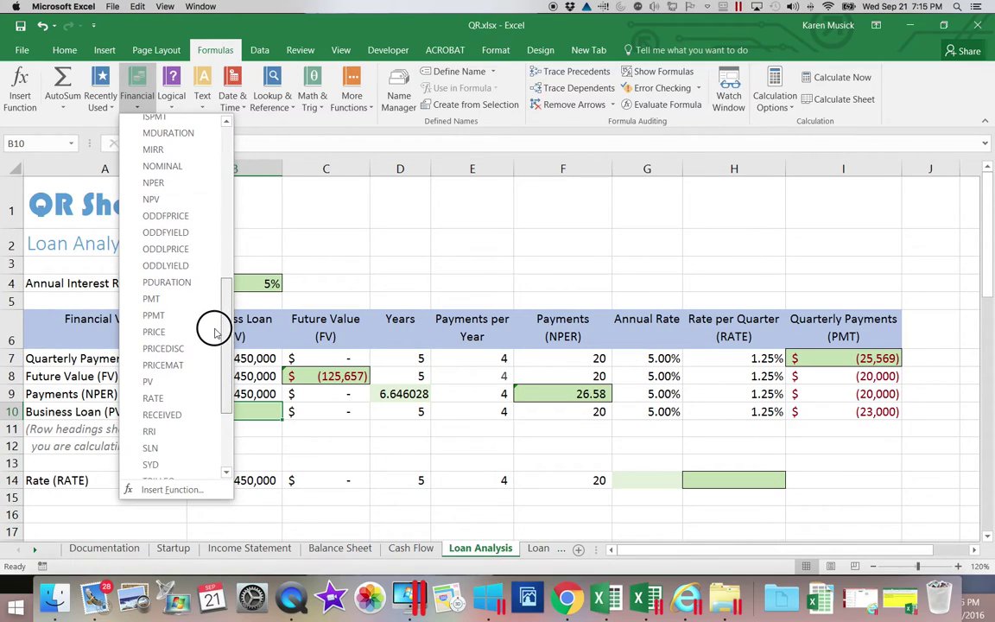
left_click(176, 380)
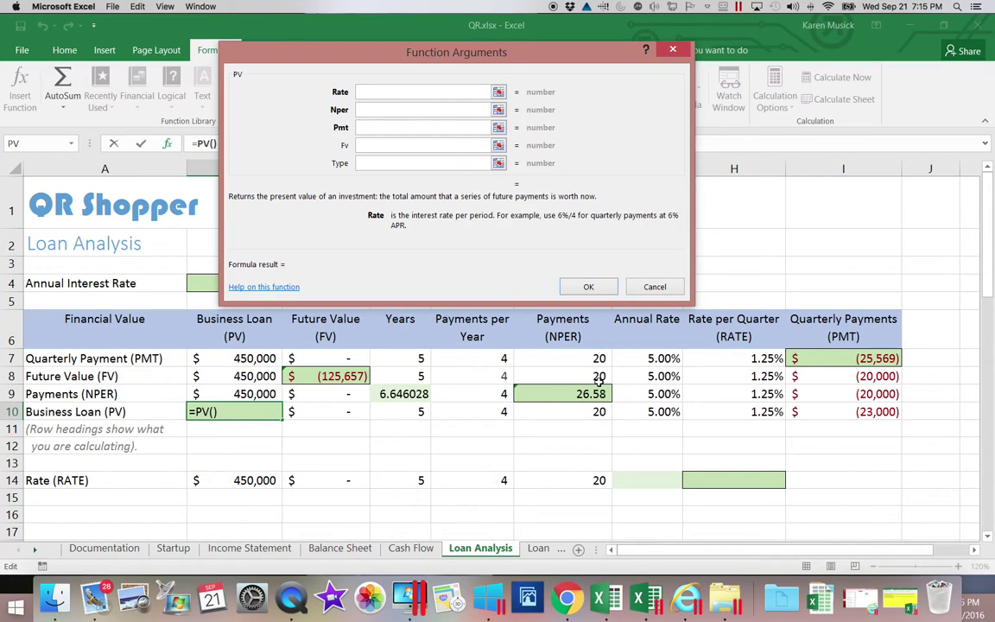
Complete the PV function with Rate H10, Nper F10 and Pmt I10, leaving Fv and Type empty.
left_click(711, 412)
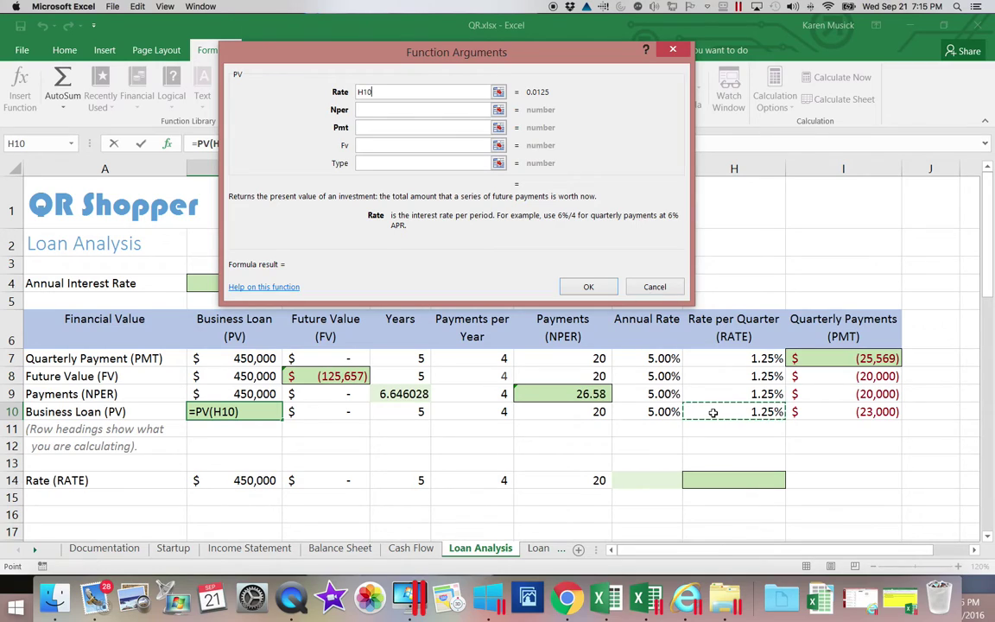
key("Tab")
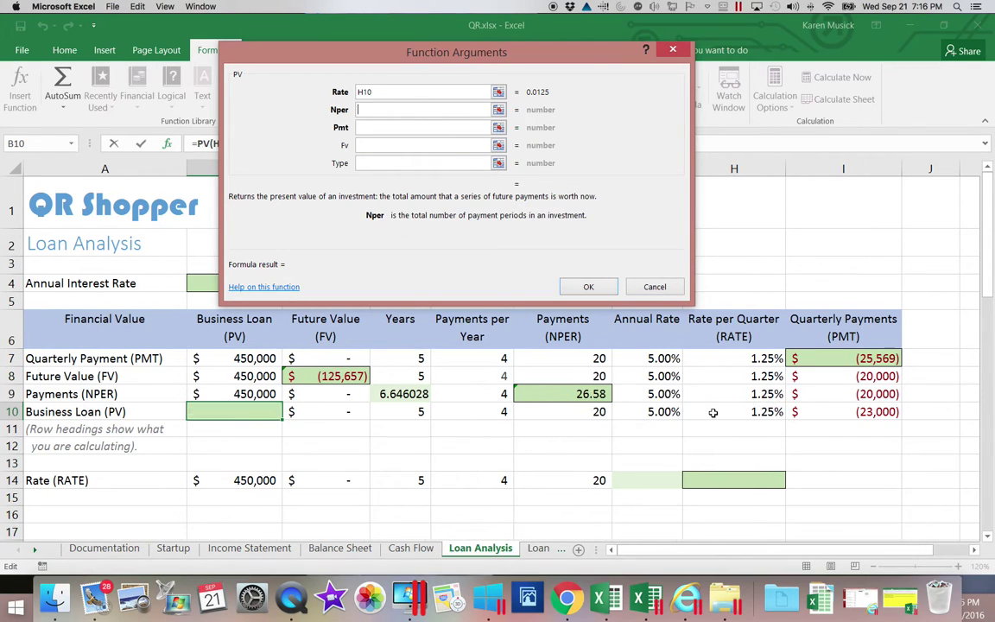
scroll(713, 418, "right", 5)
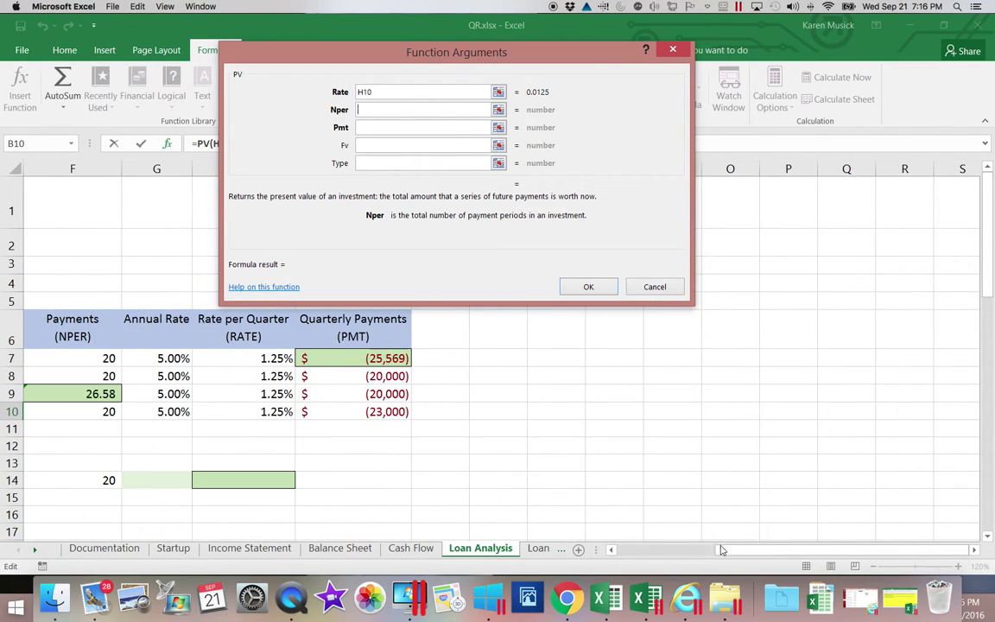
left_click_drag(732, 551, 637, 551)
left_click(565, 414)
key("Tab")
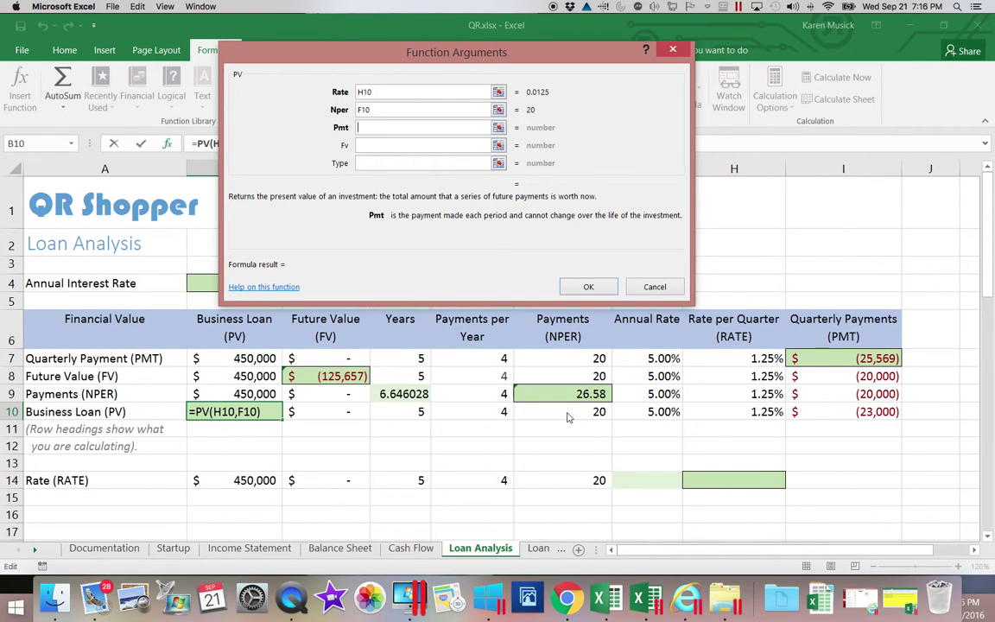
left_click(835, 413)
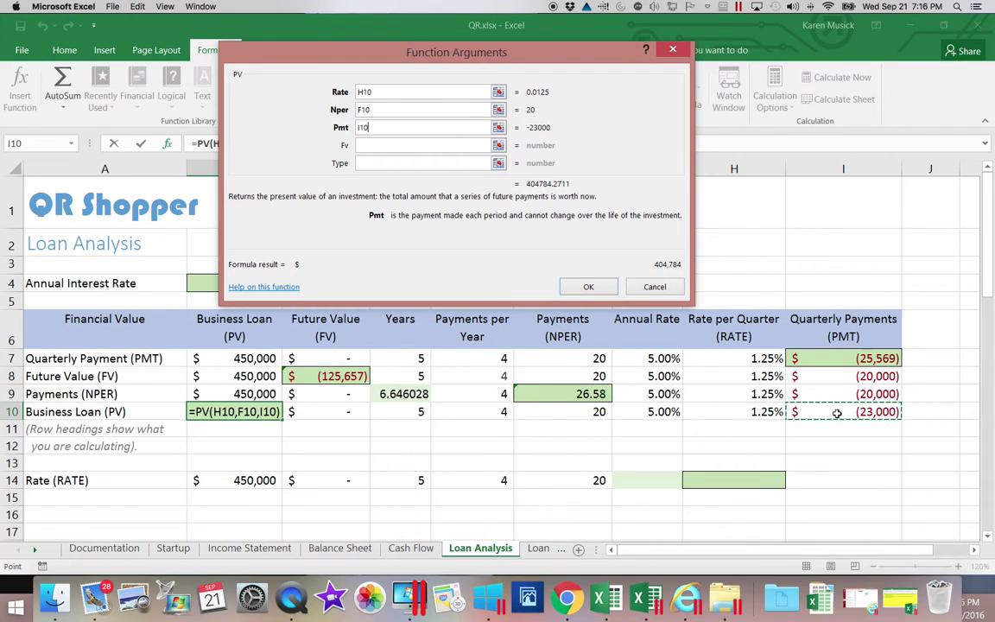
key("Tab")
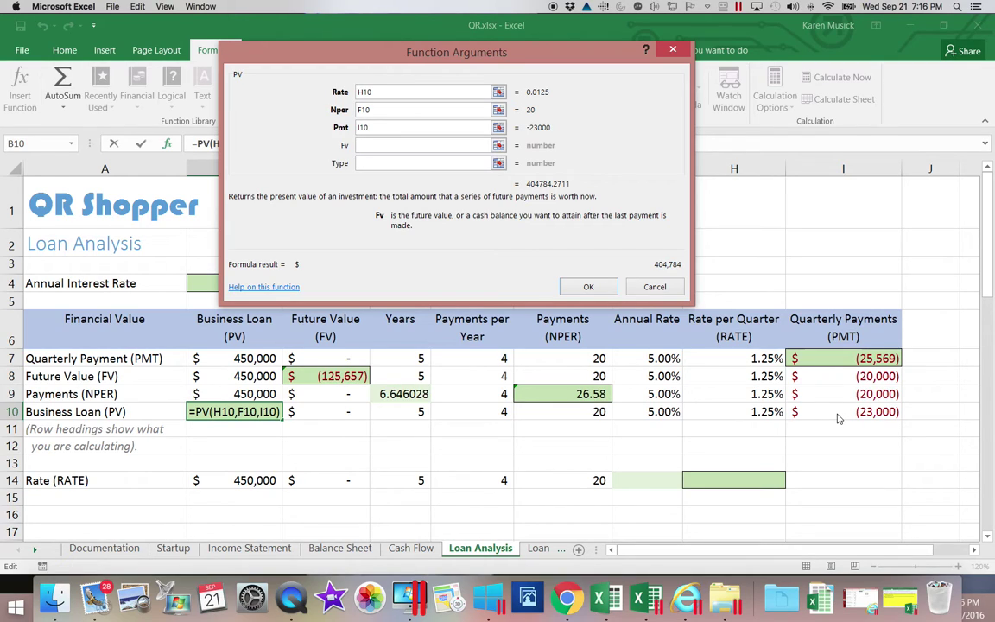
key("Tab")
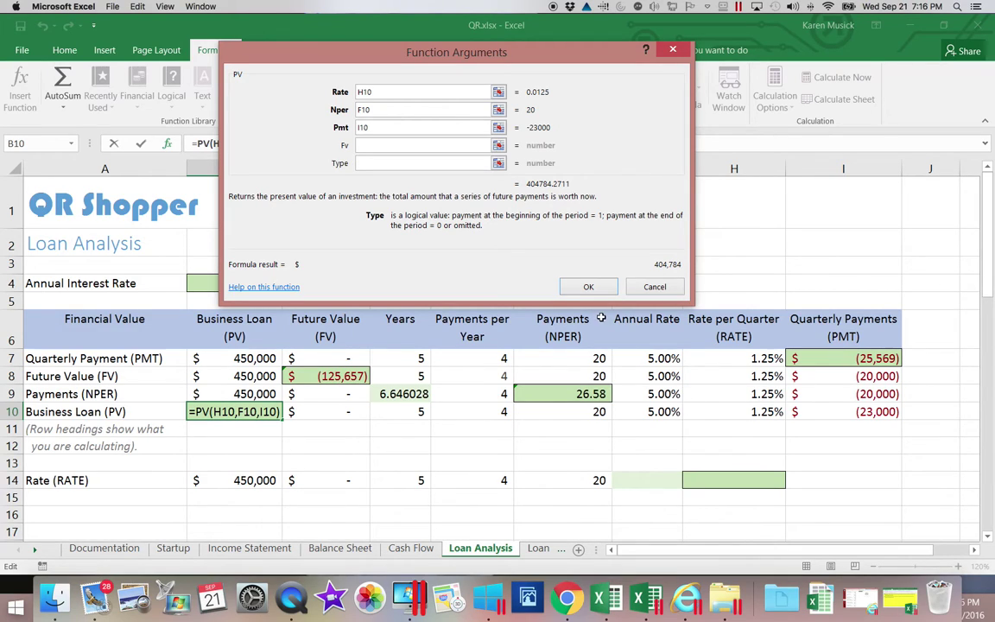
left_click(589, 286)
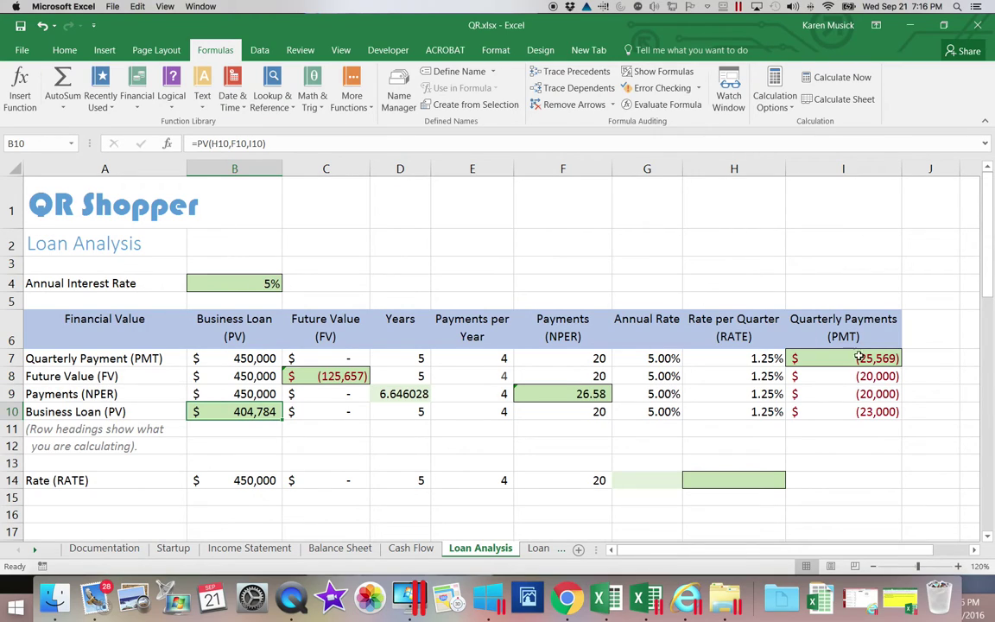
Link the Quarterly Payments cell I14 of the Rate row to the Business Loan payment with the formula =I10.
left_click(803, 412)
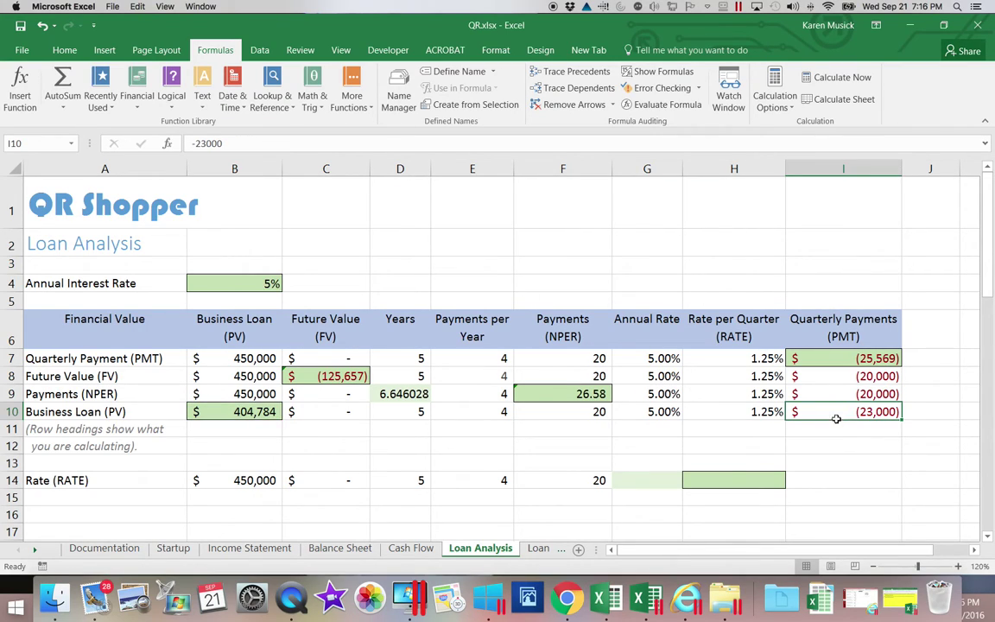
left_click(828, 479)
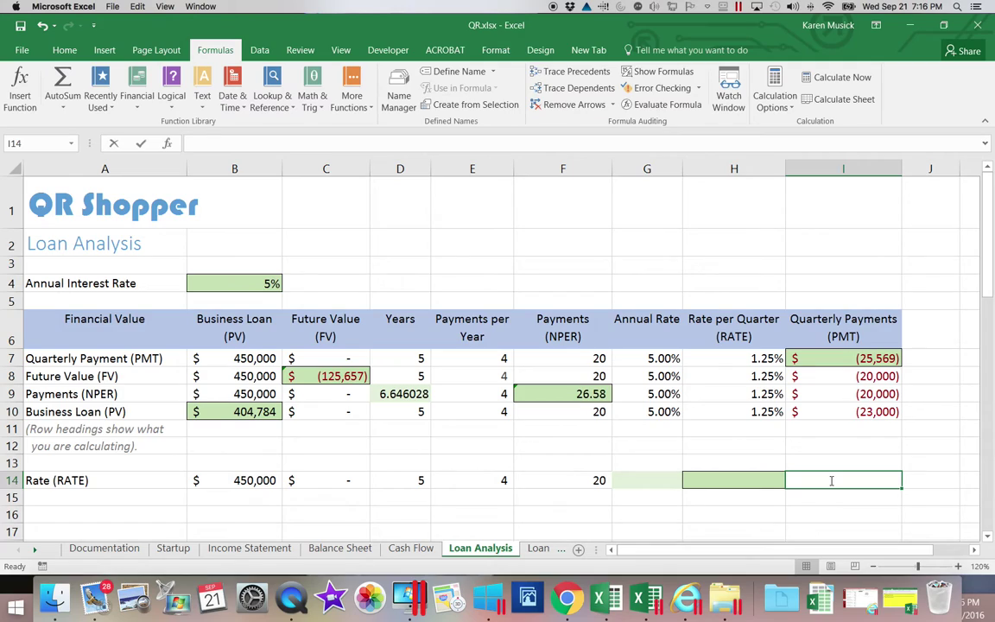
type("=")
left_click(838, 412)
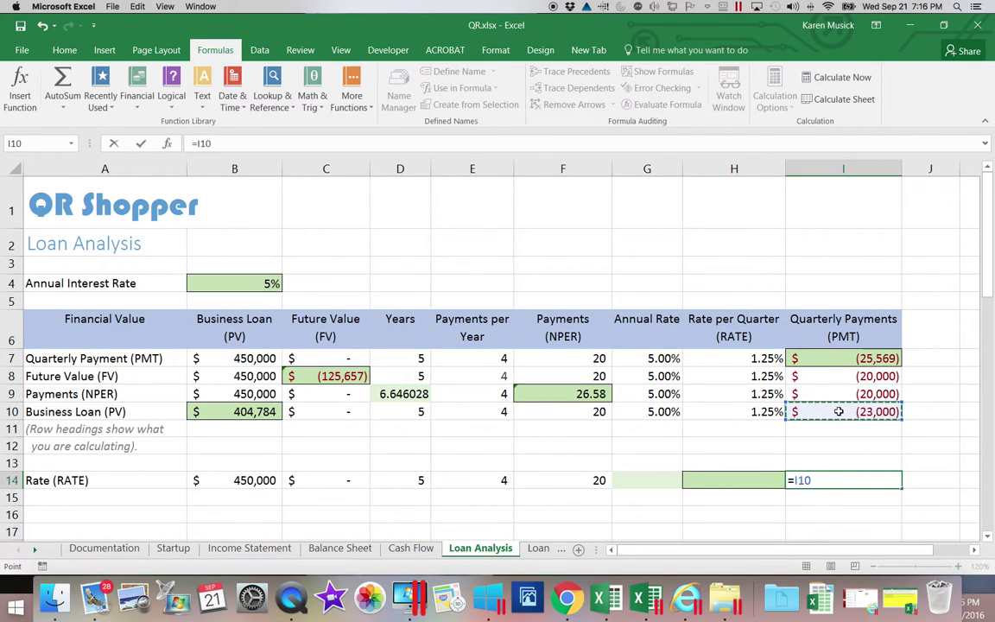
key("Return")
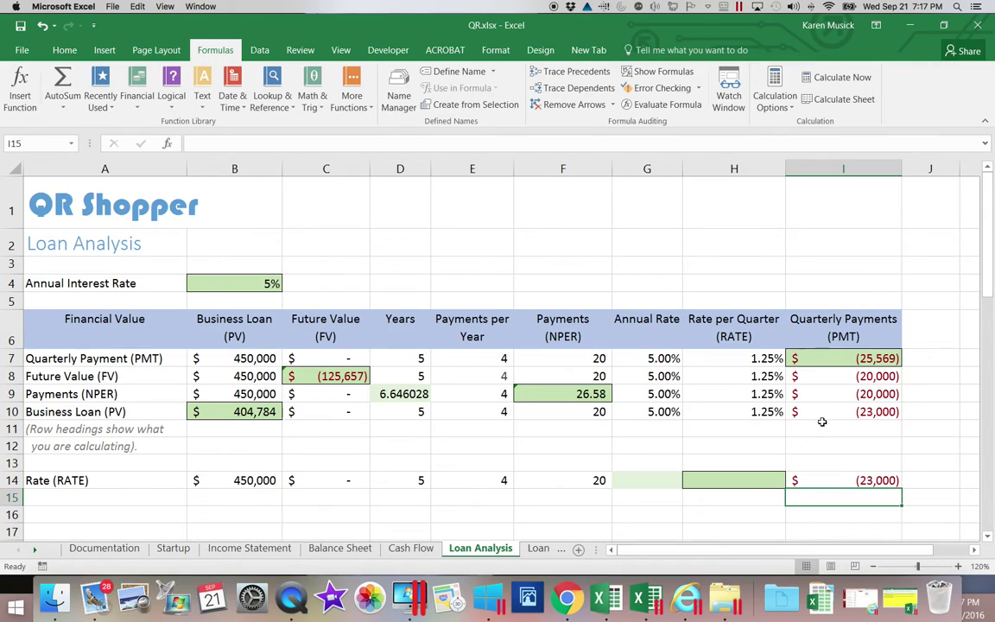
Insert the financial function RATE in the Rate per Quarter cell H14.
left_click(759, 474)
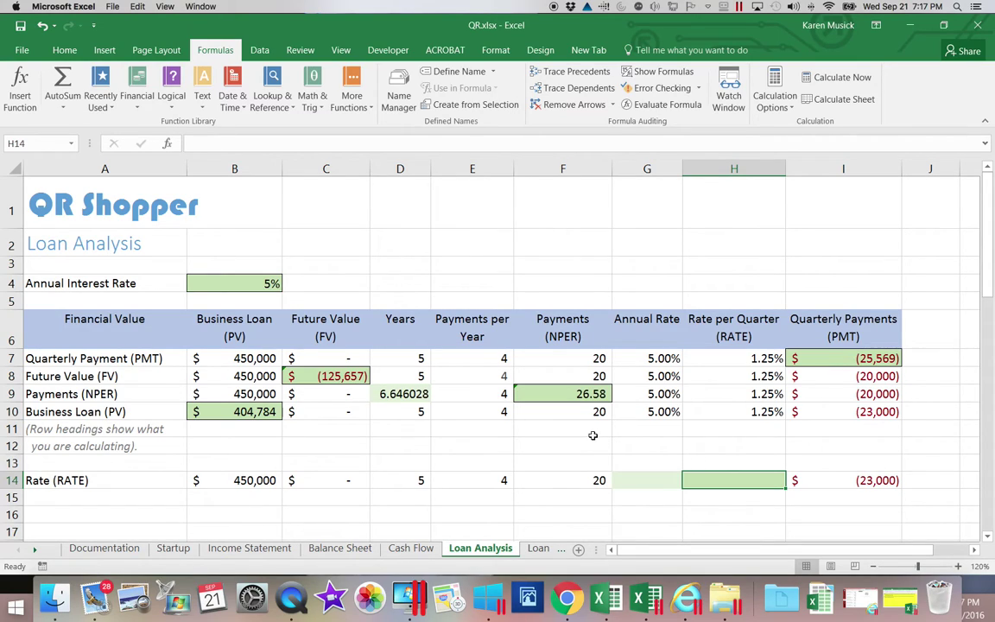
left_click(144, 107)
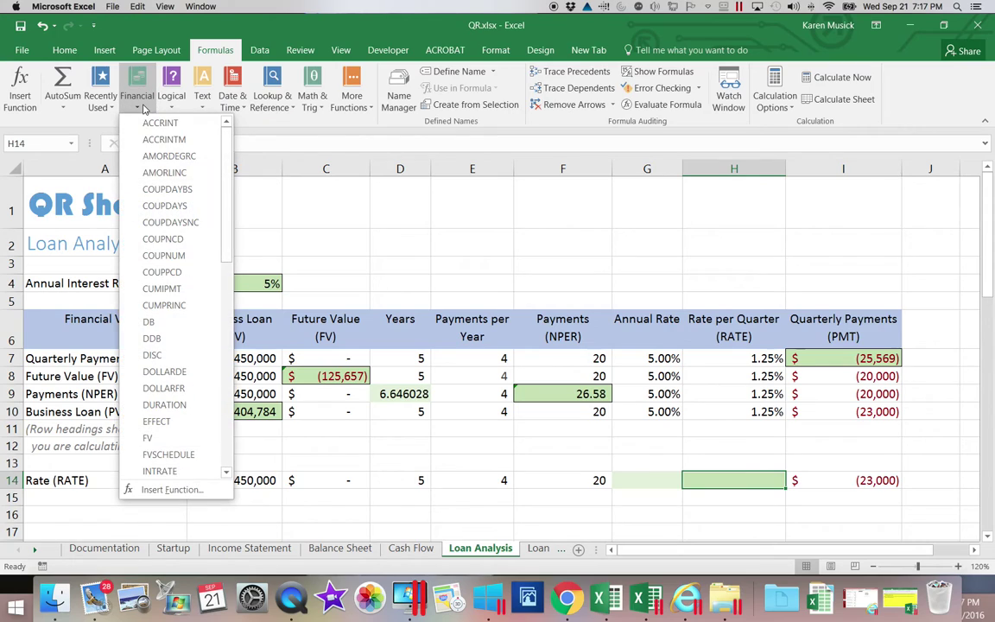
left_click_drag(225, 138, 215, 326)
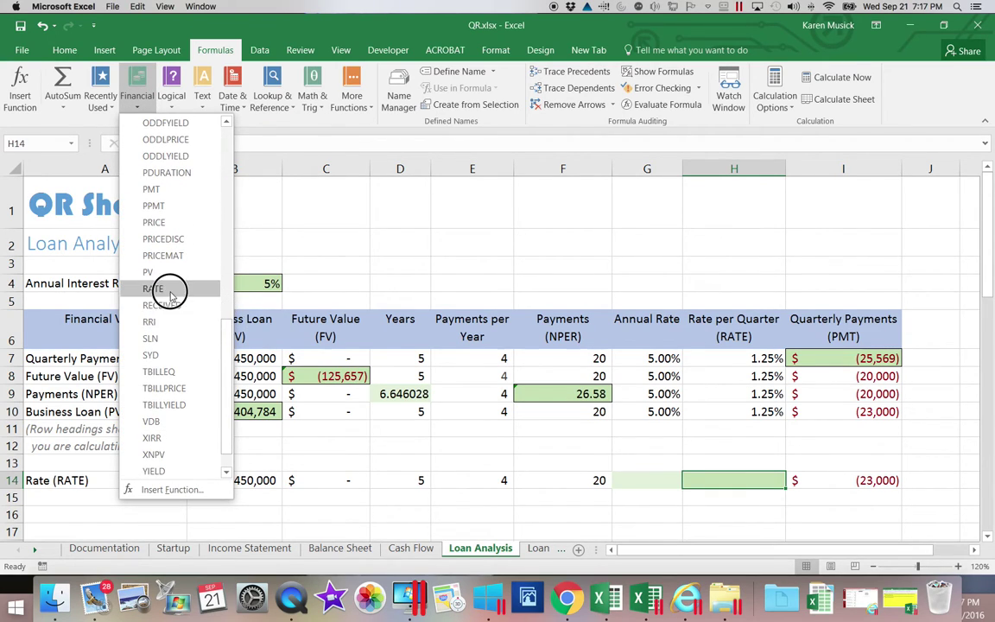
left_click(166, 288)
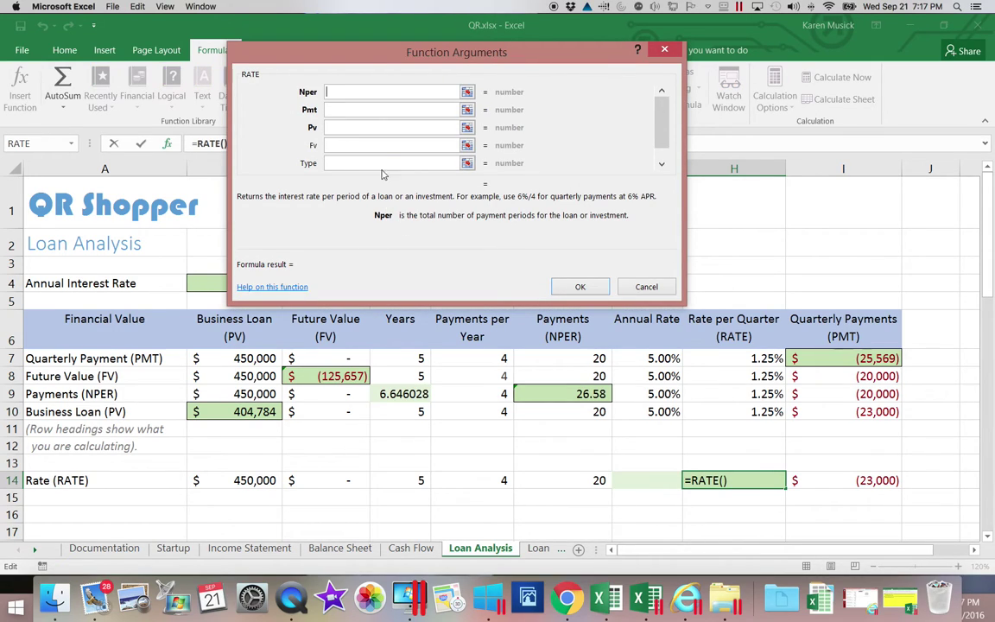
Complete the RATE function with Nper F14, Pmt I14 and Pv B14, leaving Fv and Type empty.
left_click(545, 479)
key("Tab")
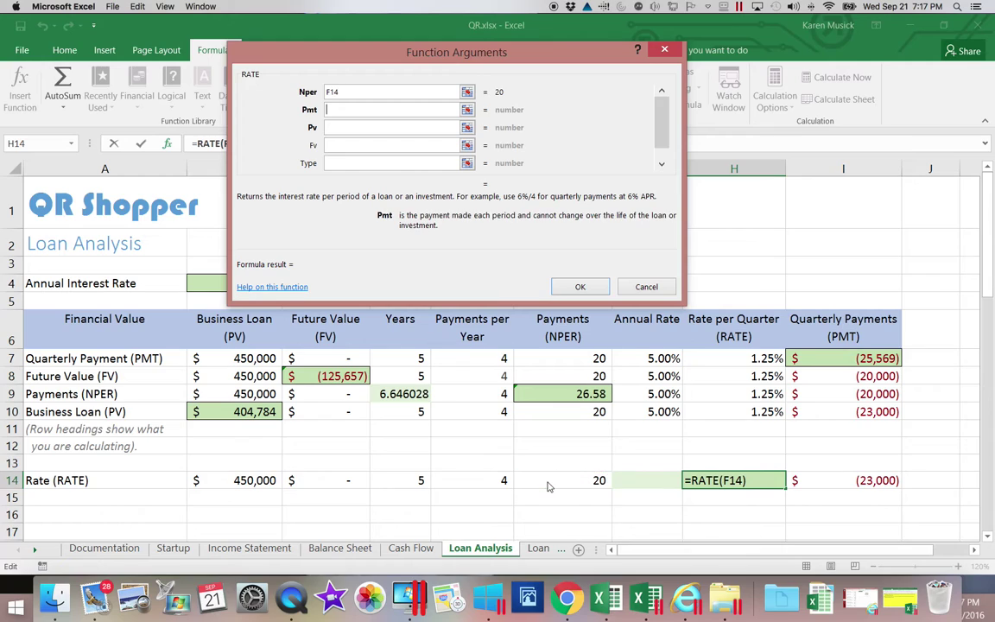
left_click(859, 480)
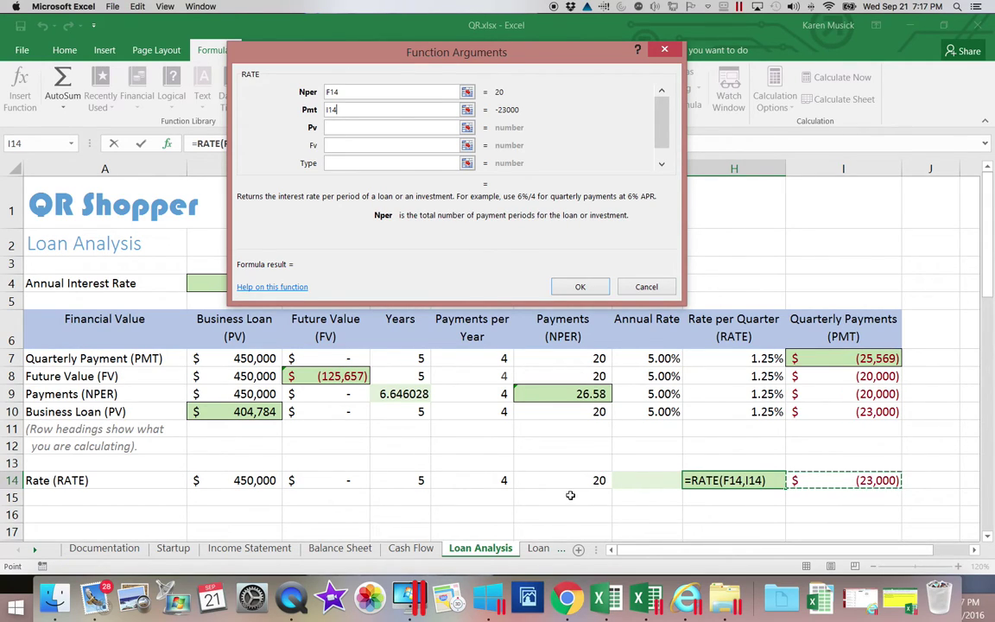
key("Tab")
left_click(247, 481)
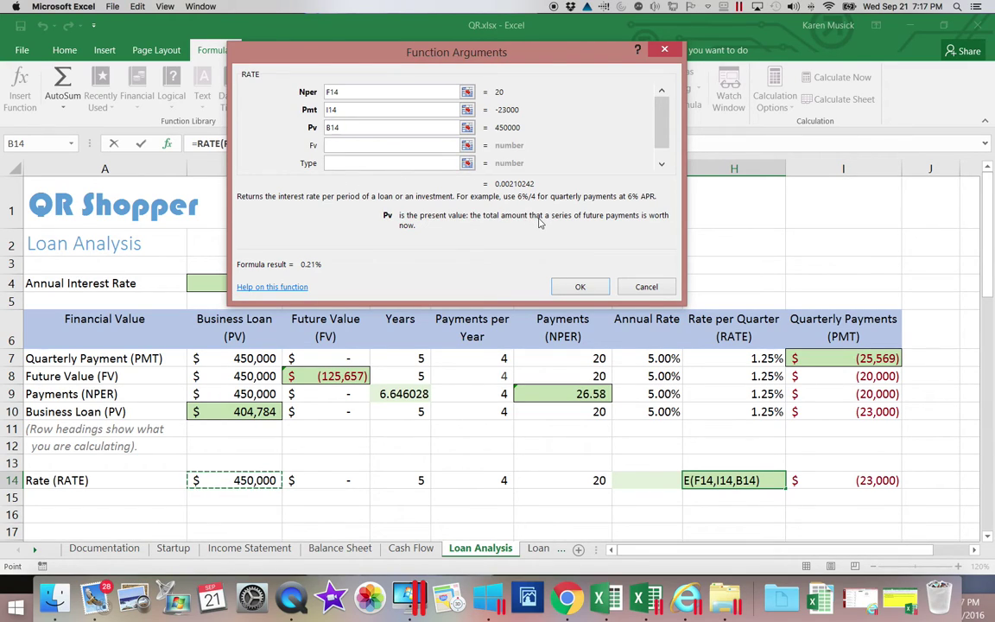
left_click(577, 288)
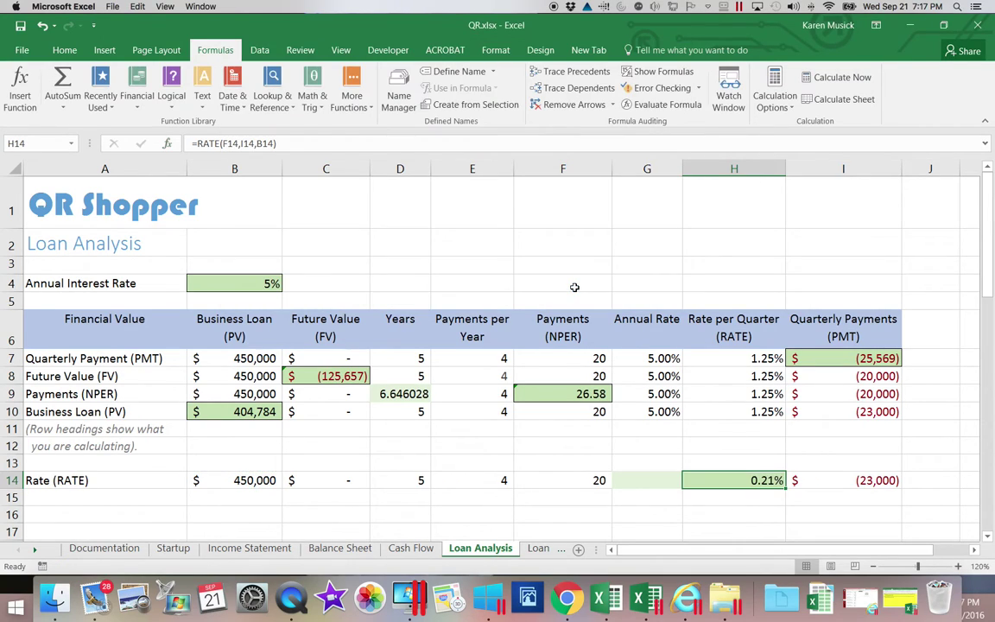
Calculate the Annual Rate in G14 of the Rate row with the formula =H14*E14, and save the workbook.
left_click(647, 480)
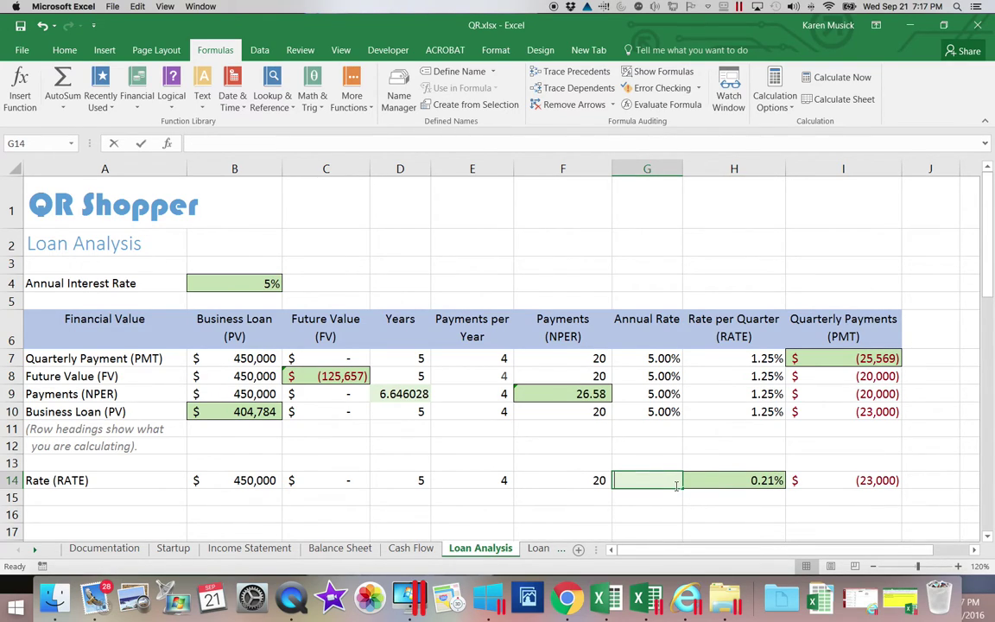
type("=")
key("Right")
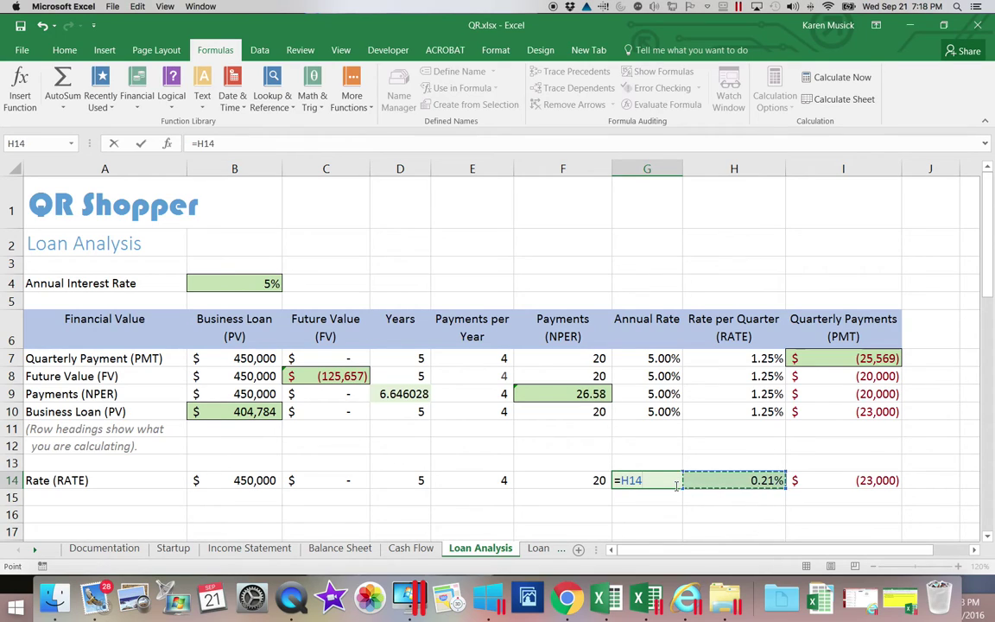
type("*")
left_click(484, 480)
key("Return")
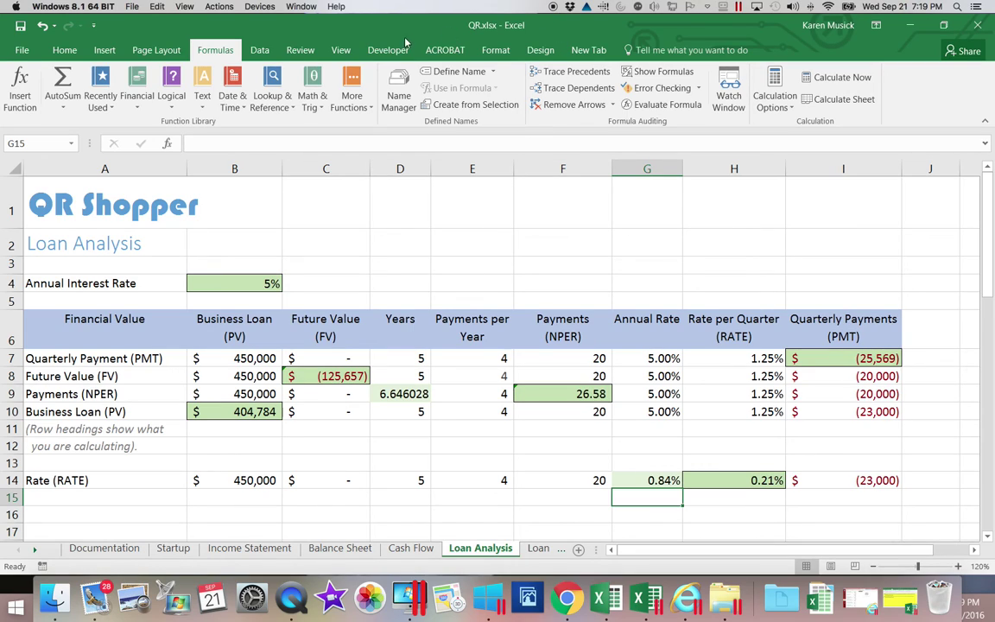
left_click(24, 32)
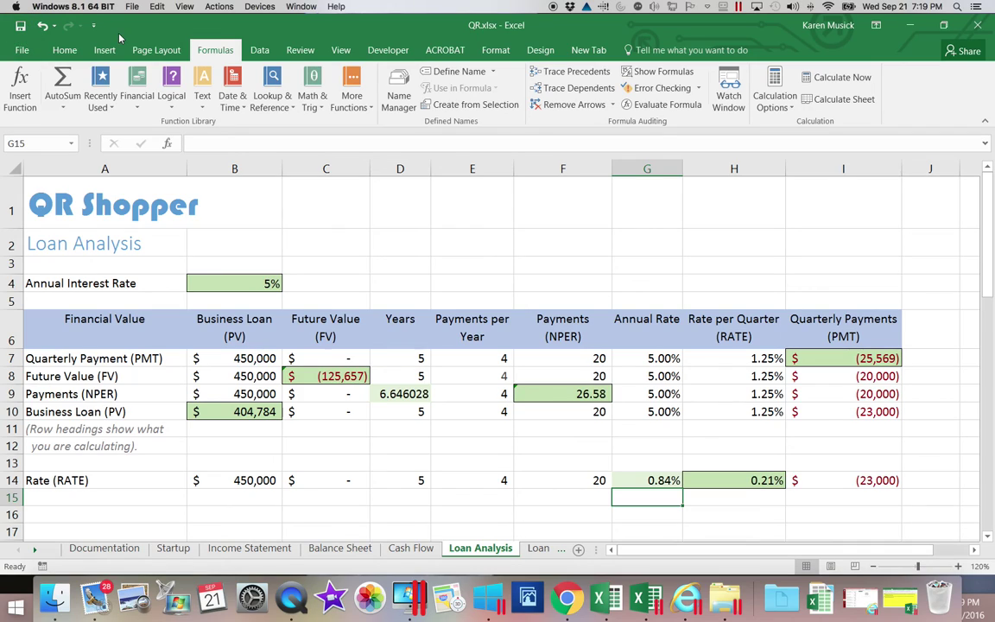